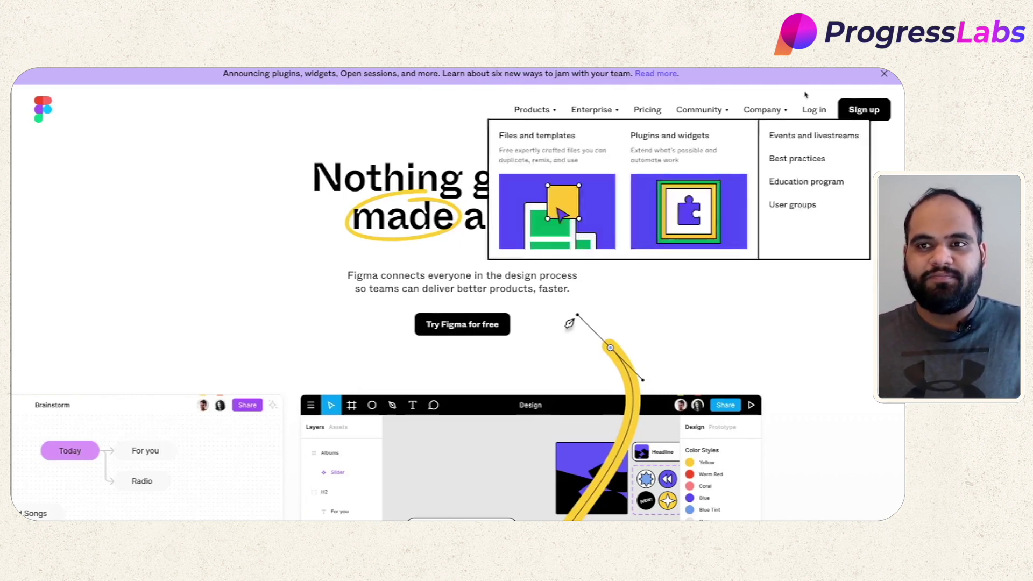
Step: Log in to Figma through Continue with Google, choosing your Google account
click(814, 110)
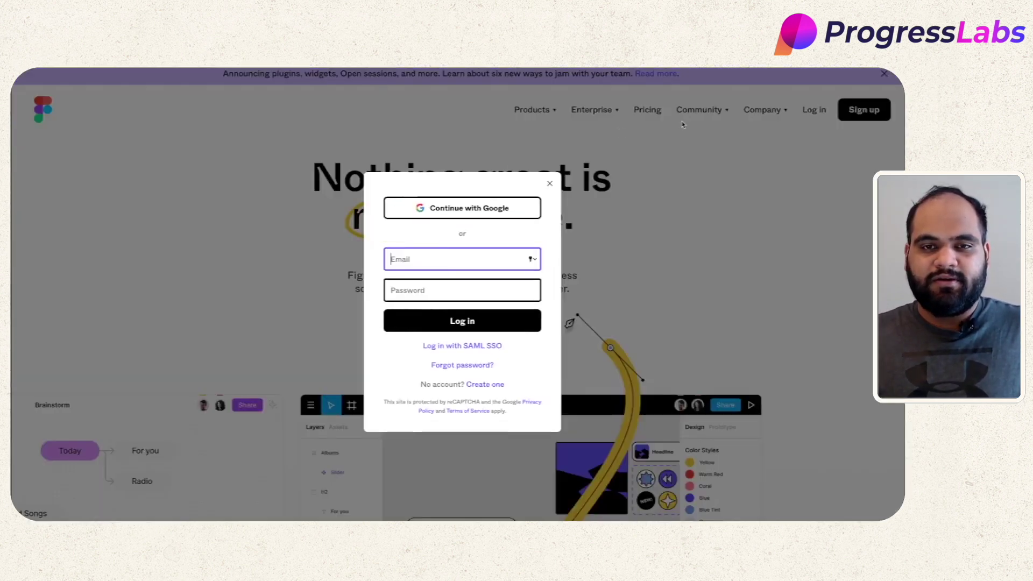
click(484, 210)
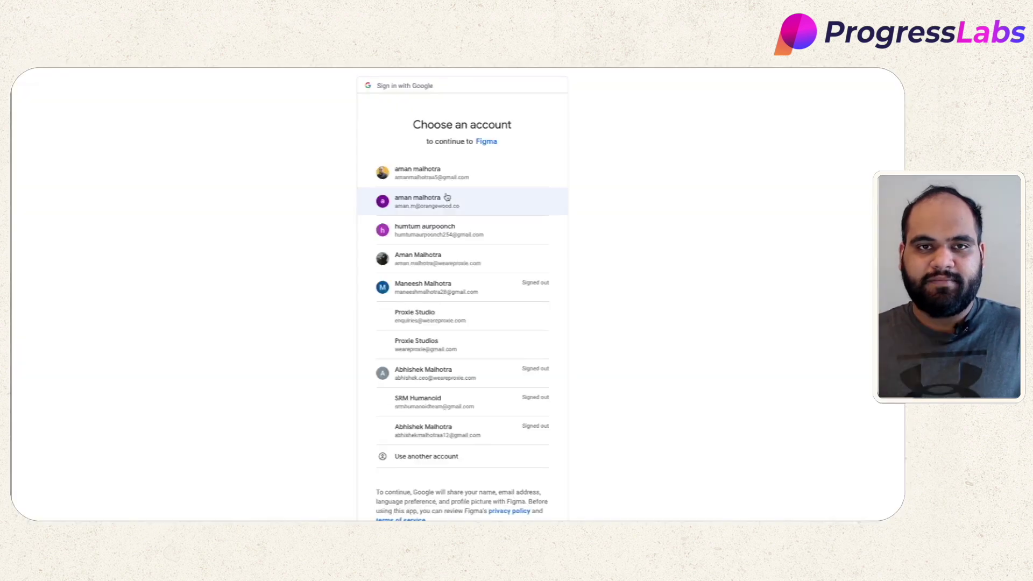
click(430, 171)
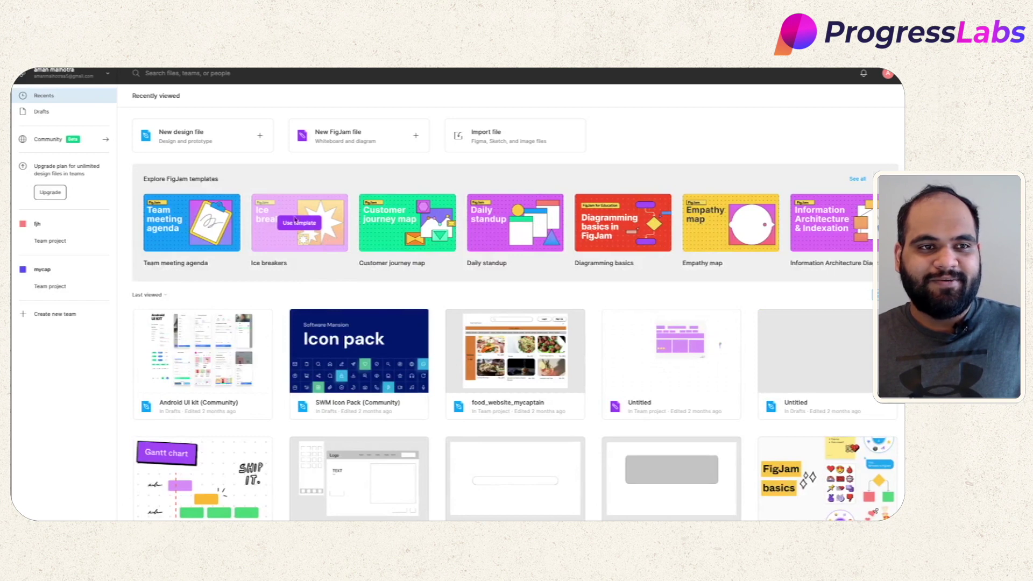
Step: Start a new blank design file, close the FigJam promo, and bring up the main menu
click(210, 147)
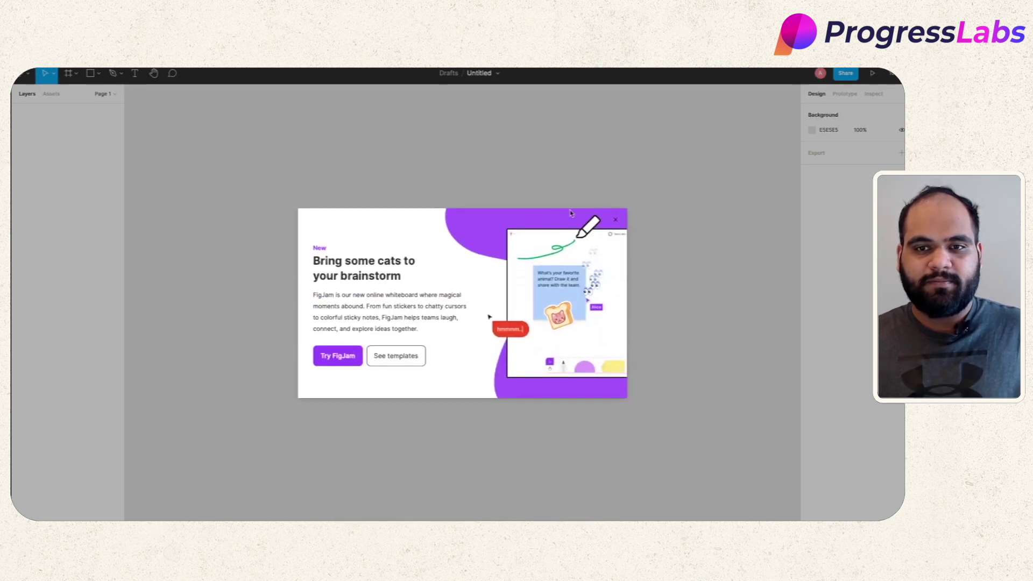
click(613, 222)
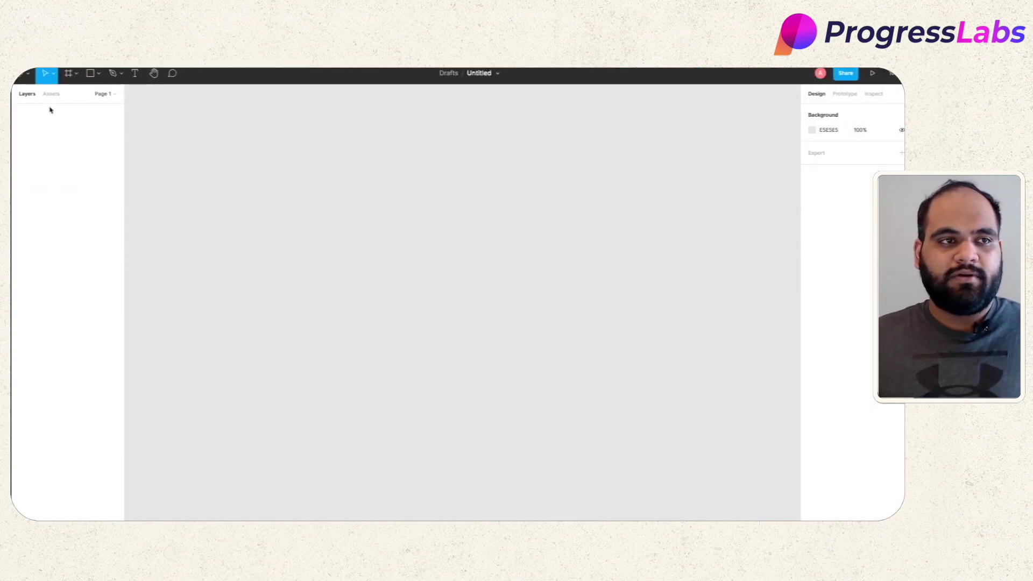
click(27, 74)
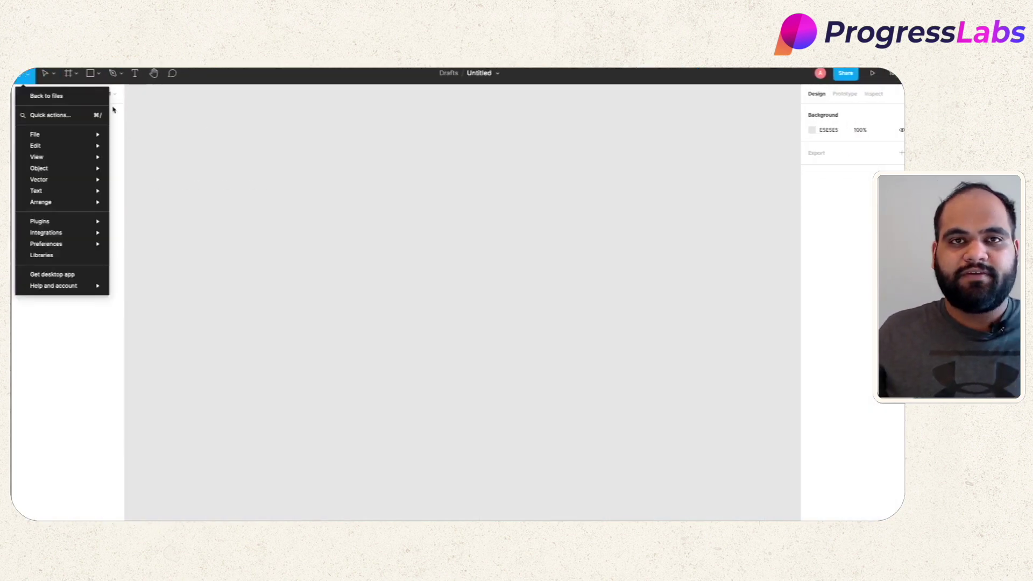
Step: Close the main menu without choosing anything, returning to the empty Page 1 canvas
mouse_move(81, 138)
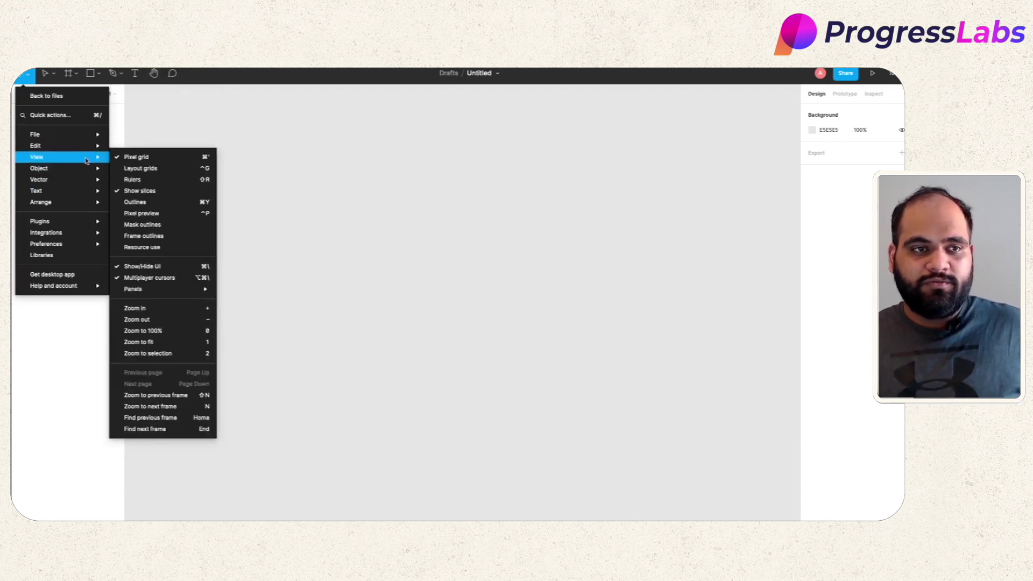
click(138, 169)
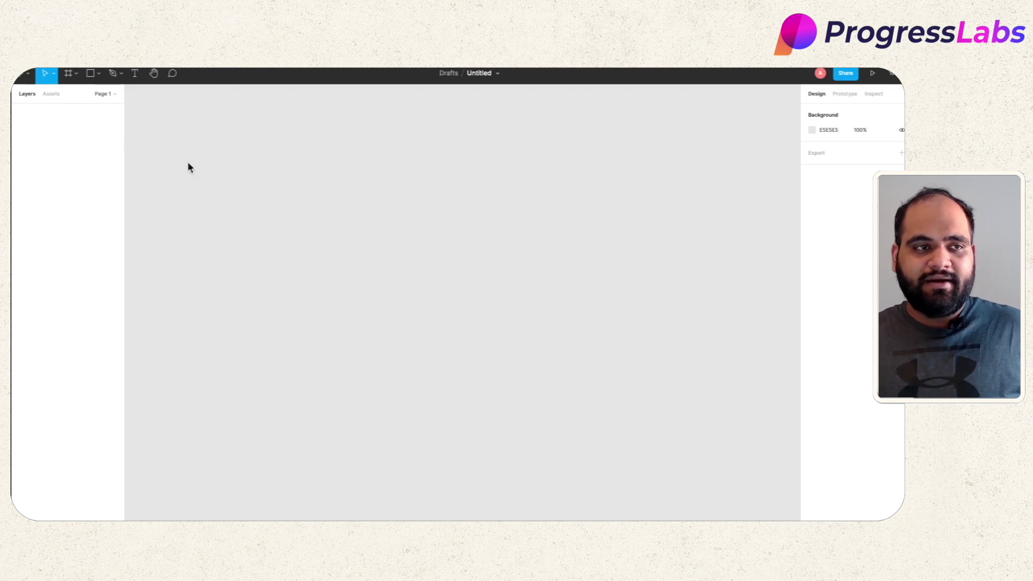
Step: Turn on Rulers from the main menu's View submenu
click(24, 73)
mouse_move(56, 159)
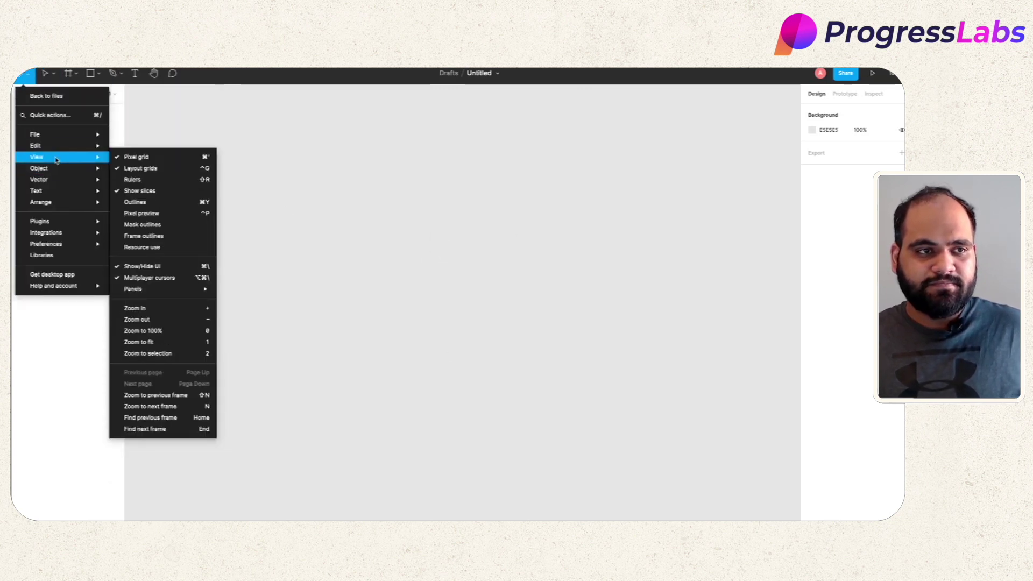
click(180, 180)
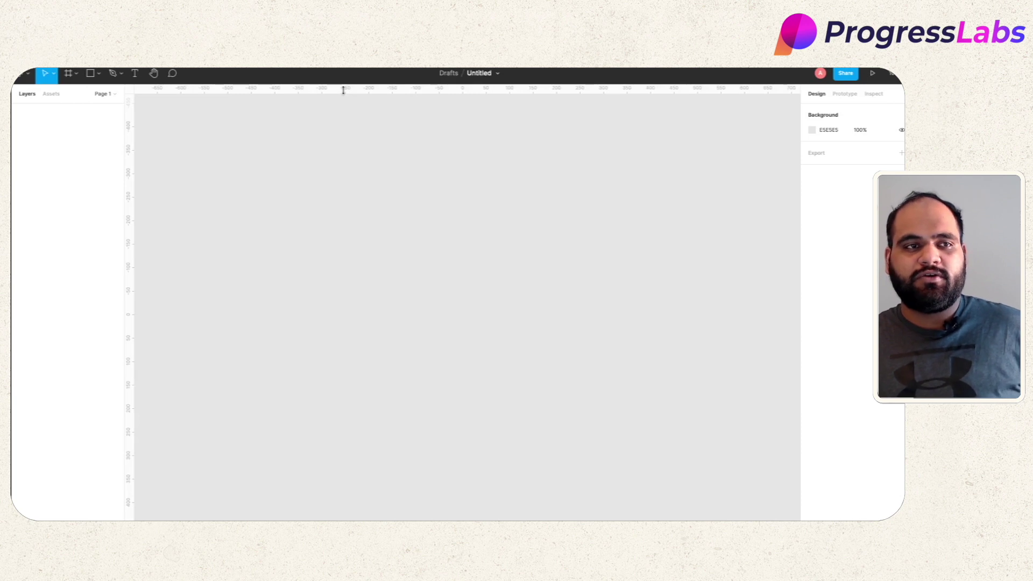
Step: Drag two horizontal and two vertical guides from the rulers onto the canvas
drag(344, 90, 341, 393)
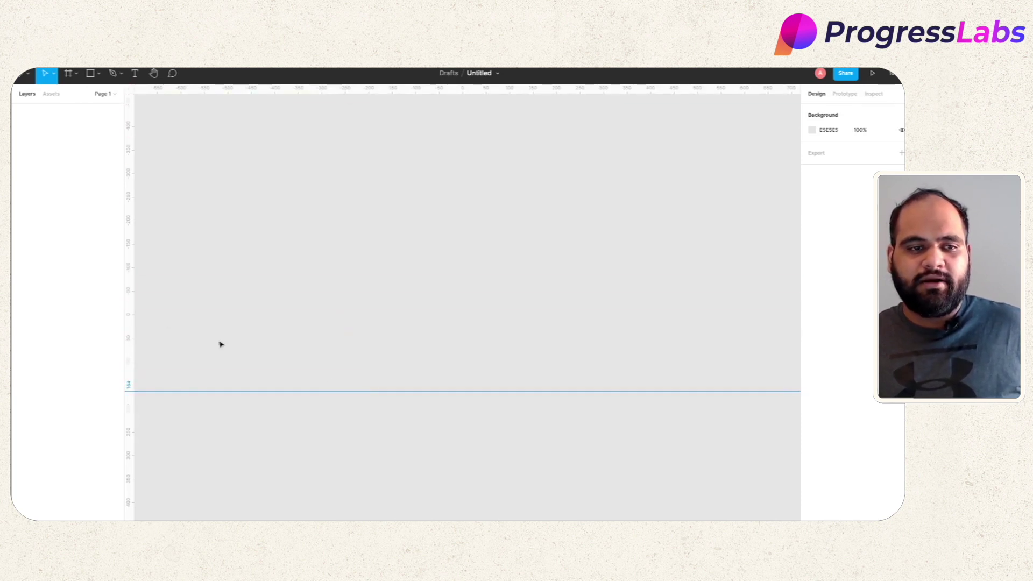
drag(127, 309, 533, 317)
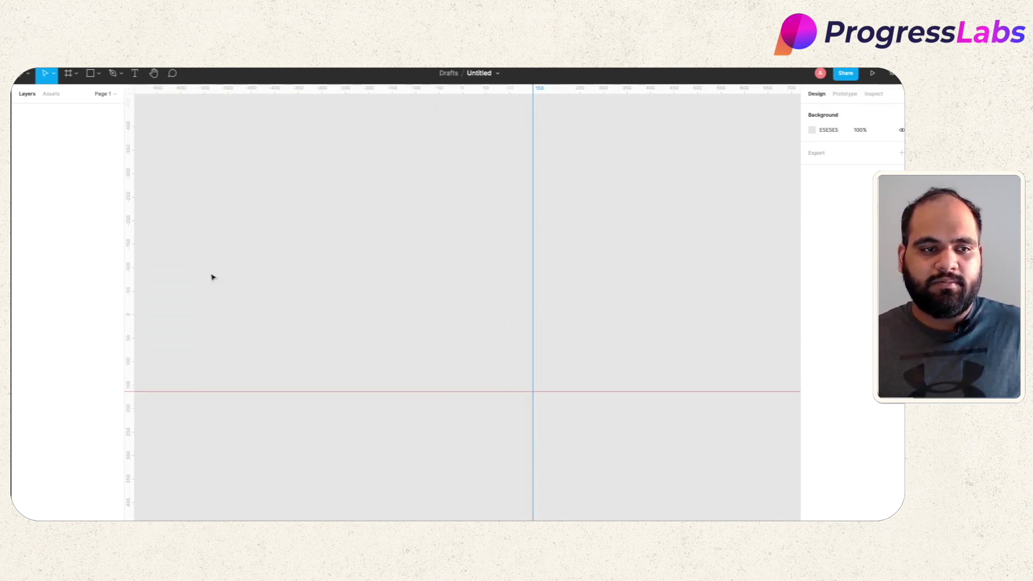
drag(129, 270, 440, 242)
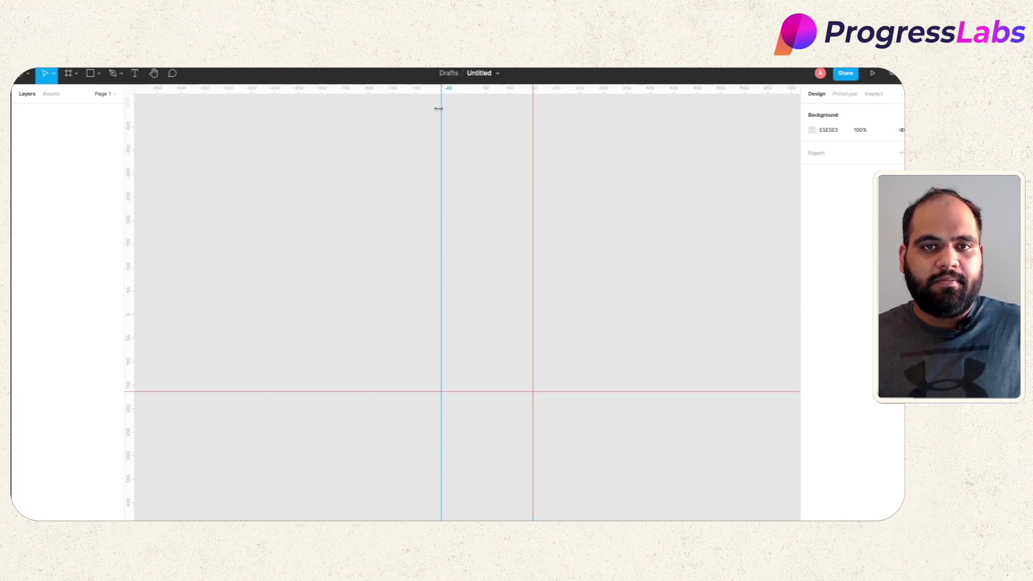
drag(427, 90, 404, 286)
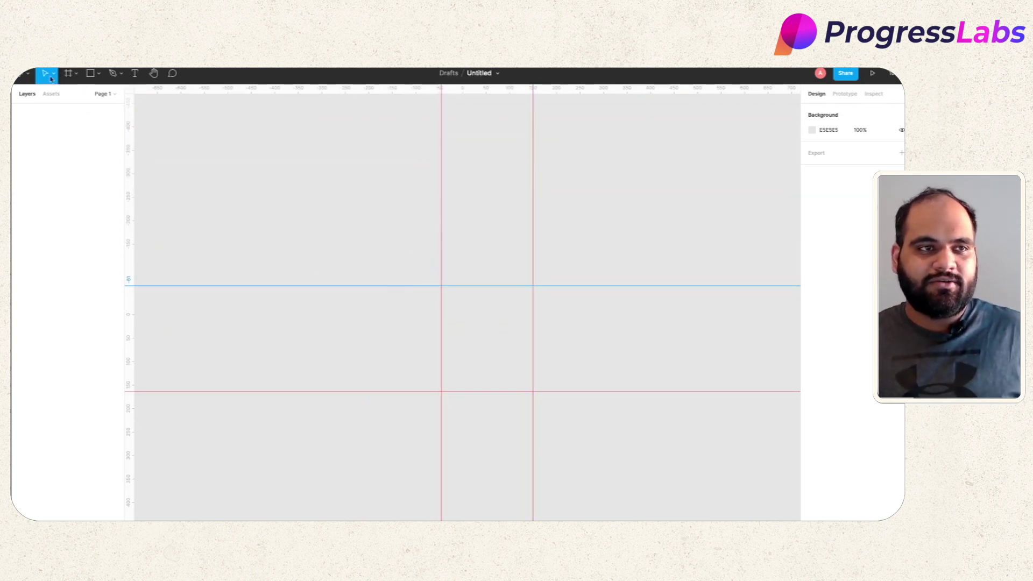
click(25, 74)
mouse_move(61, 159)
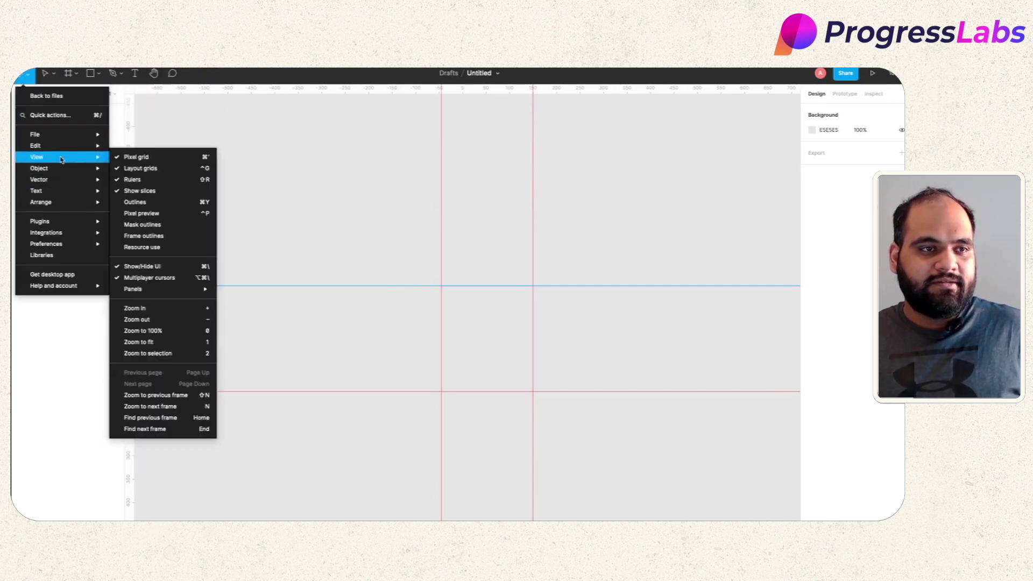
Step: Uncheck Rulers to hide rulers and guides, then browse the menus and close them
click(165, 180)
click(28, 75)
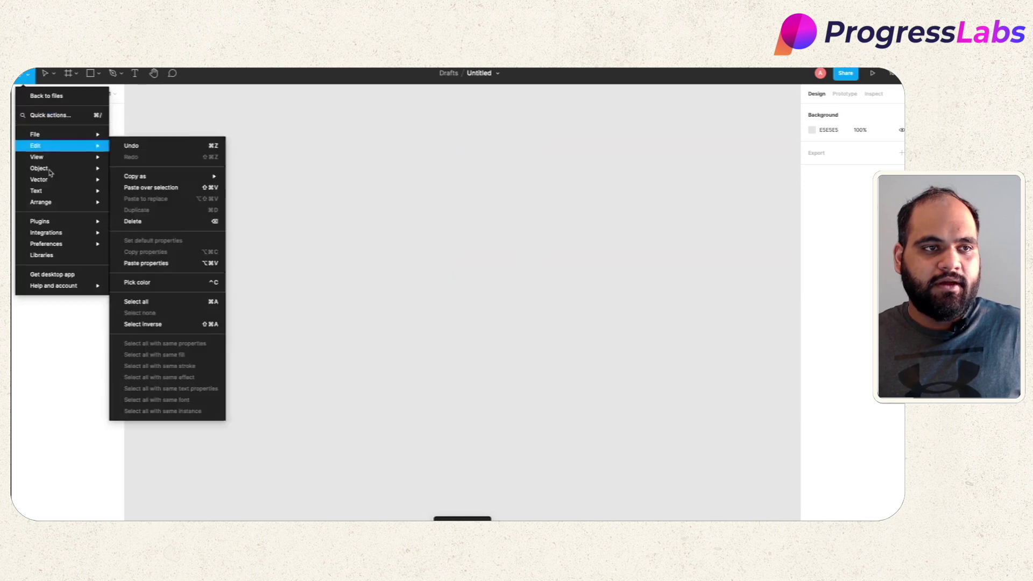
mouse_move(63, 171)
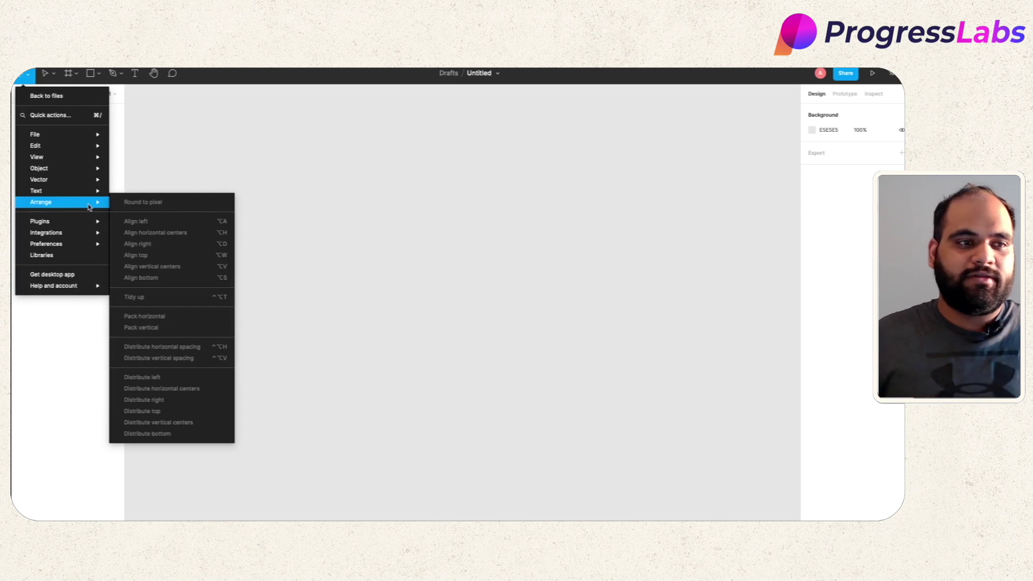
mouse_move(79, 224)
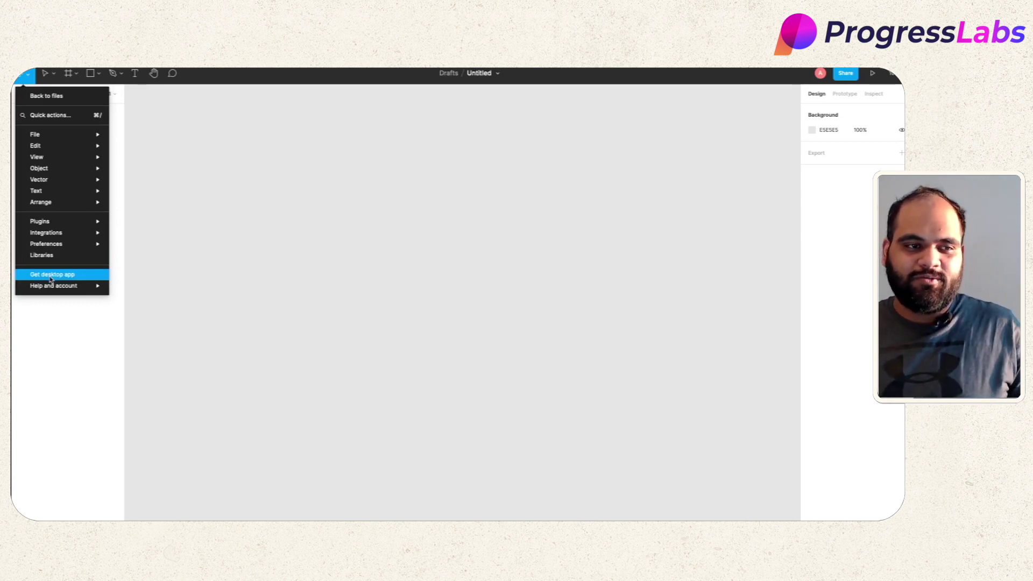
mouse_move(53, 285)
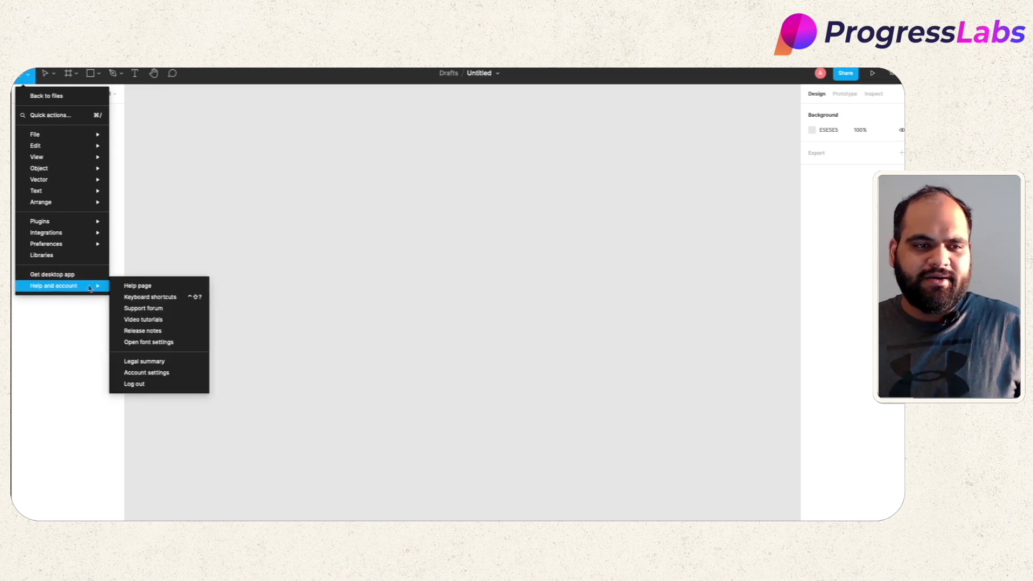
click(400, 276)
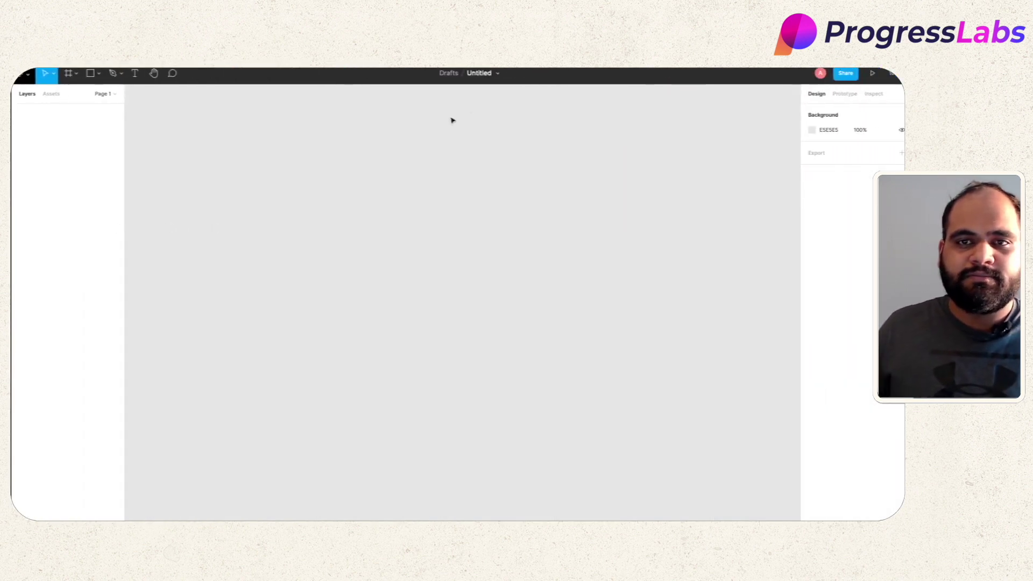
Step: Rename the Untitled design file to 'Demo'
click(500, 74)
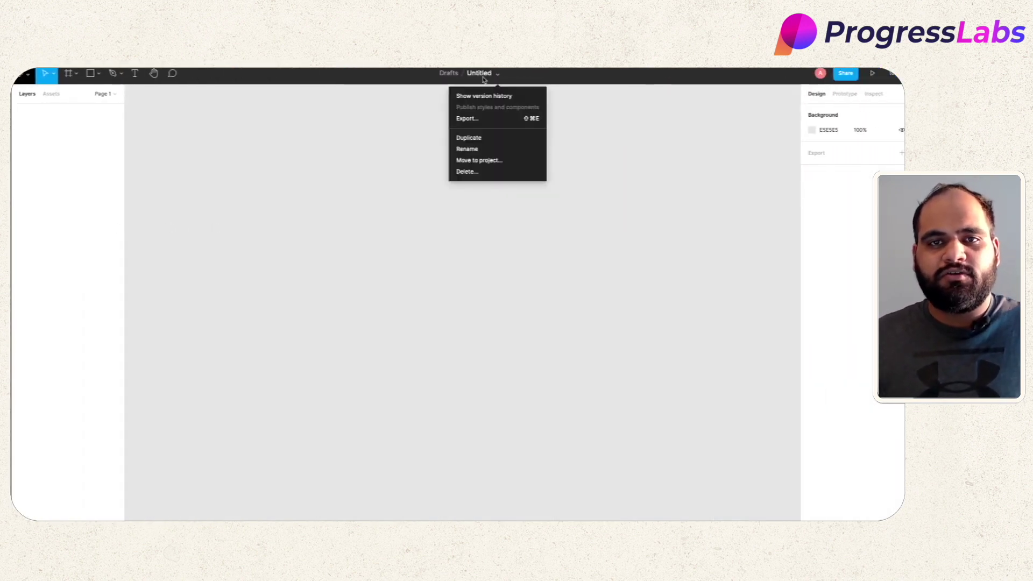
double_click(478, 74)
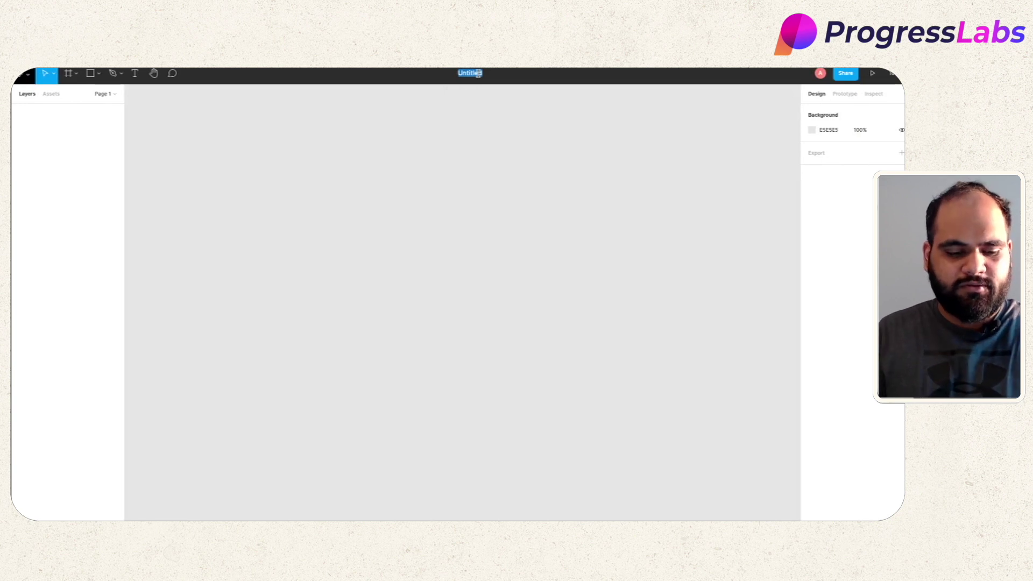
text(Demo)
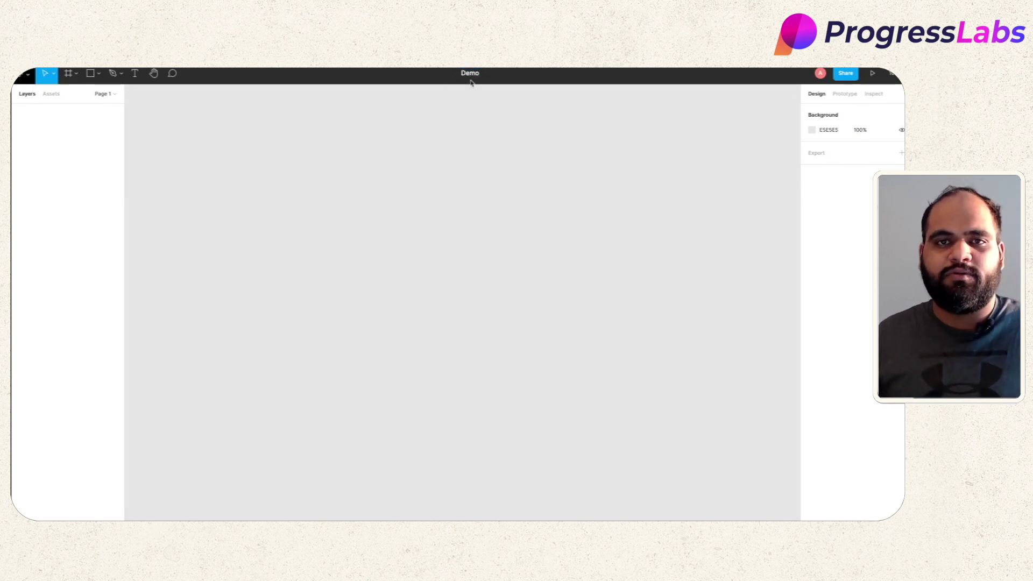
click(474, 102)
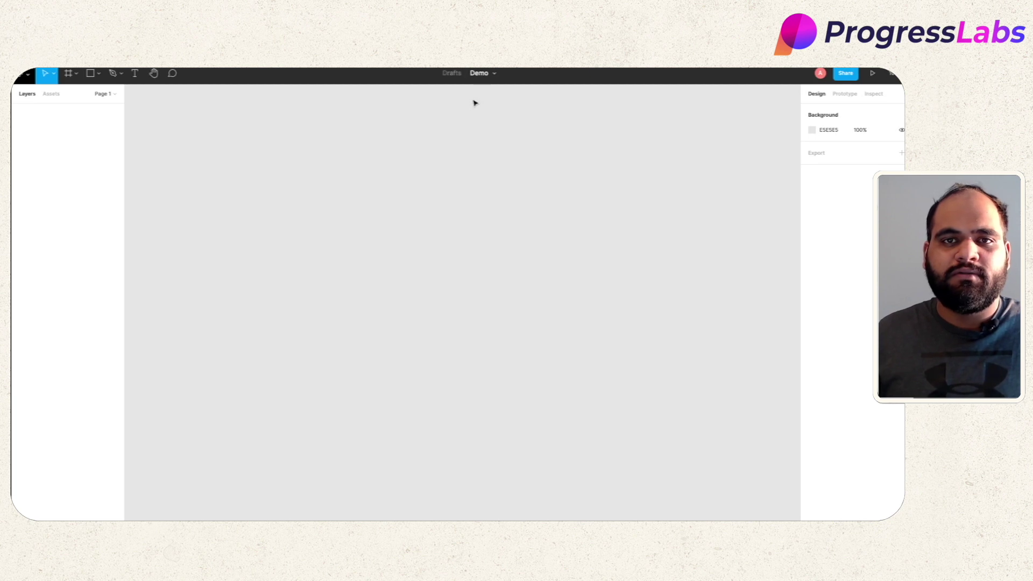
Step: Duplicate the Demo file from the file title dropdown and browse its options
click(493, 75)
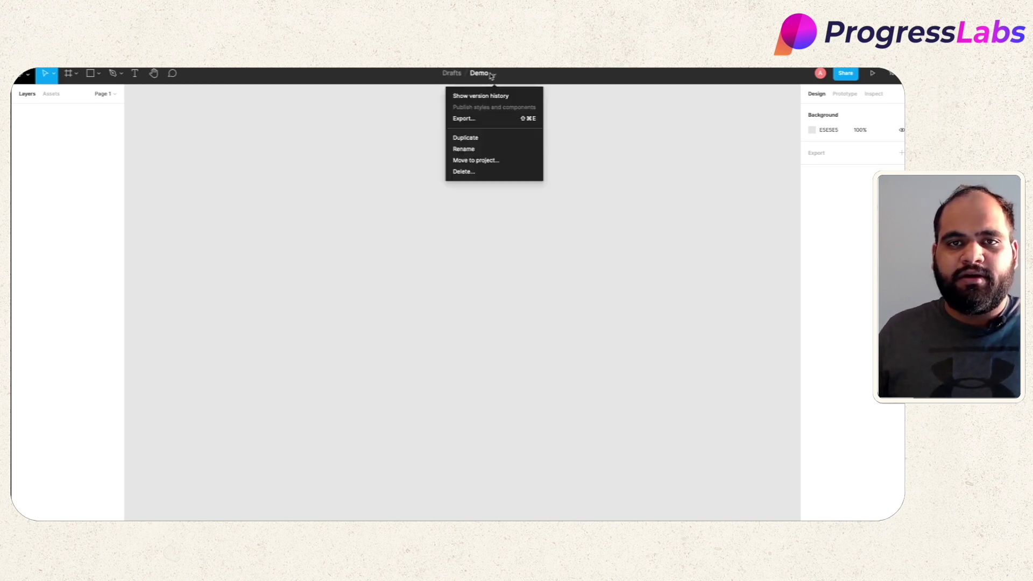
click(492, 138)
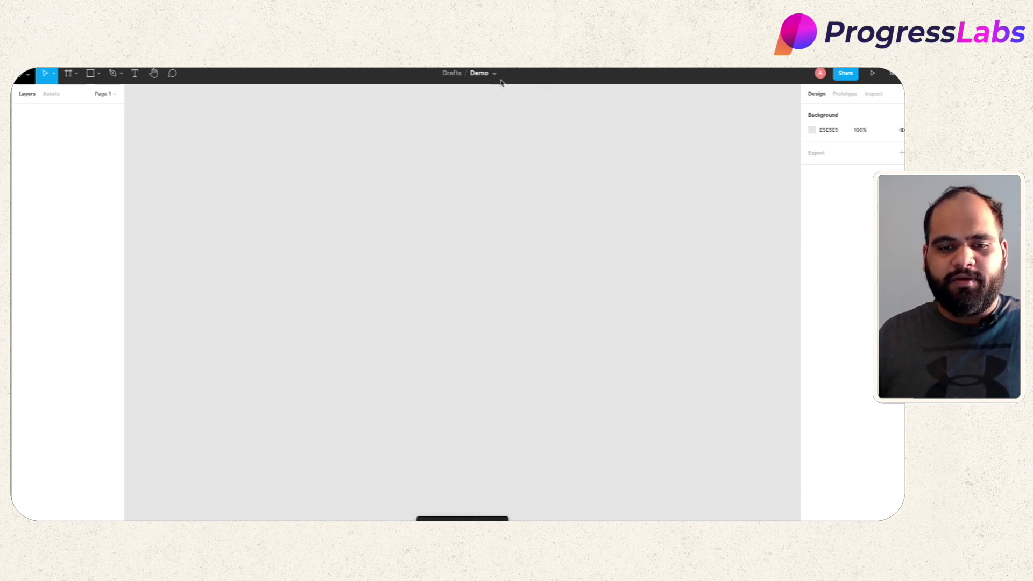
click(495, 74)
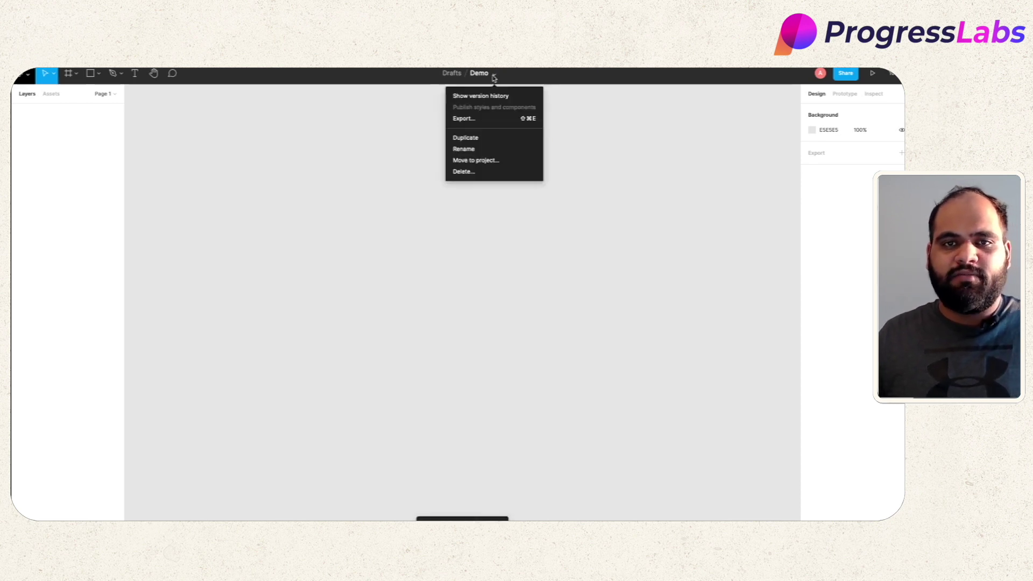
click(309, 146)
click(494, 75)
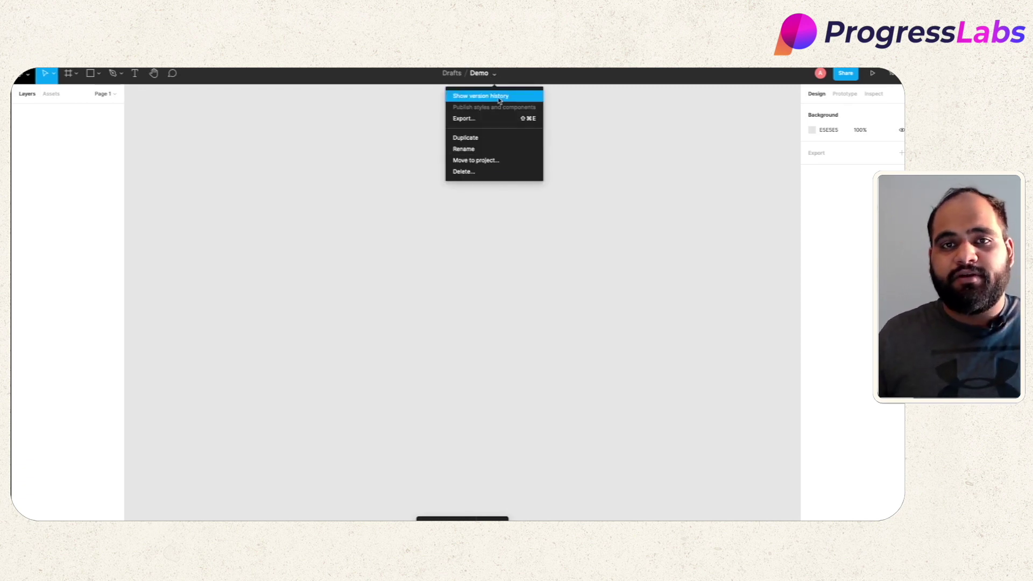
click(499, 97)
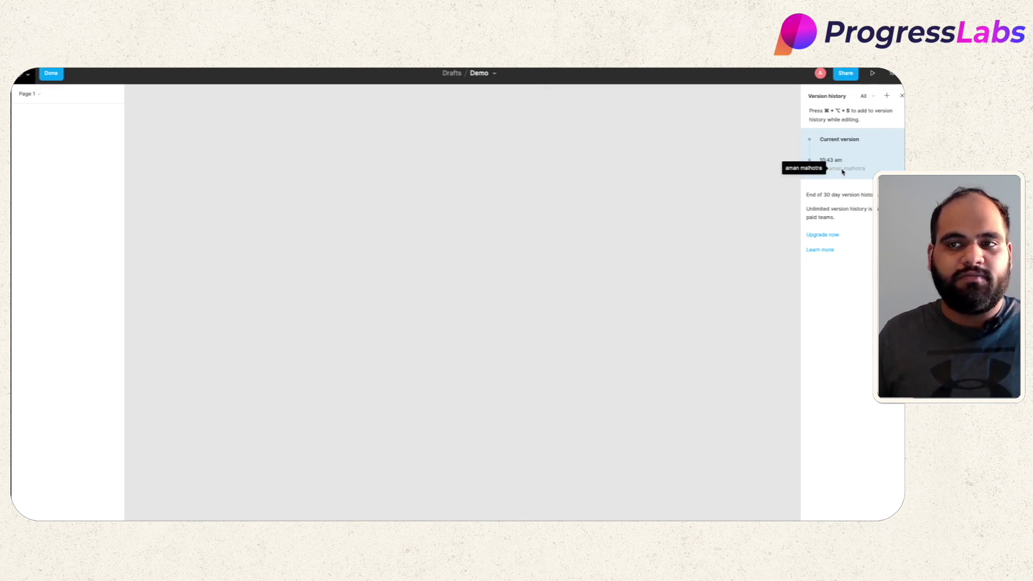
click(479, 75)
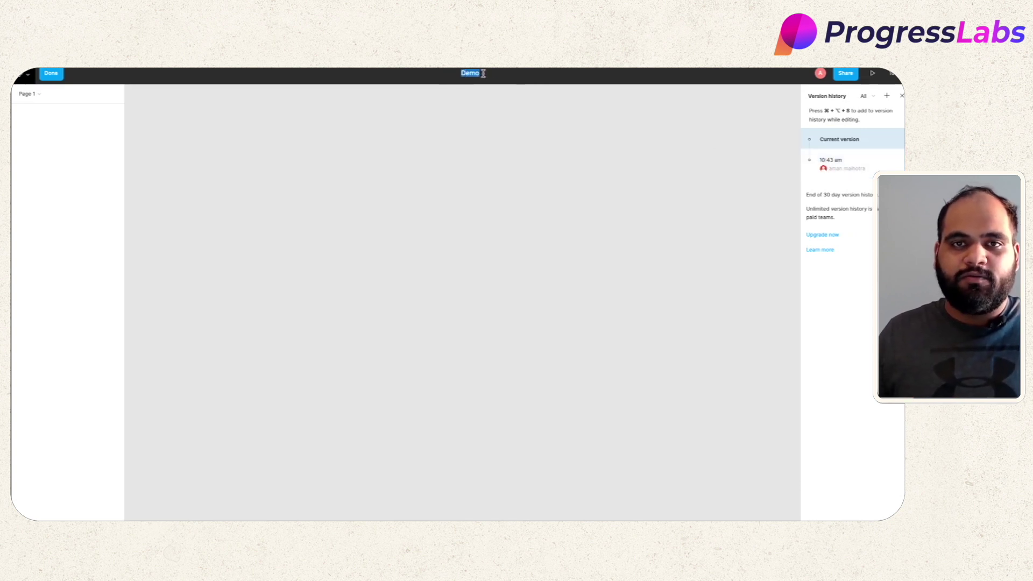
key(Right)
key(Return)
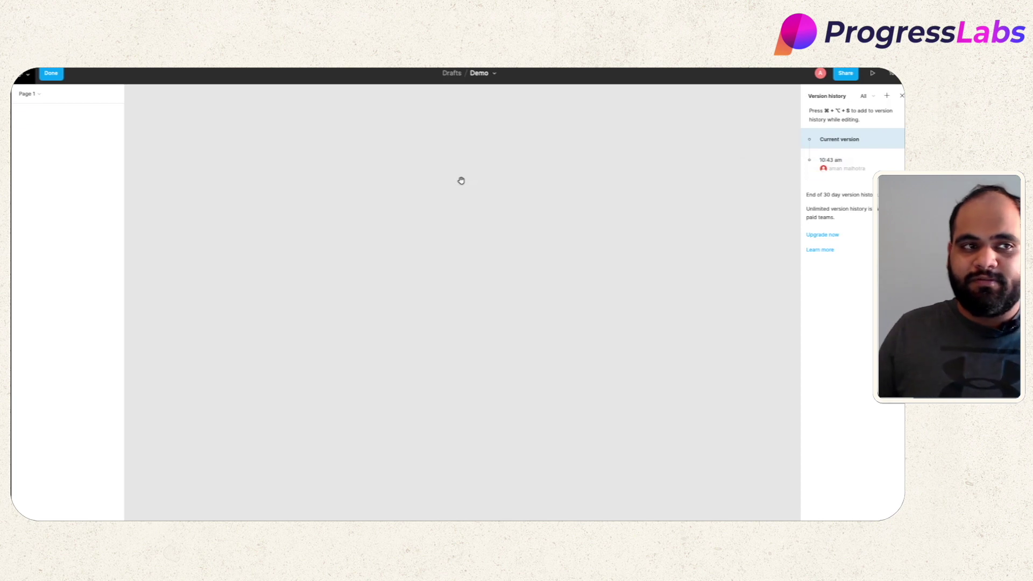
click(38, 95)
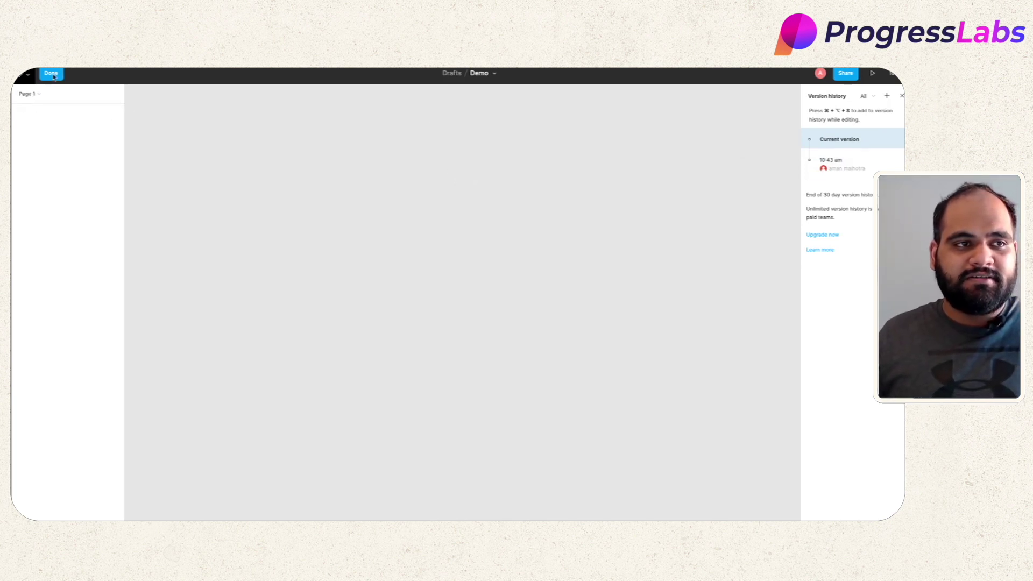
click(52, 76)
double_click(479, 74)
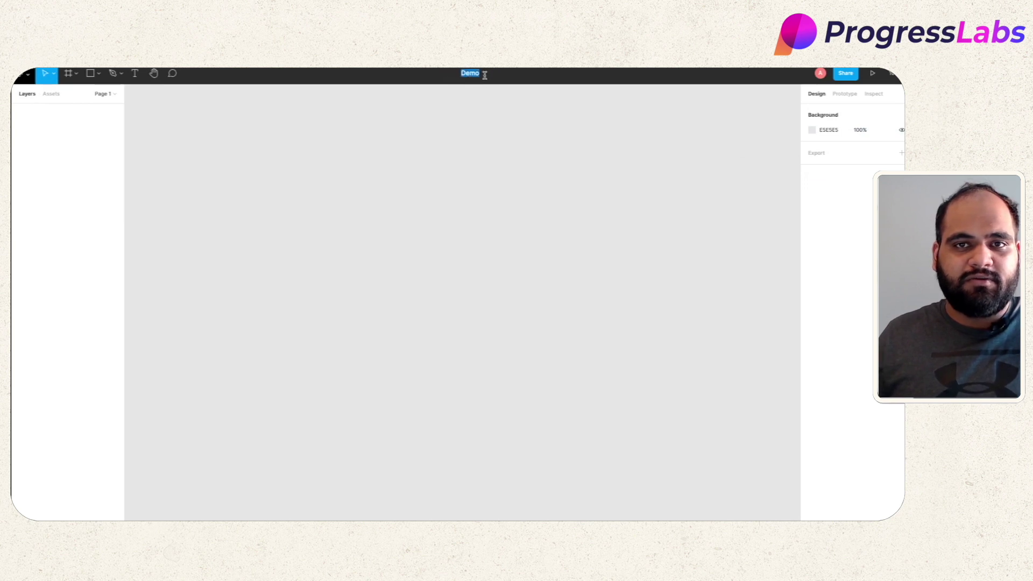
click(473, 115)
click(494, 77)
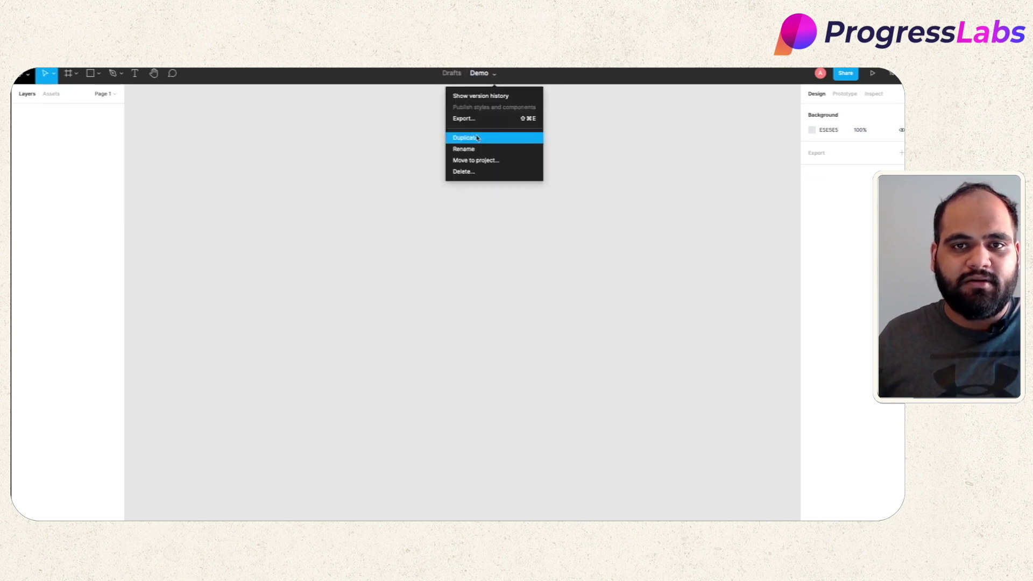
click(477, 135)
double_click(467, 74)
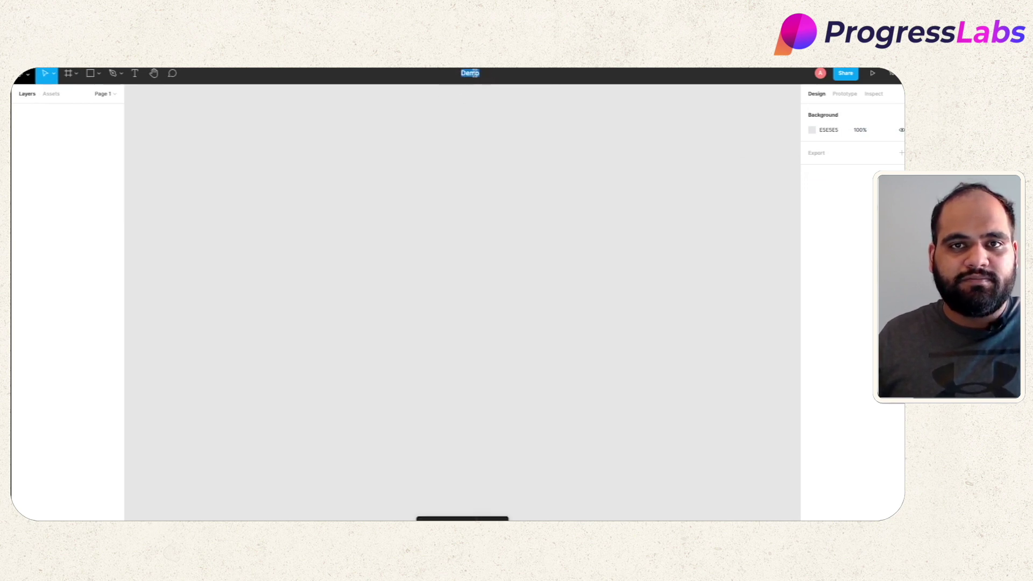
click(459, 74)
click(452, 73)
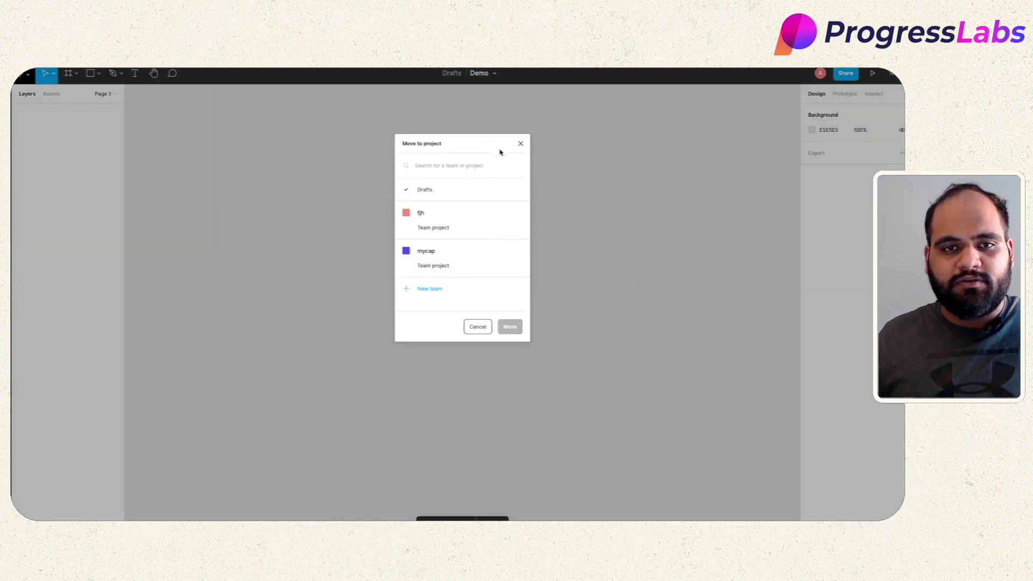
click(520, 143)
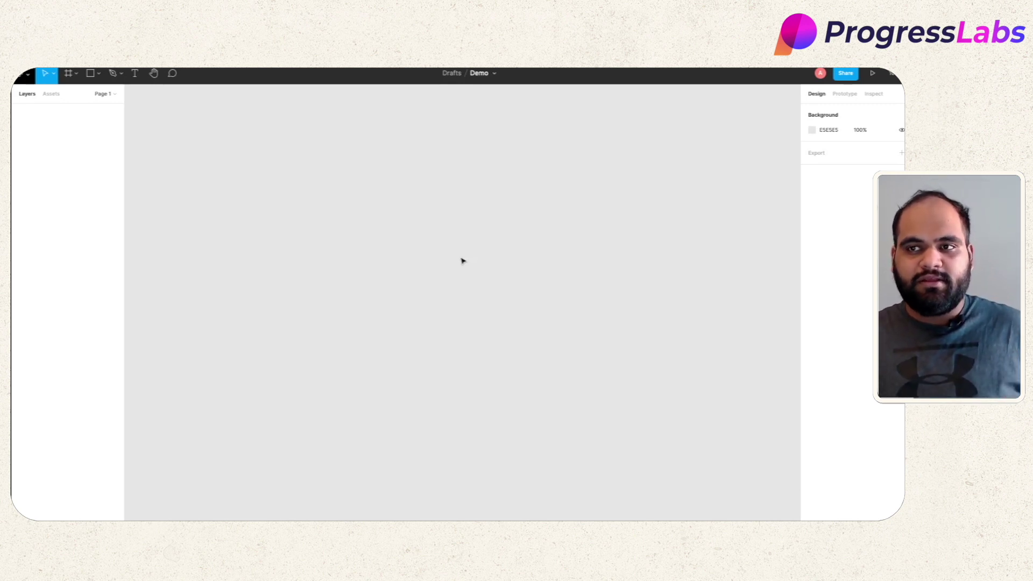
Step: Try darker background colours, restore grey E5E5E5, and add a 1x PNG export setting
click(812, 129)
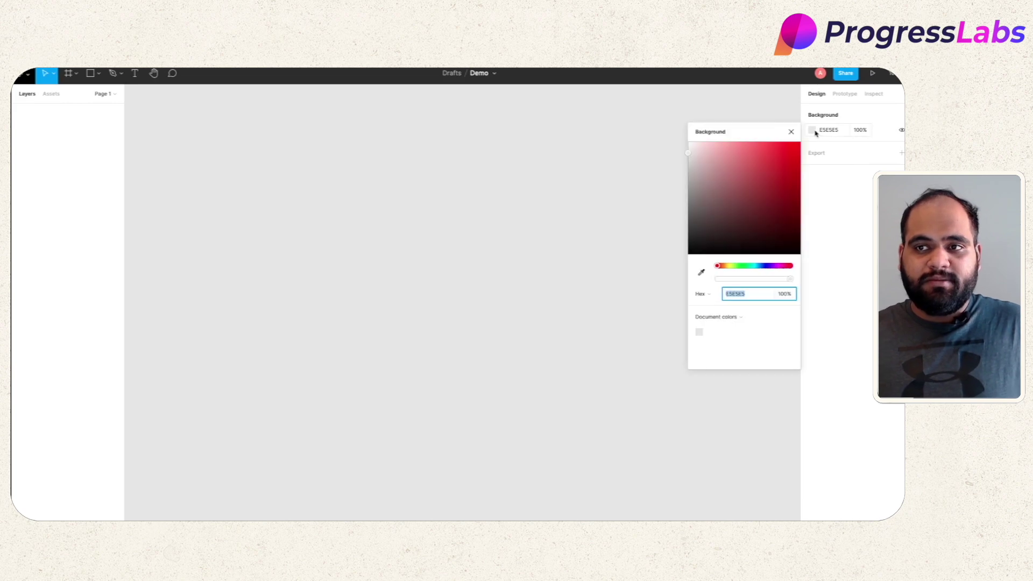
drag(759, 180, 689, 141)
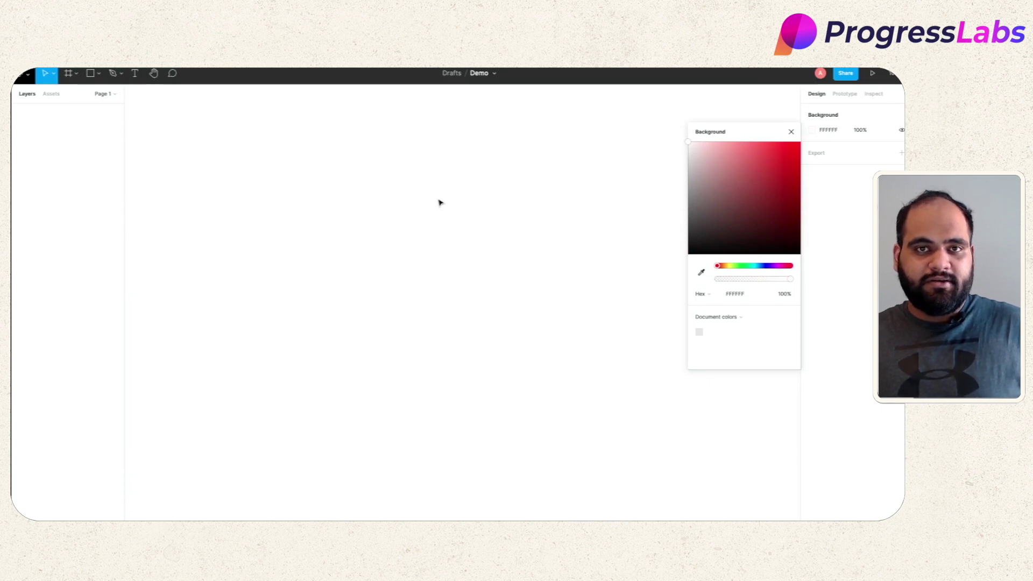
drag(759, 198, 710, 257)
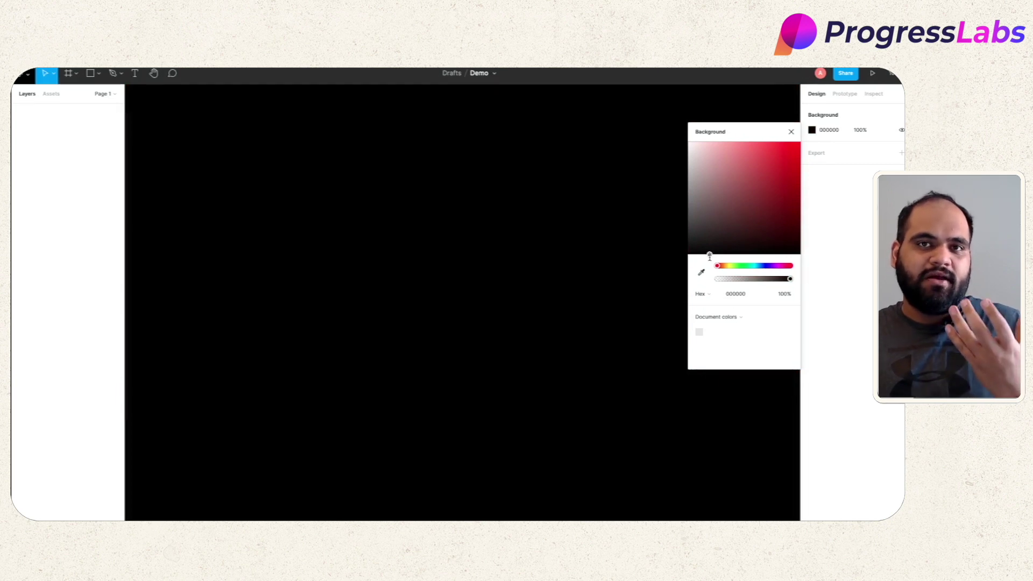
drag(708, 257, 688, 171)
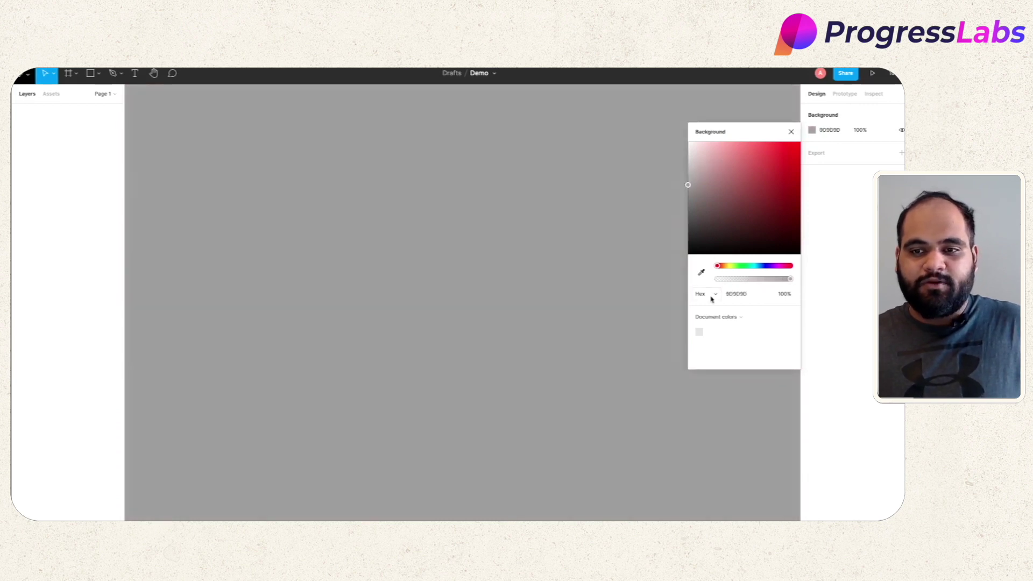
click(699, 331)
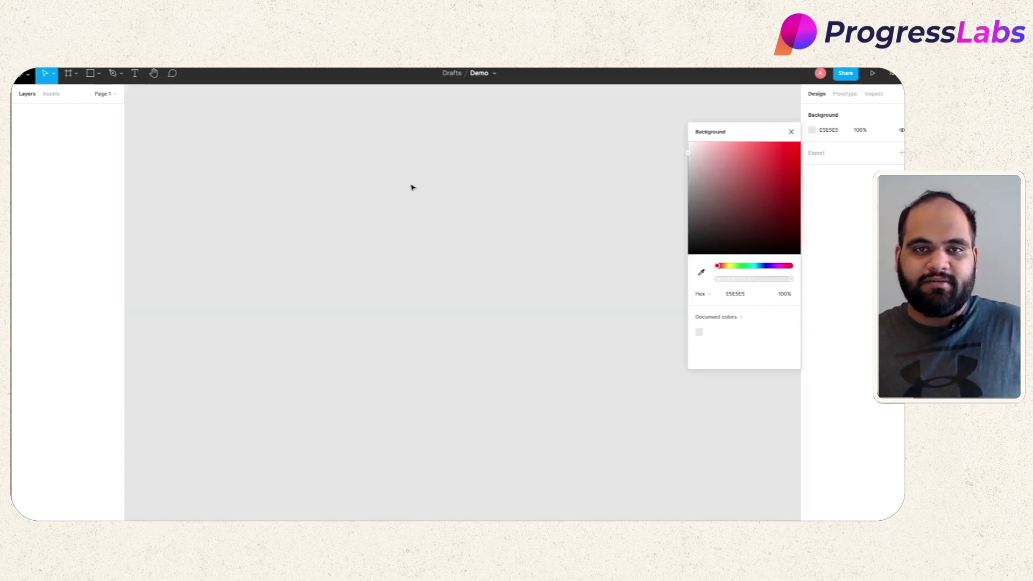
click(791, 132)
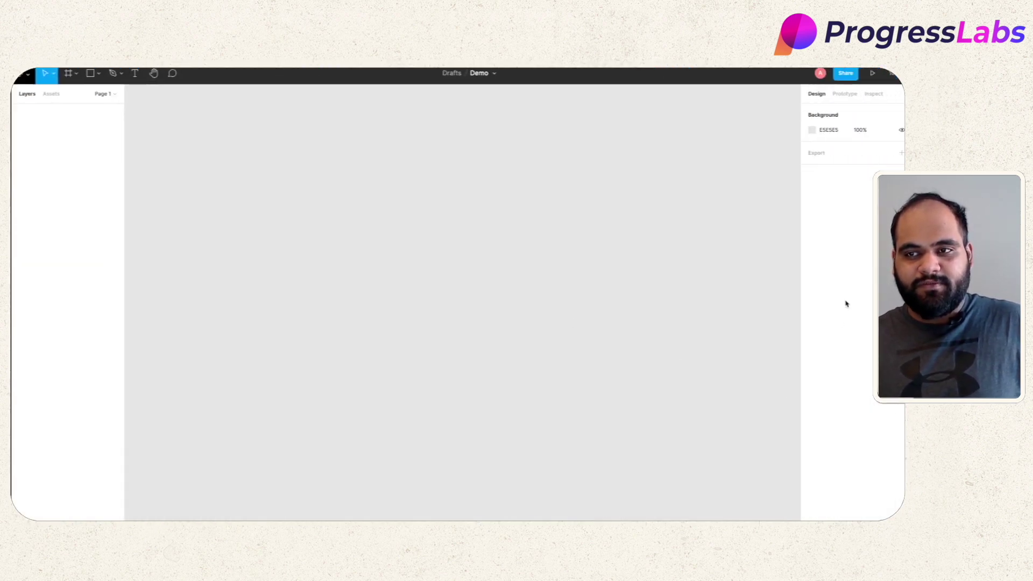
click(902, 153)
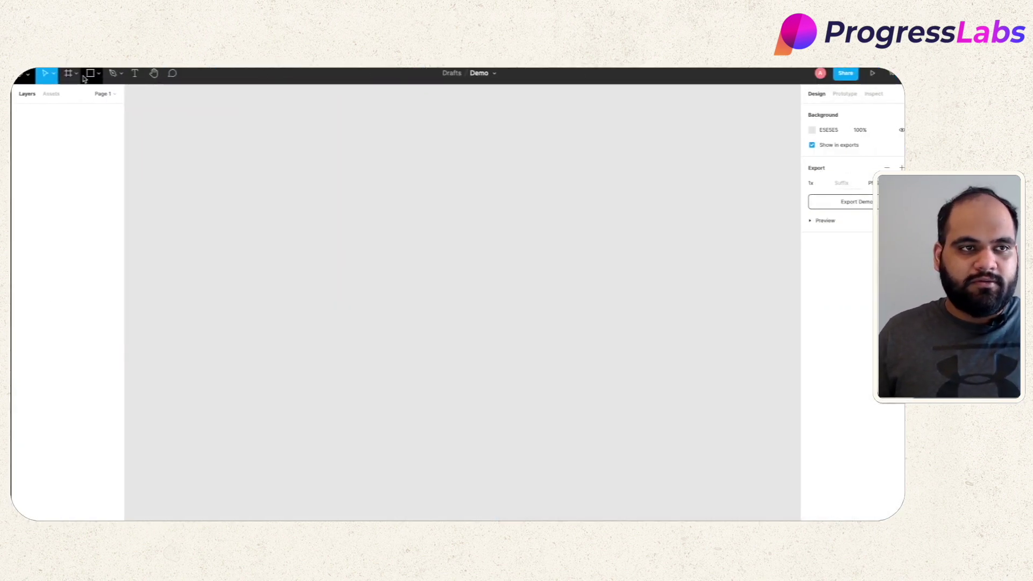
Step: Draw and delete a test frame, then reselect the Frame tool to show device presets
click(76, 75)
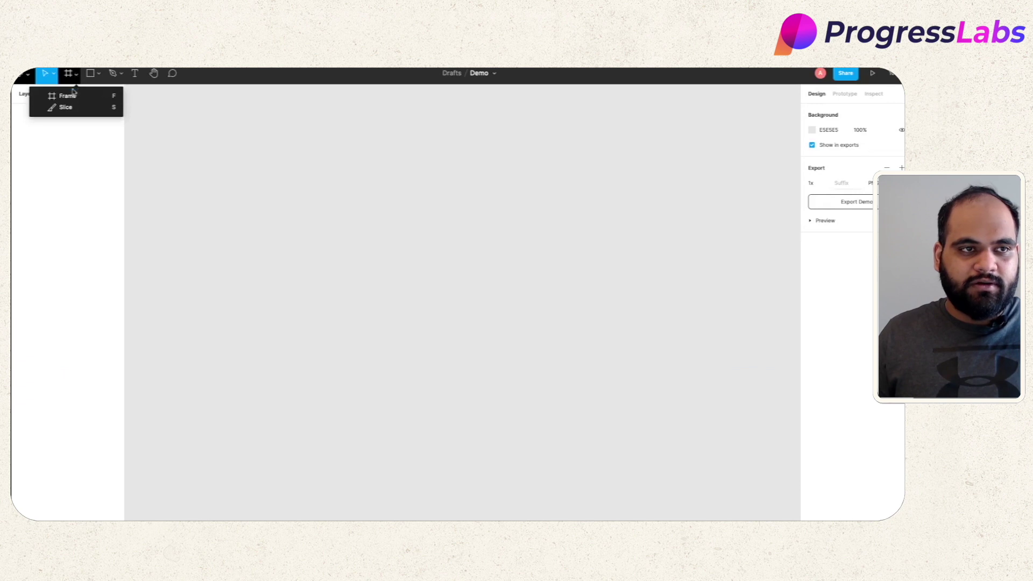
click(73, 96)
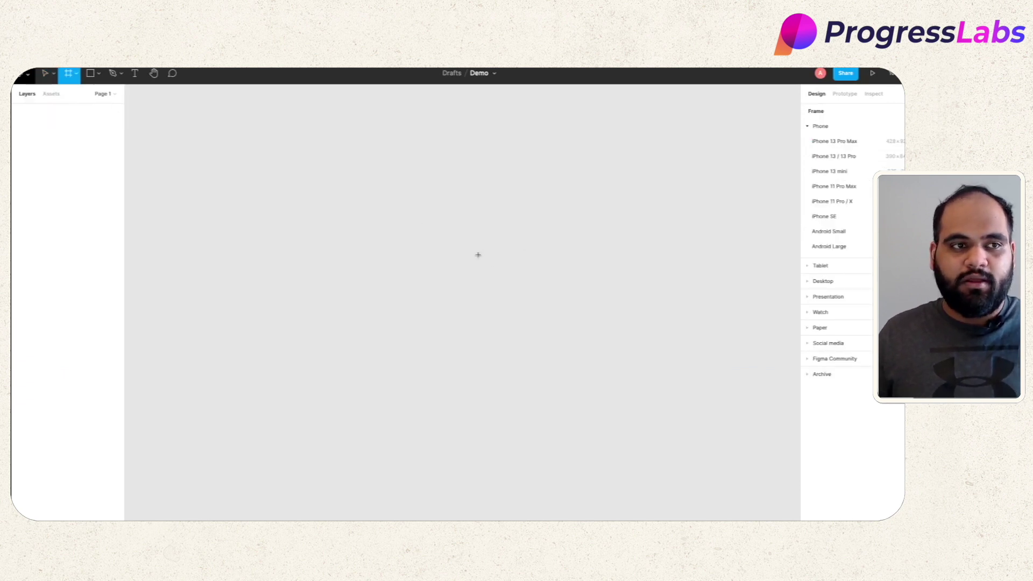
drag(333, 178, 654, 353)
key(Delete)
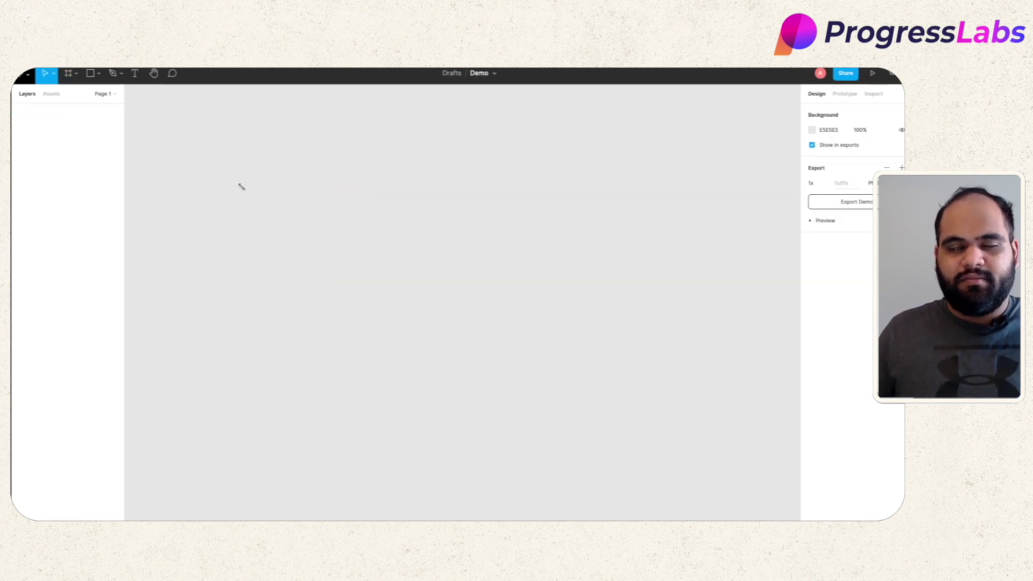
click(76, 76)
click(75, 93)
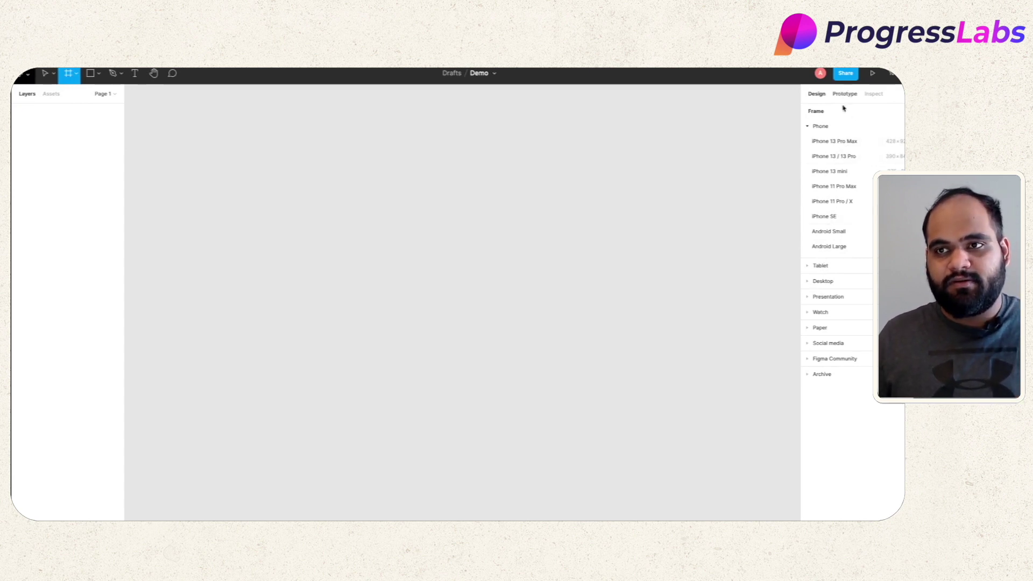
Step: Add iPhone 13 Pro Max, iPhone 13 mini and iPhone 11 Pro Max preset frames, then deselect
click(843, 142)
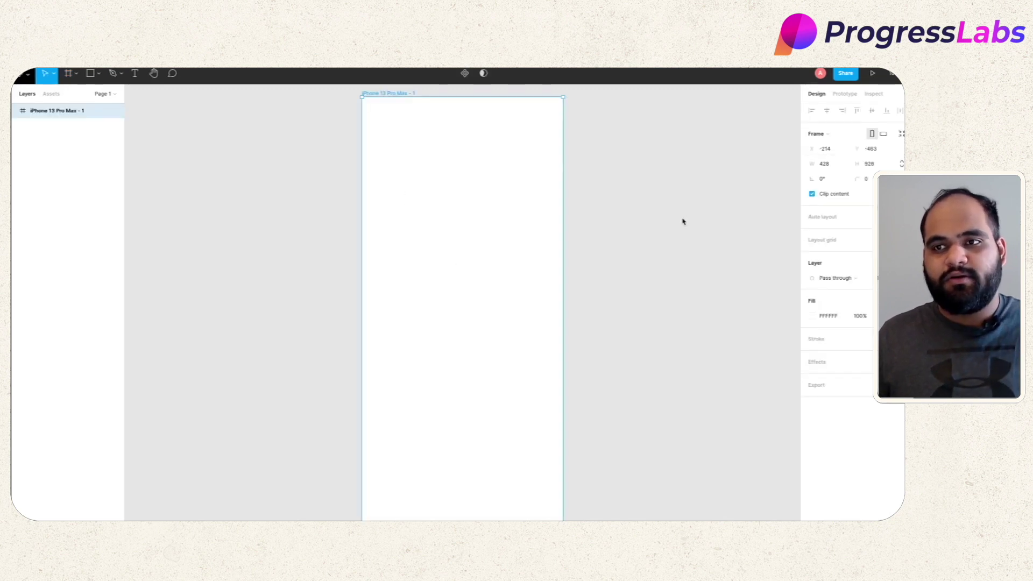
click(76, 74)
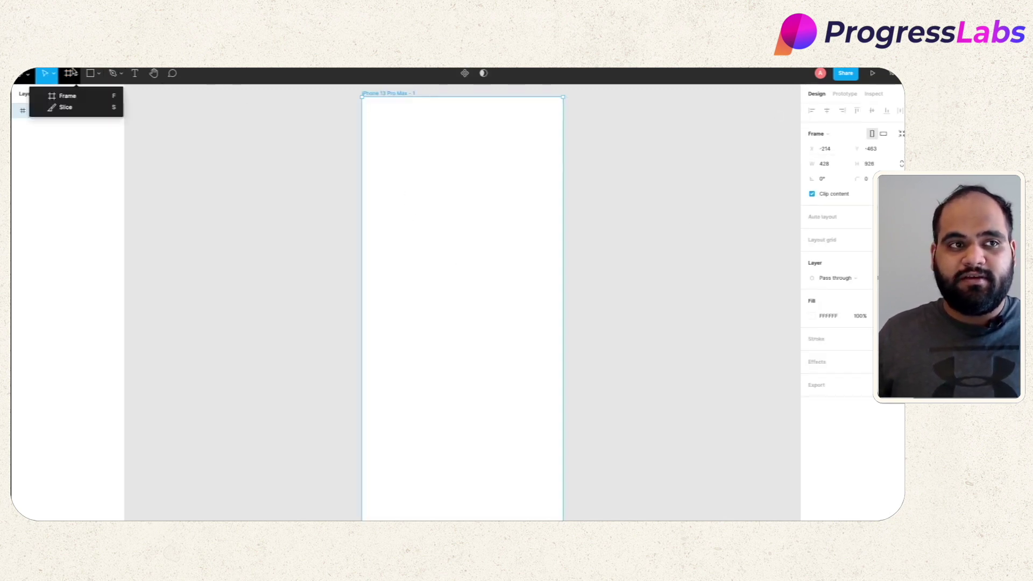
click(77, 96)
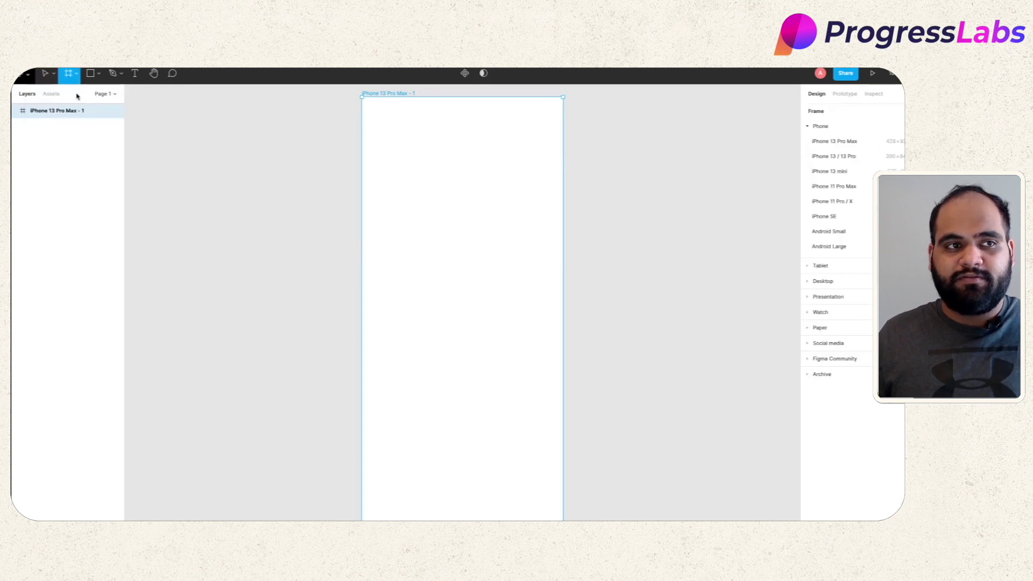
click(852, 172)
click(641, 108)
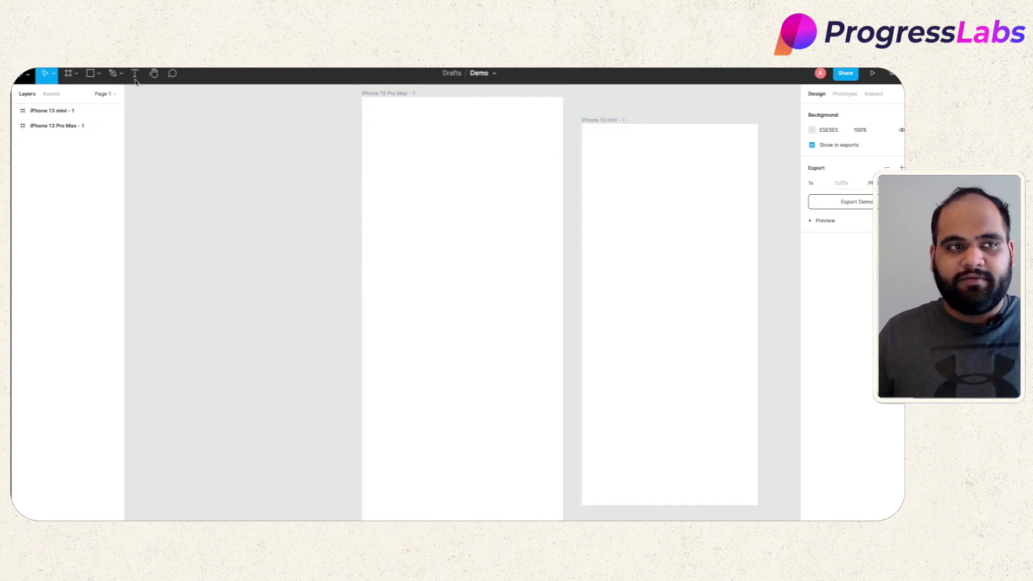
click(76, 74)
click(62, 95)
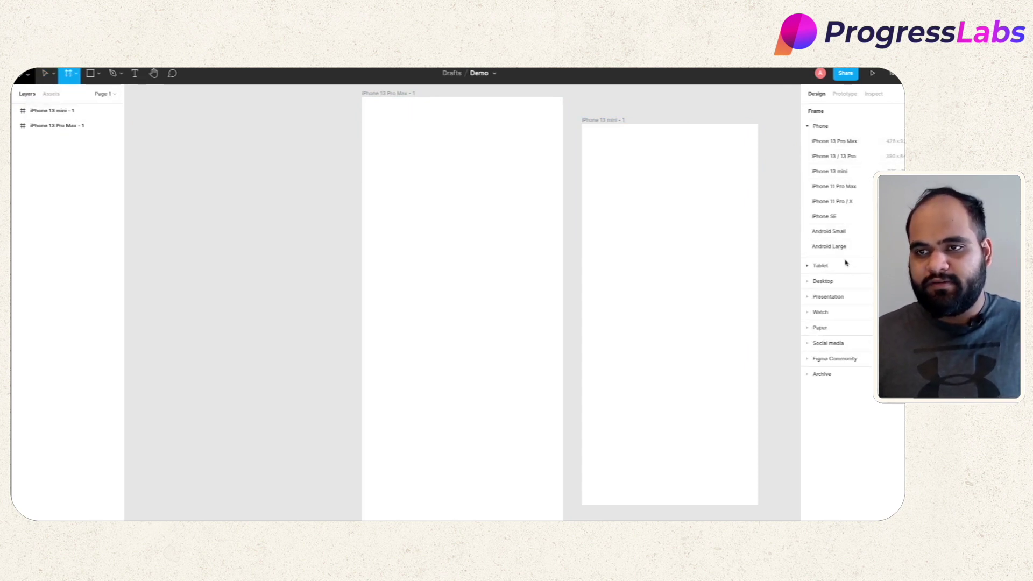
click(849, 186)
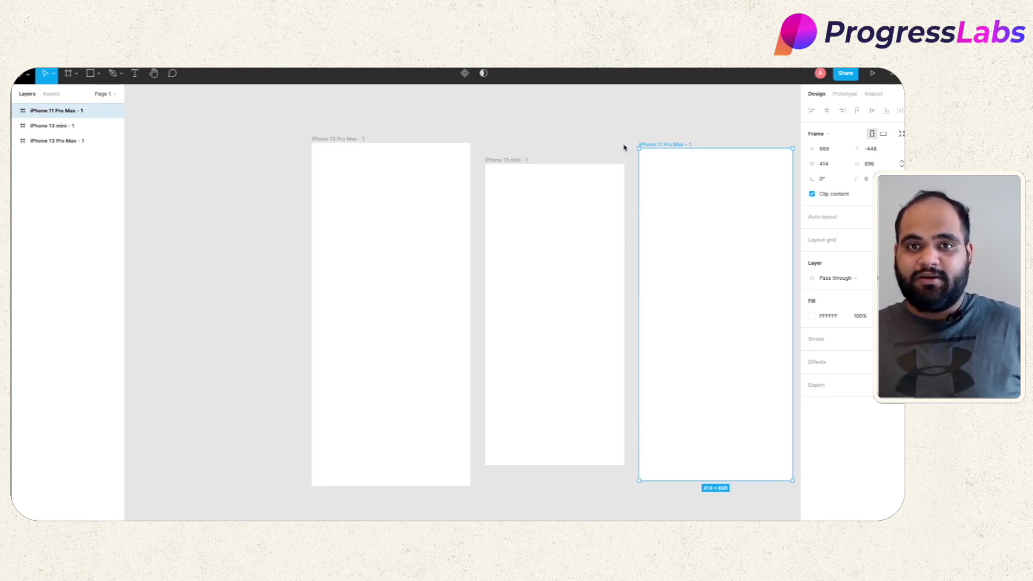
click(610, 147)
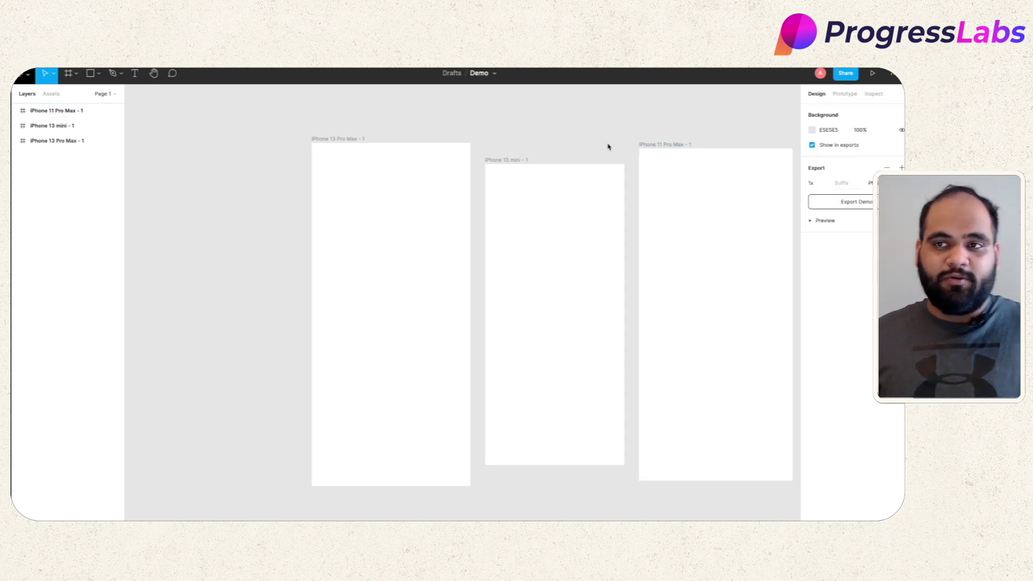
scroll(608, 147, right, 3)
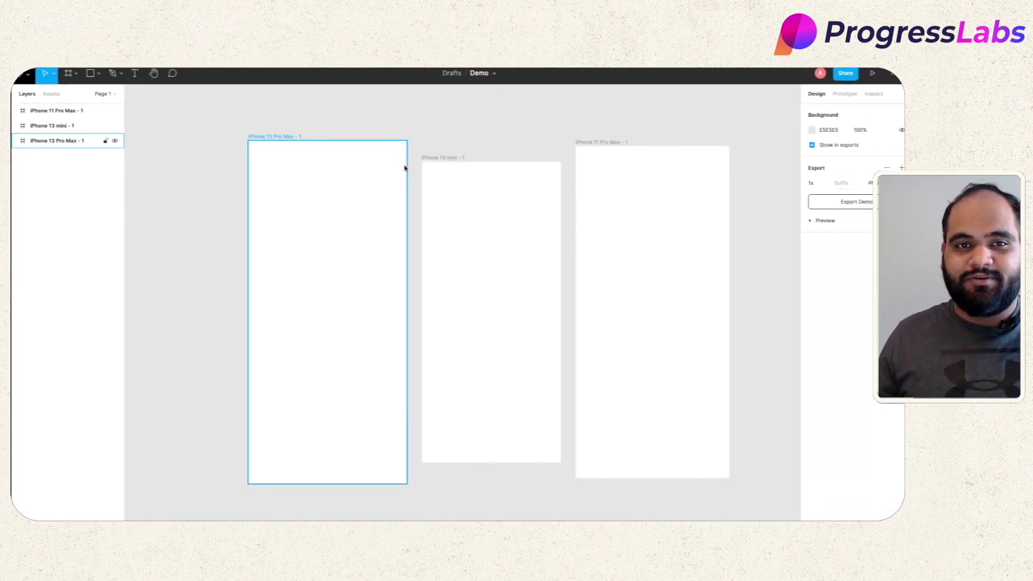
scroll(447, 170, down, 1)
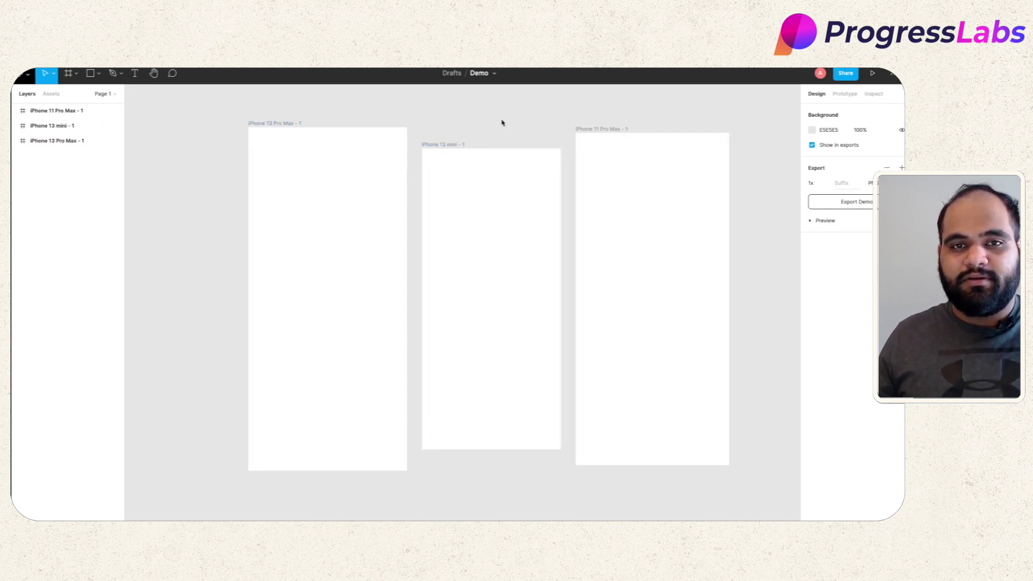
scroll(498, 125, up, 3)
scroll(498, 124, down, 2)
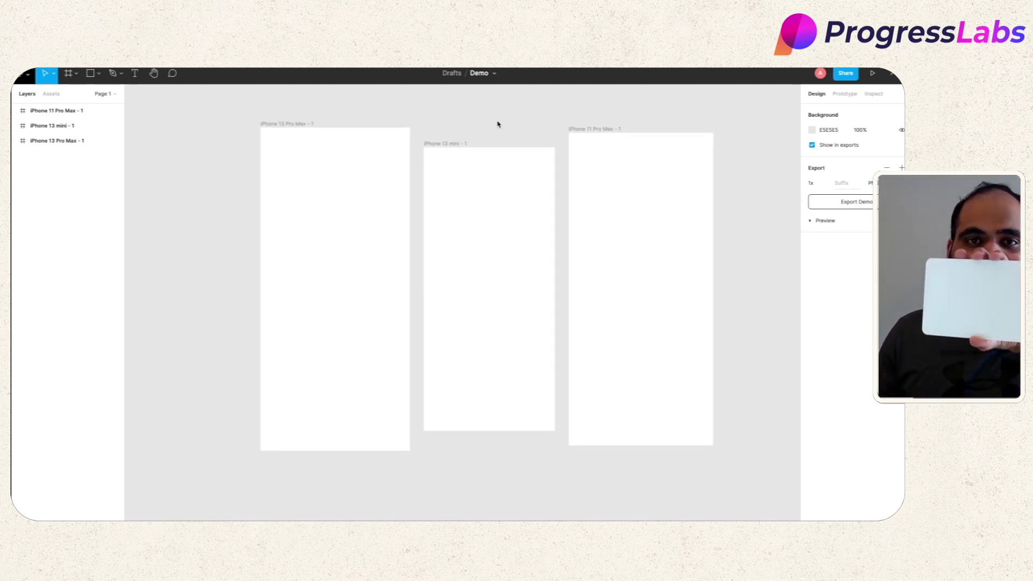
scroll(512, 258, up, 5)
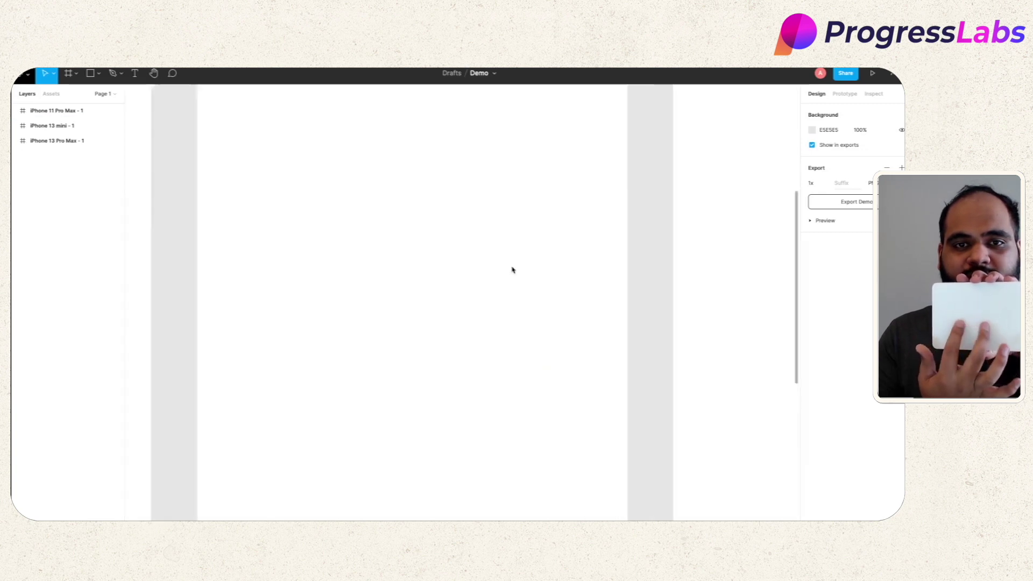
scroll(512, 270, up, 2)
scroll(512, 270, down, 3)
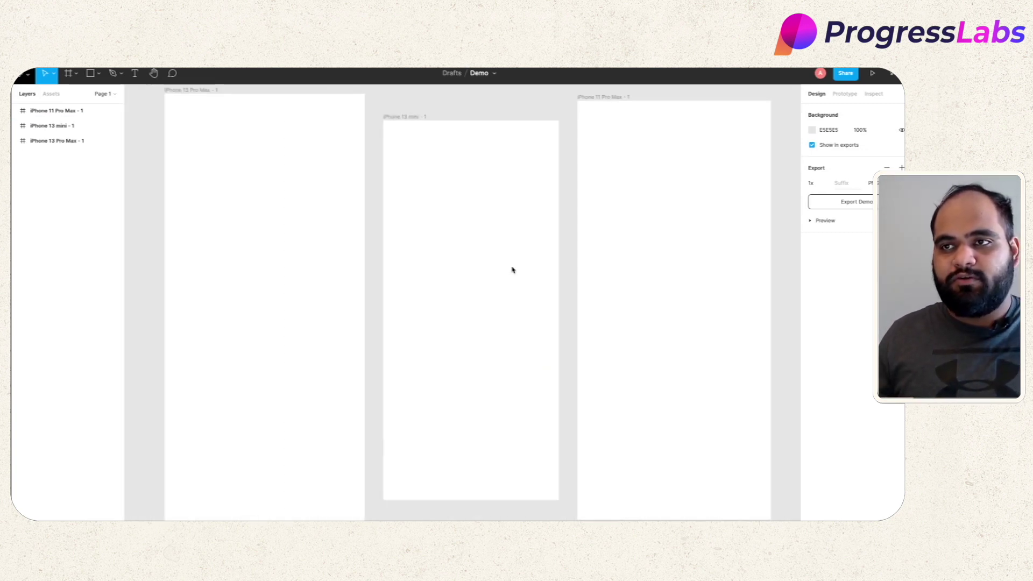
click(892, 74)
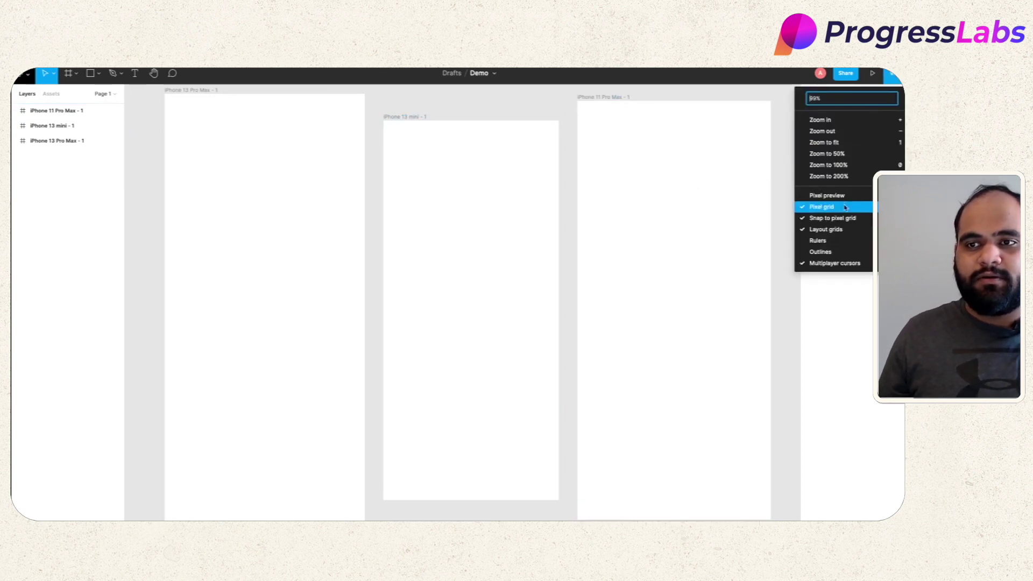
click(842, 146)
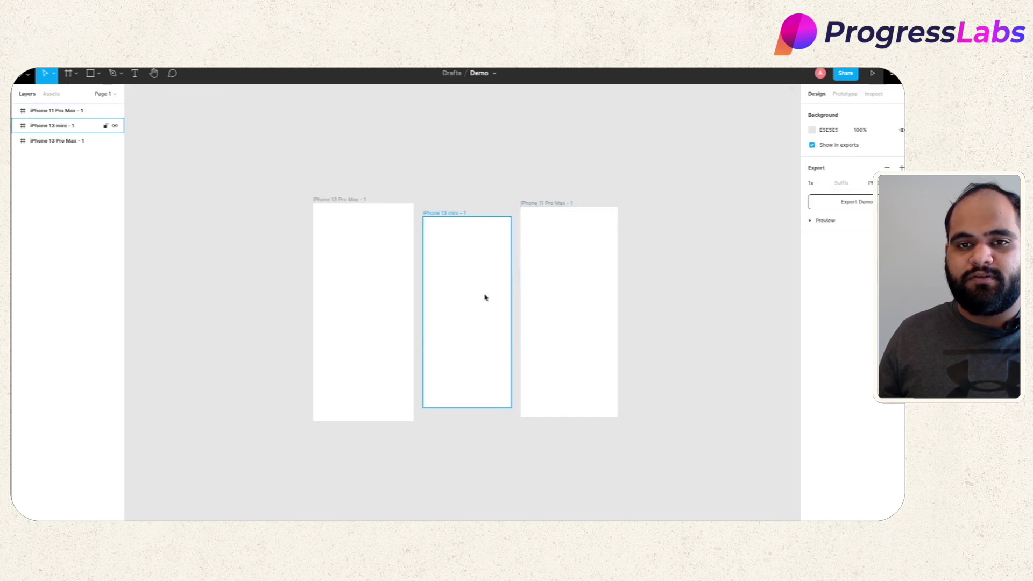
scroll(483, 299, right, 3)
scroll(482, 300, left, 3)
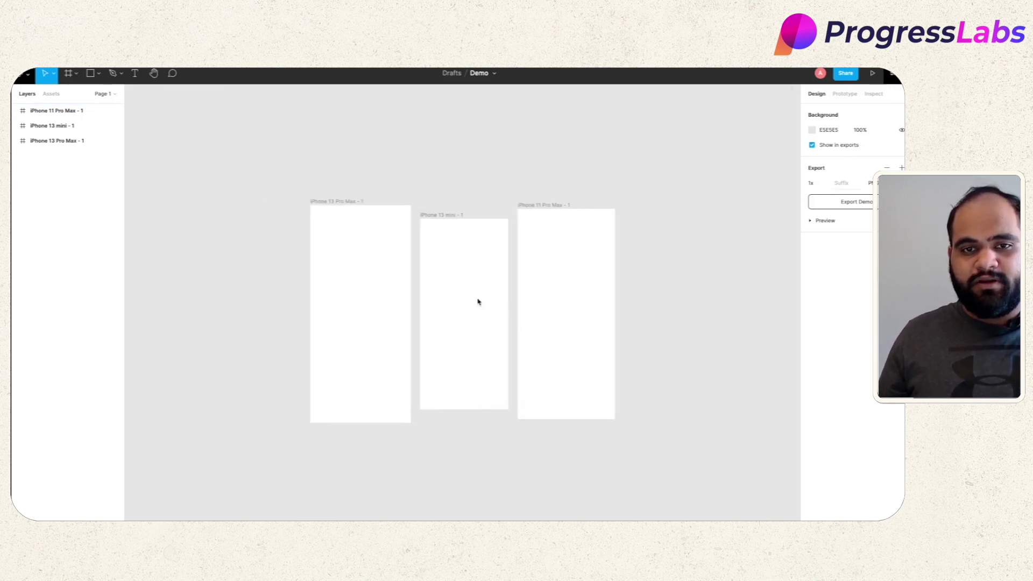
scroll(476, 300, right, 3)
scroll(472, 300, up, 5)
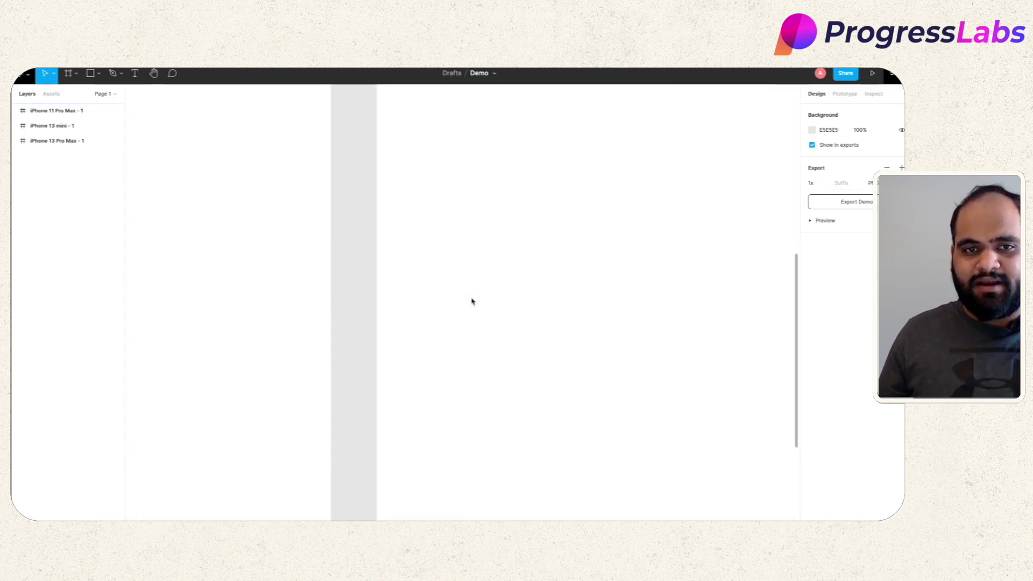
scroll(472, 301, down, 5)
scroll(473, 302, up, 5)
scroll(473, 302, down, 4)
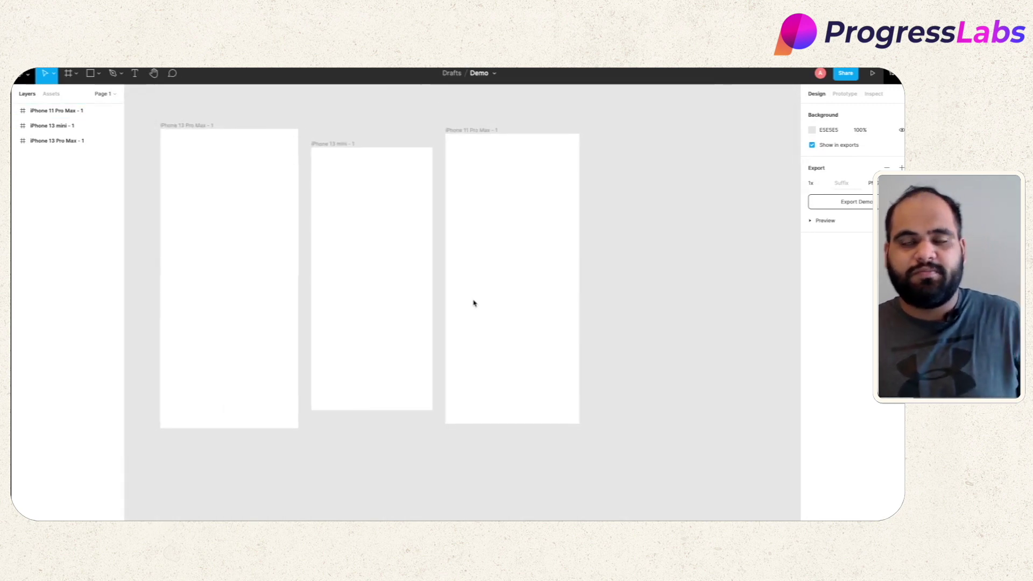
scroll(474, 303, up, 1)
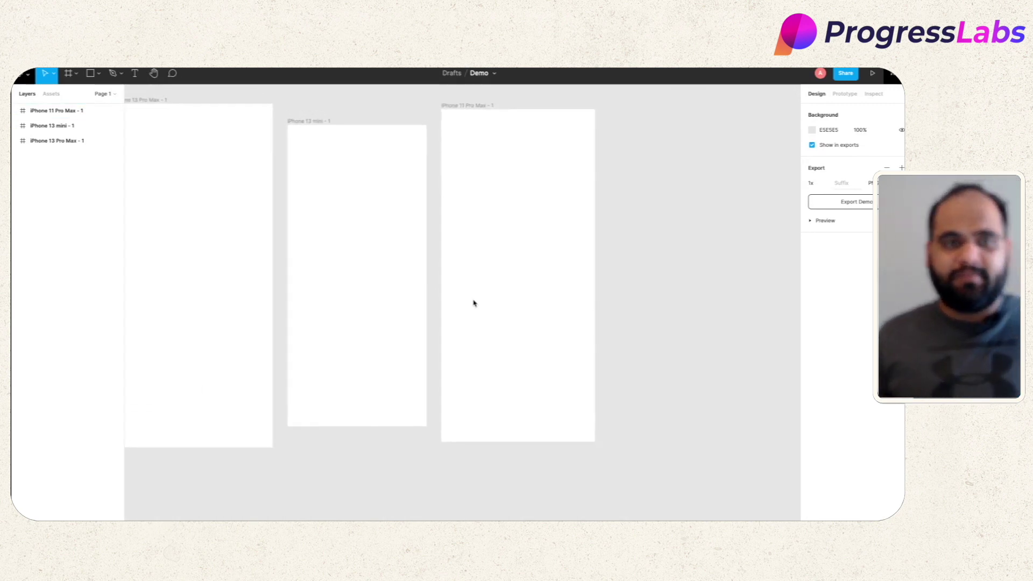
scroll(473, 303, left, 3)
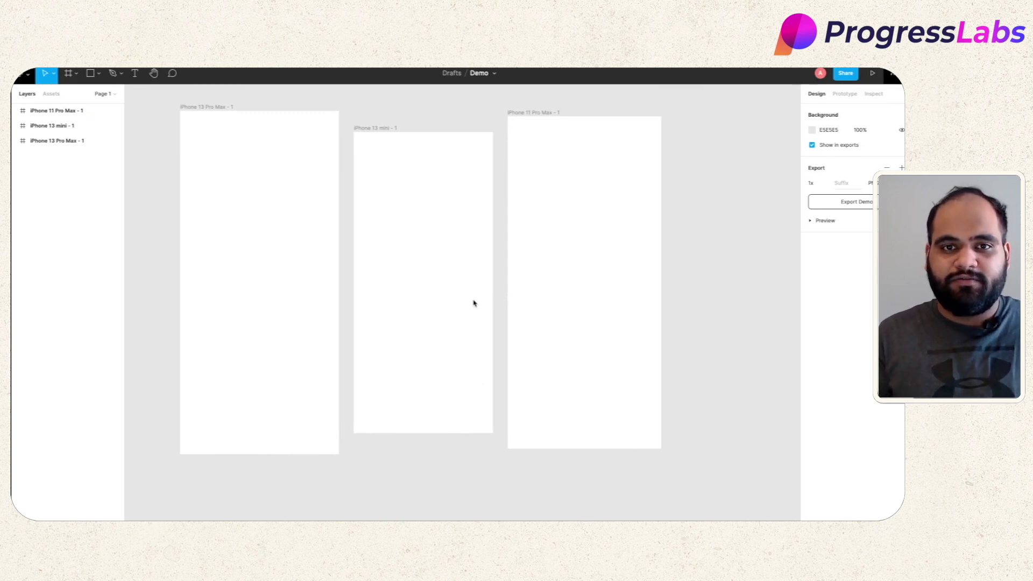
scroll(474, 303, up, 4)
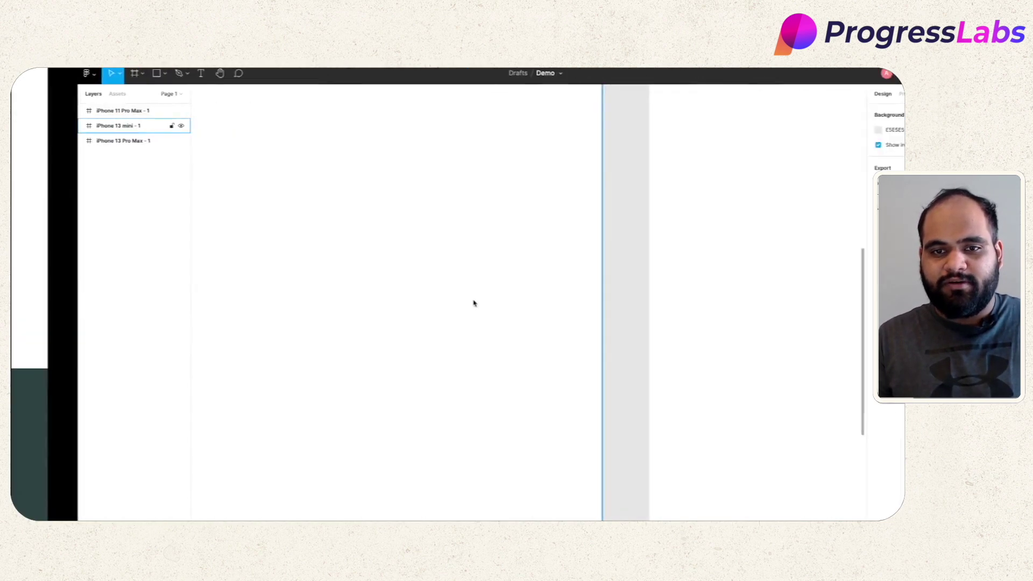
scroll(473, 303, down, 5)
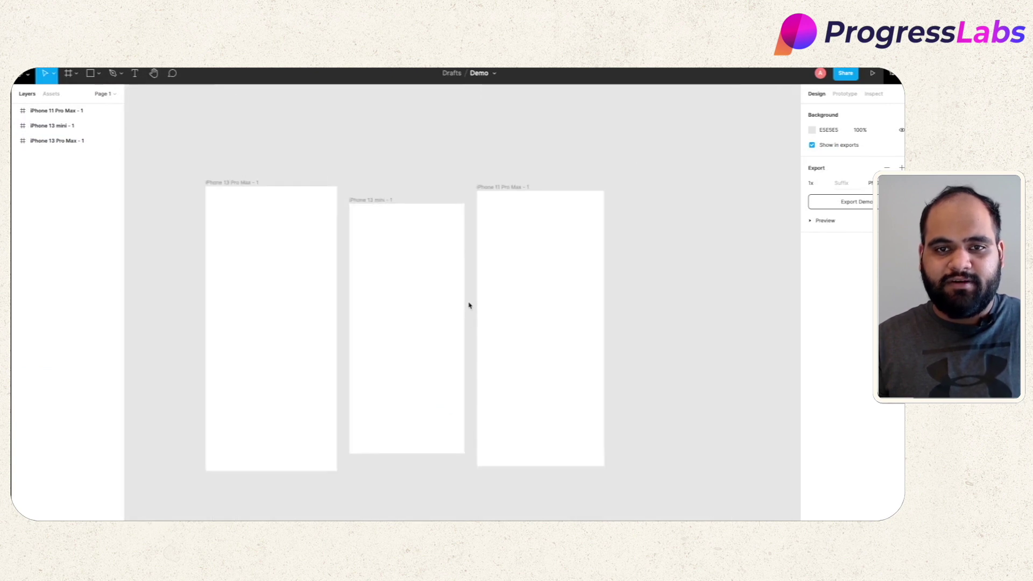
scroll(470, 305, left, 2)
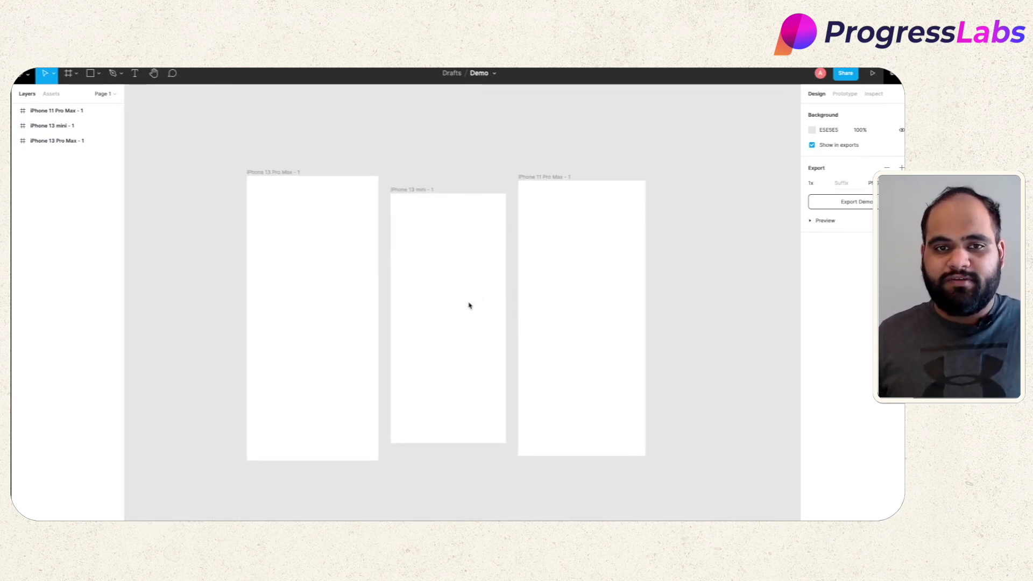
scroll(469, 305, up, 3)
click(472, 315)
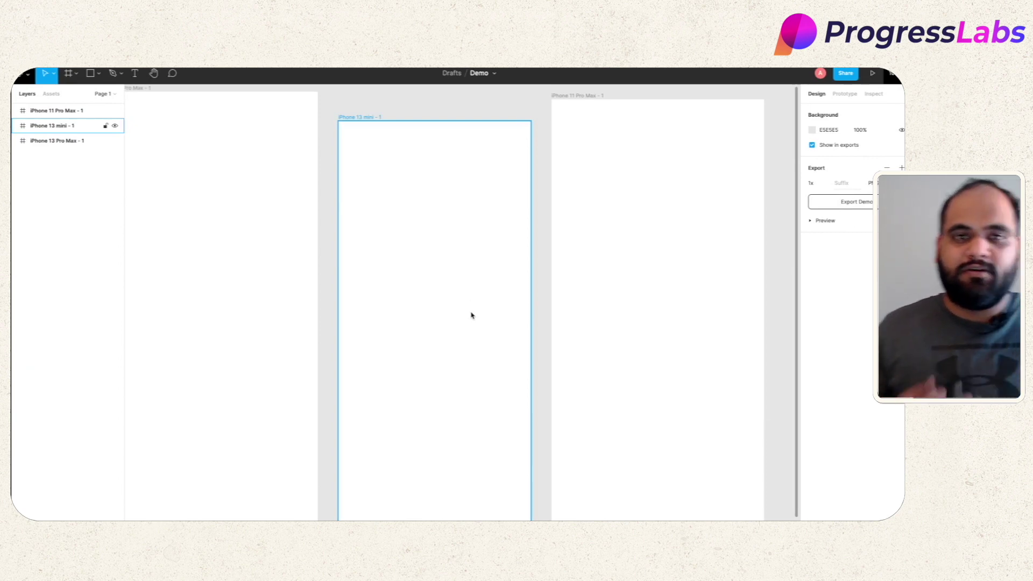
scroll(472, 315, up, 1)
scroll(472, 316, down, 4)
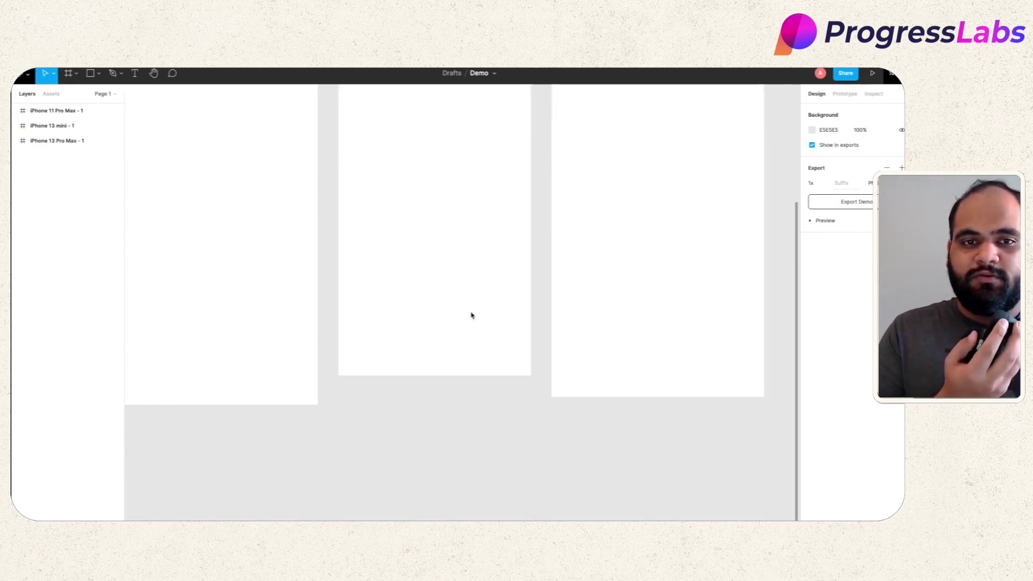
scroll(471, 315, right, 4)
scroll(471, 315, left, 1)
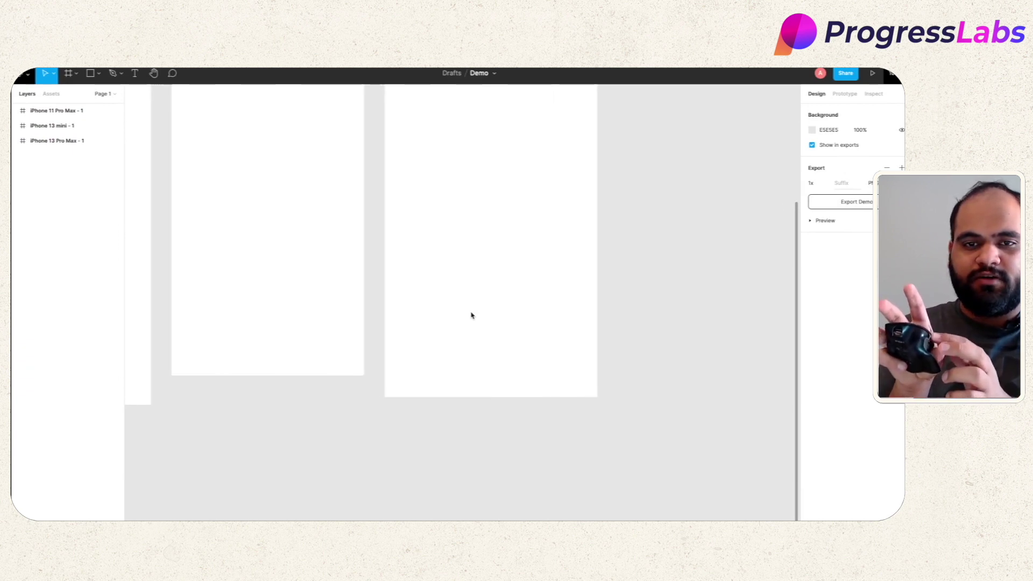
scroll(471, 315, right, 1)
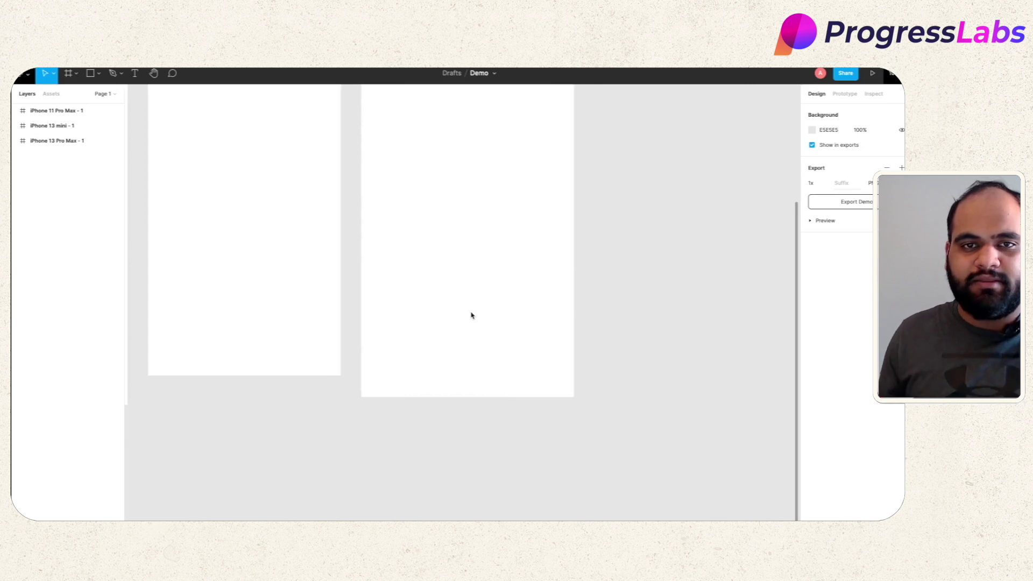
ctrl+scroll(413, 240, down, 5)
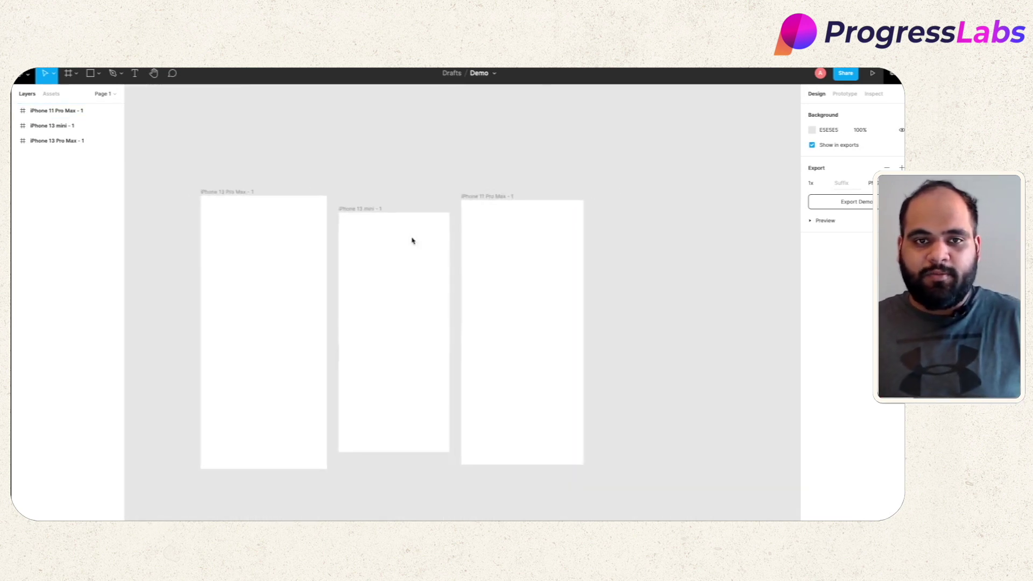
scroll(417, 241, down, 2)
click(420, 244)
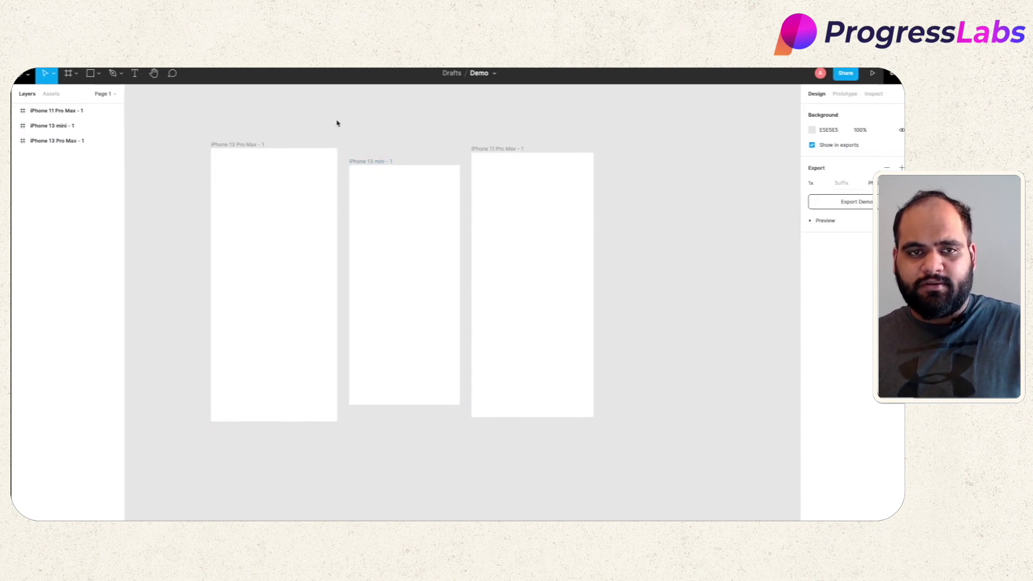
key(Escape)
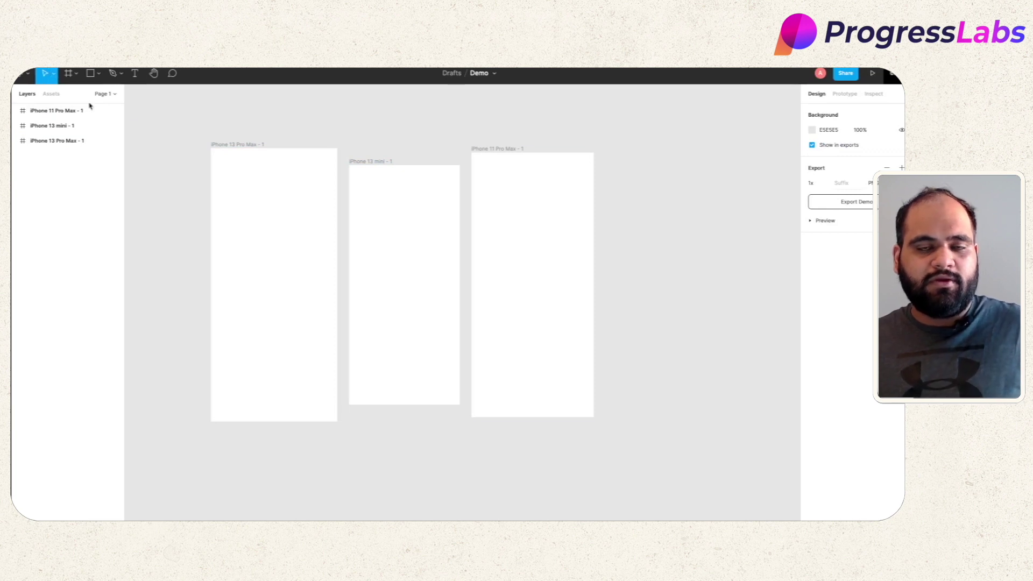
click(50, 96)
click(26, 95)
click(112, 95)
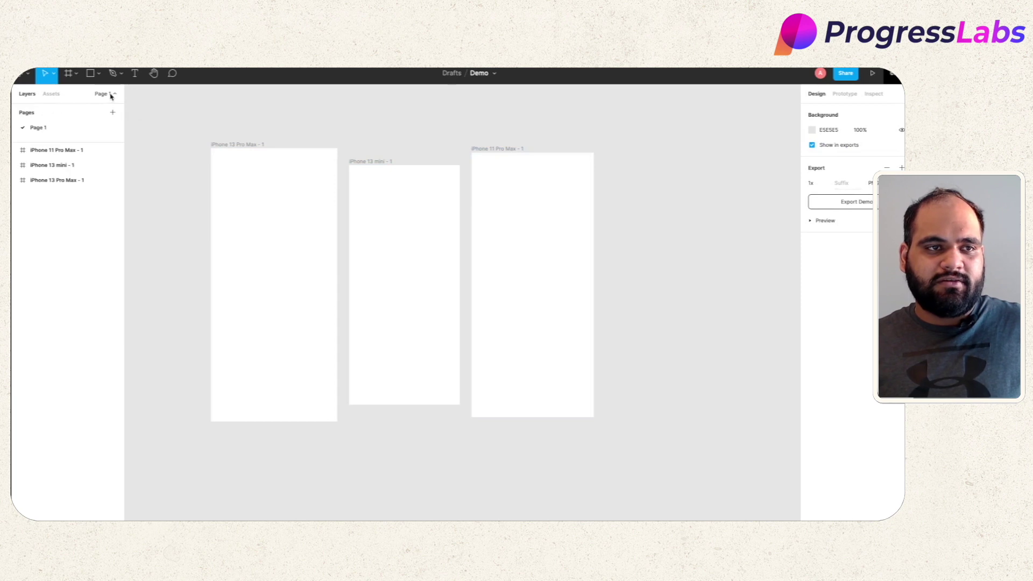
click(112, 96)
click(270, 187)
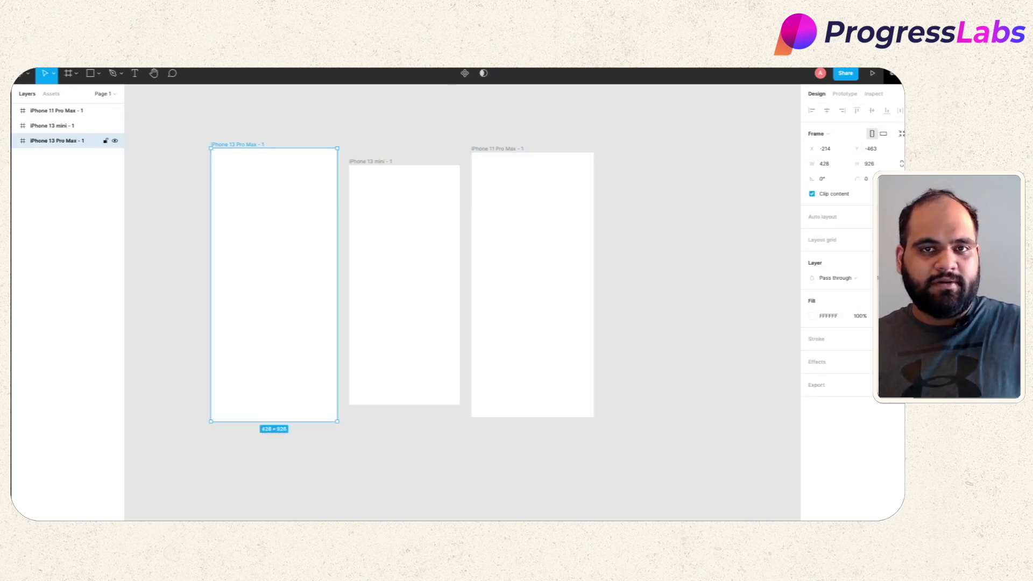
click(345, 159)
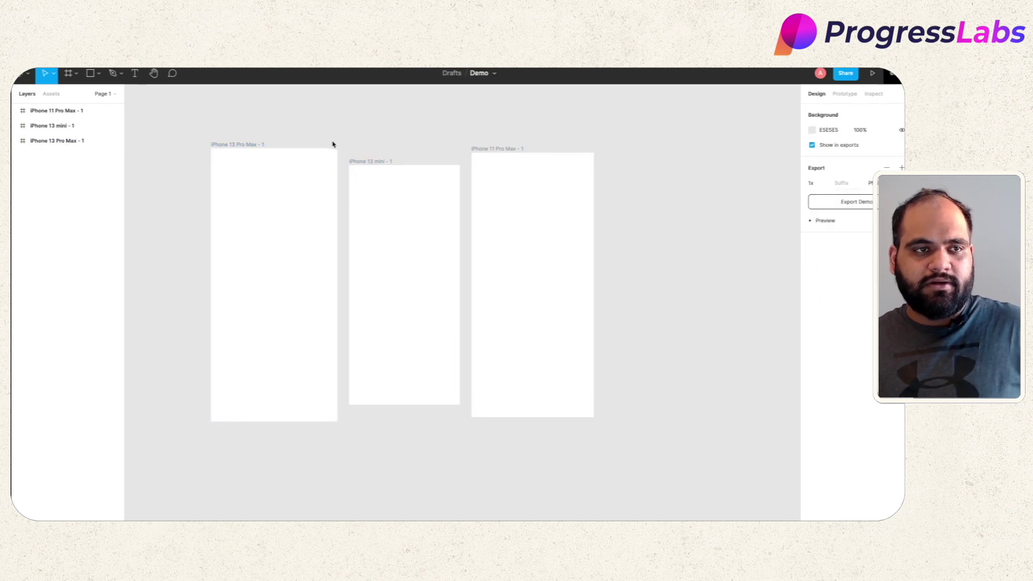
scroll(300, 200, up, 5)
scroll(300, 199, up, 4)
scroll(295, 199, down, 8)
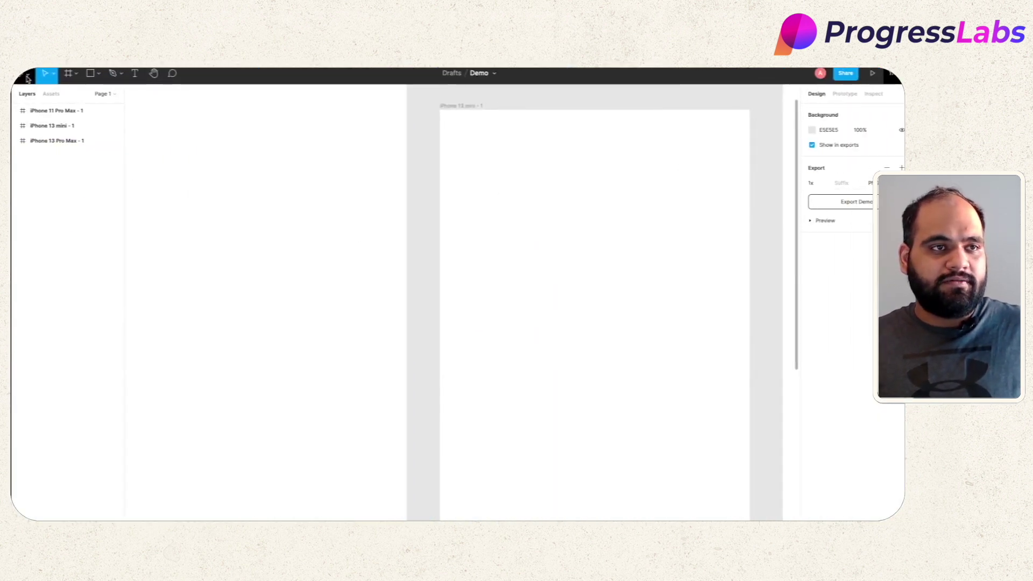
Step: Create a new FigJam file via File > New FigJam file and close the 'Ready, set, jam!' tip
click(26, 74)
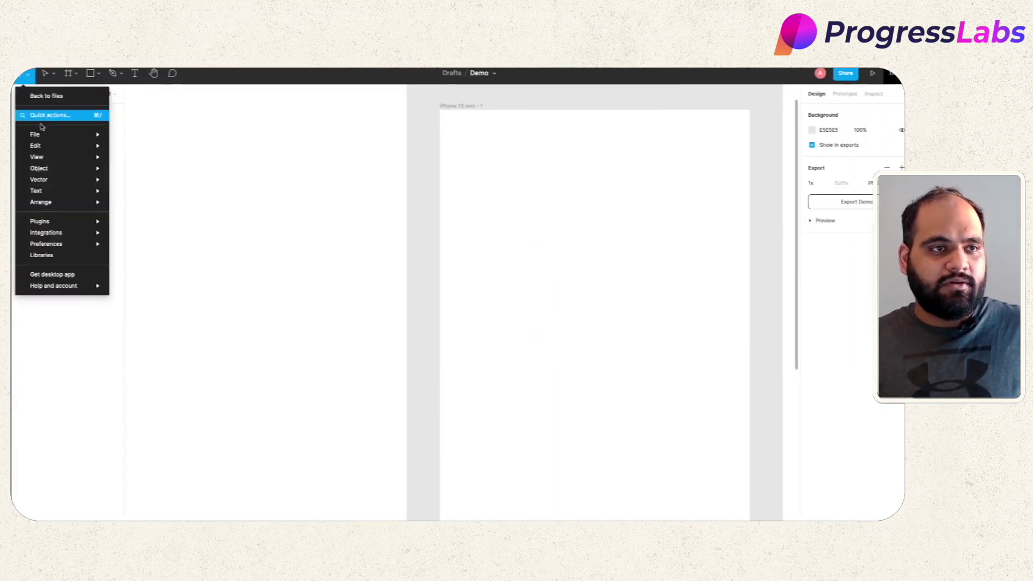
mouse_move(56, 139)
click(161, 145)
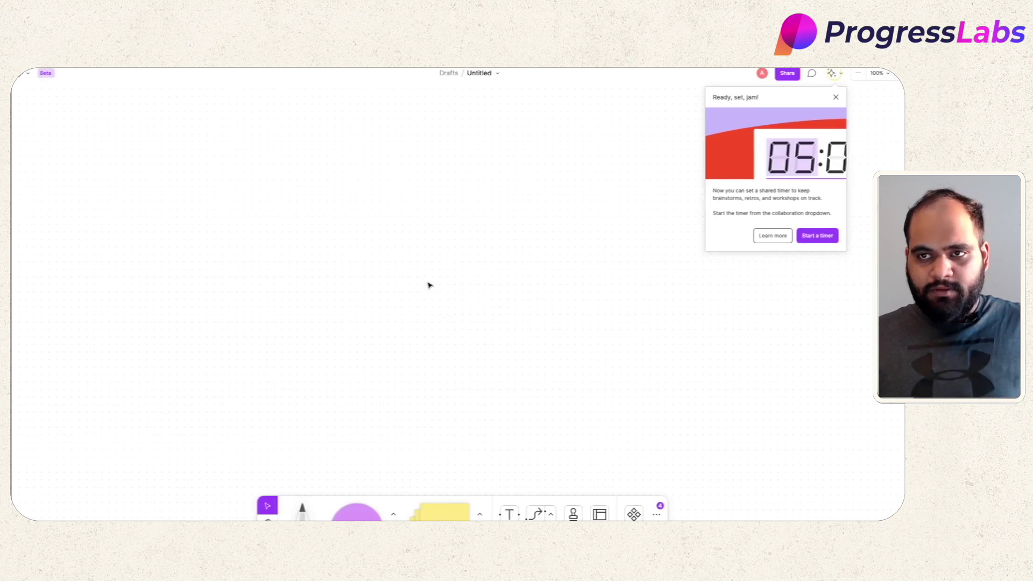
click(836, 98)
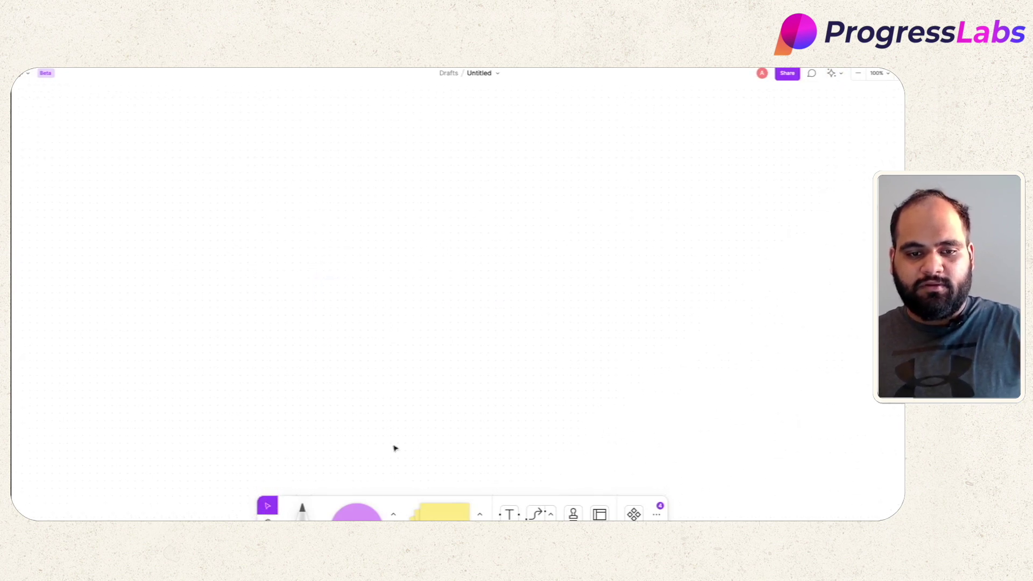
Step: Draw four freehand marker strokes on the FigJam board and switch the marker to red
click(302, 509)
mouse_move(365, 211)
mouse_down()
mouse_move(470, 288)
mouse_move(507, 240)
mouse_up()
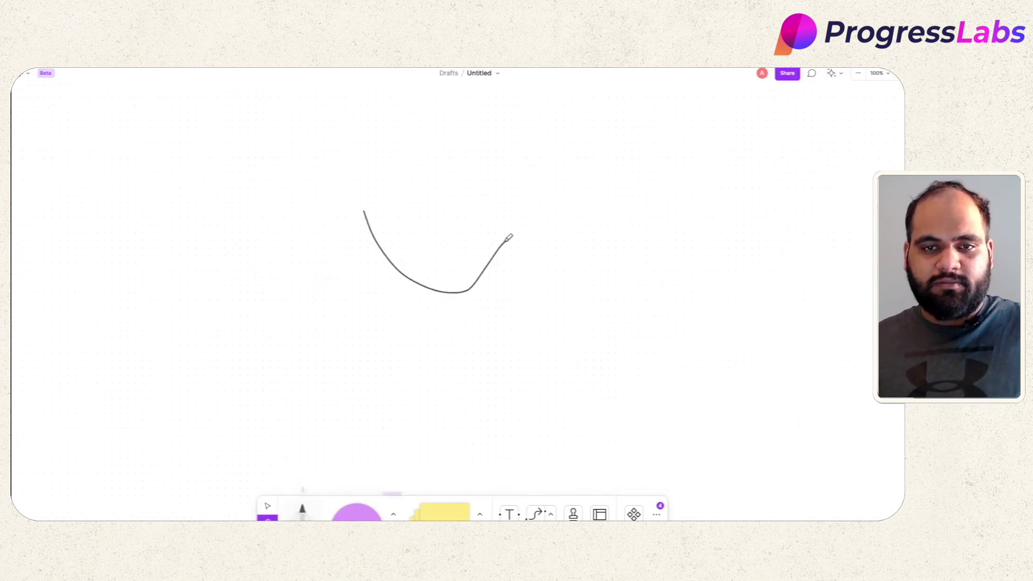
drag(409, 211, 477, 233)
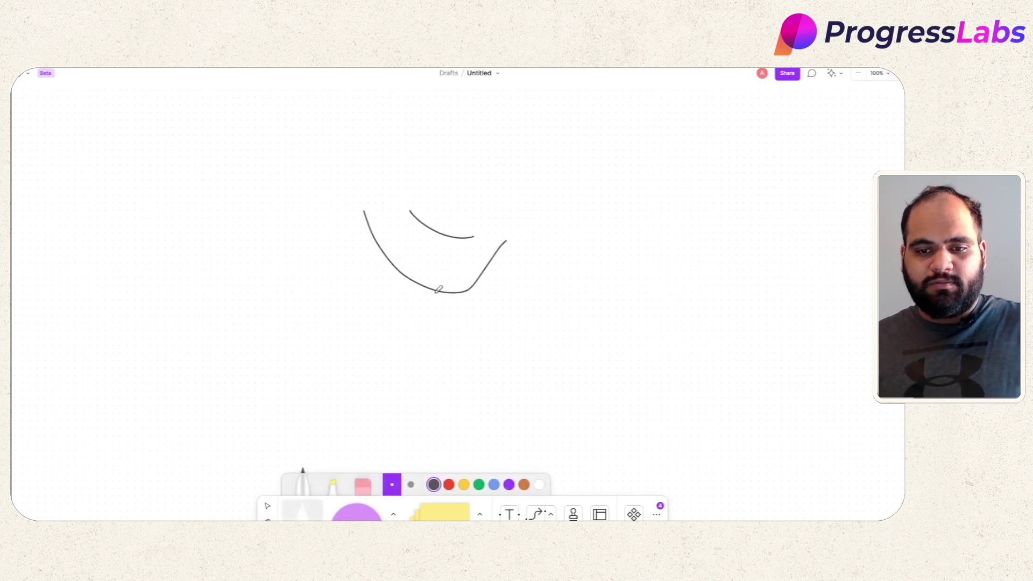
drag(550, 247, 377, 263)
drag(386, 403, 405, 408)
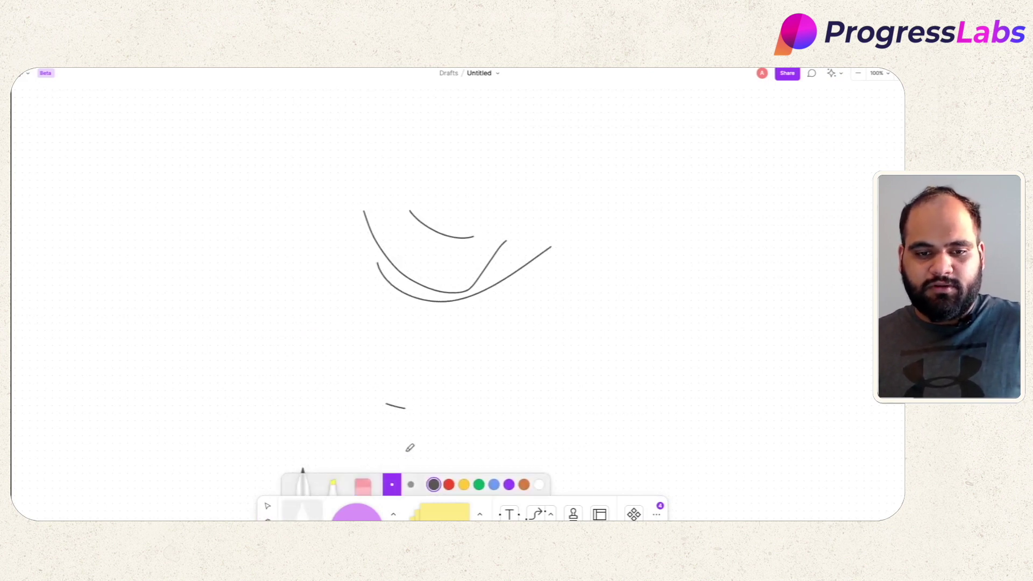
click(448, 484)
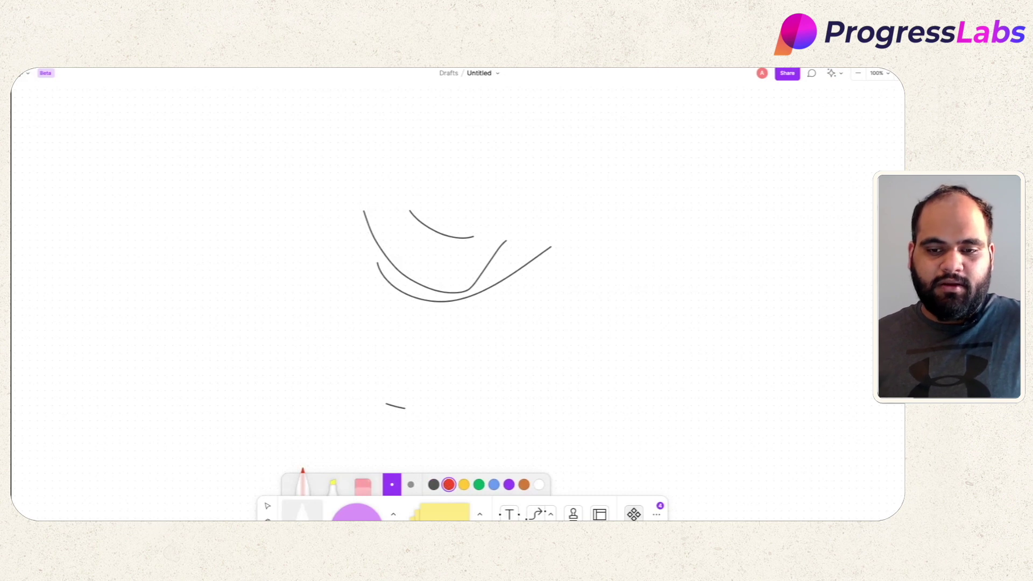
Step: Place a trophy sticker from the Libraries panel onto the board
click(634, 514)
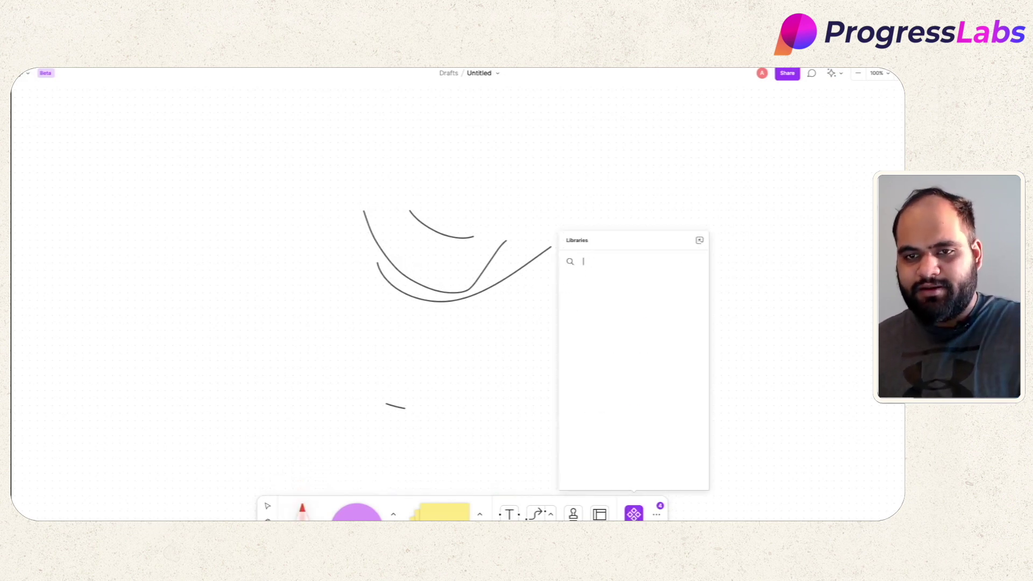
drag(627, 325, 288, 219)
click(472, 221)
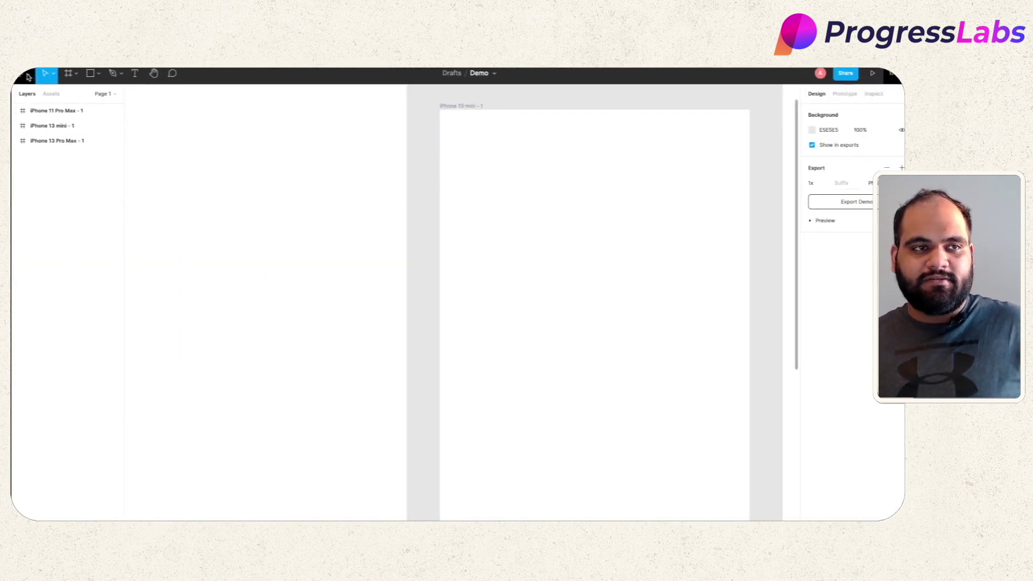
Step: Add a text layer reading 'Demo App' inside the iPhone 13 mini frame
click(136, 74)
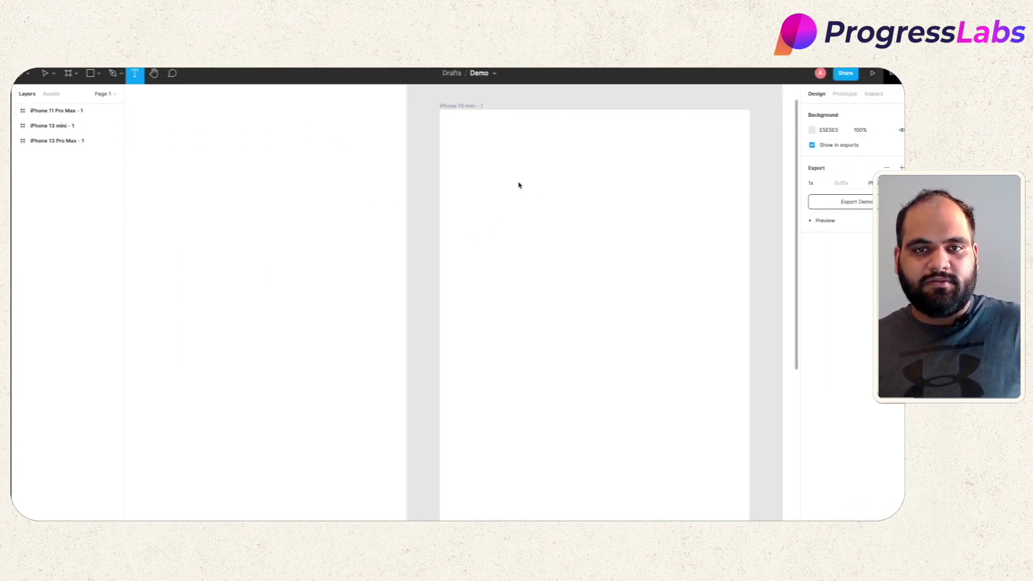
click(490, 175)
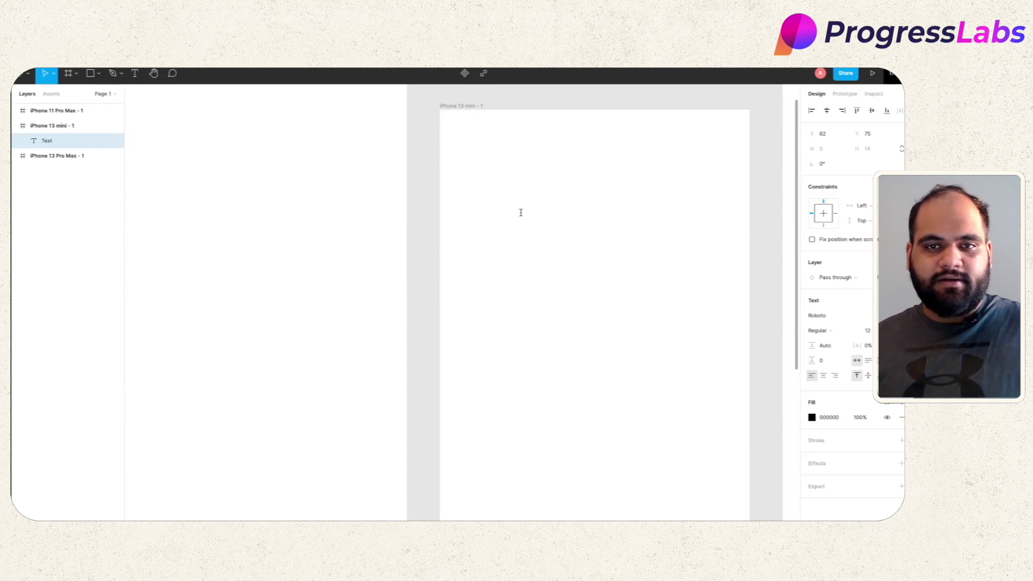
text(De)
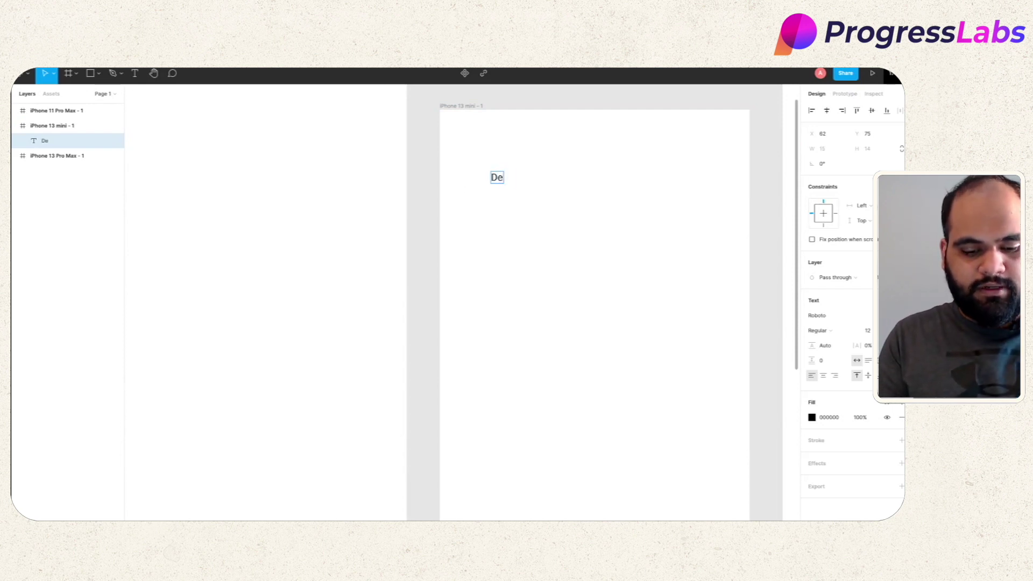
text(mo App)
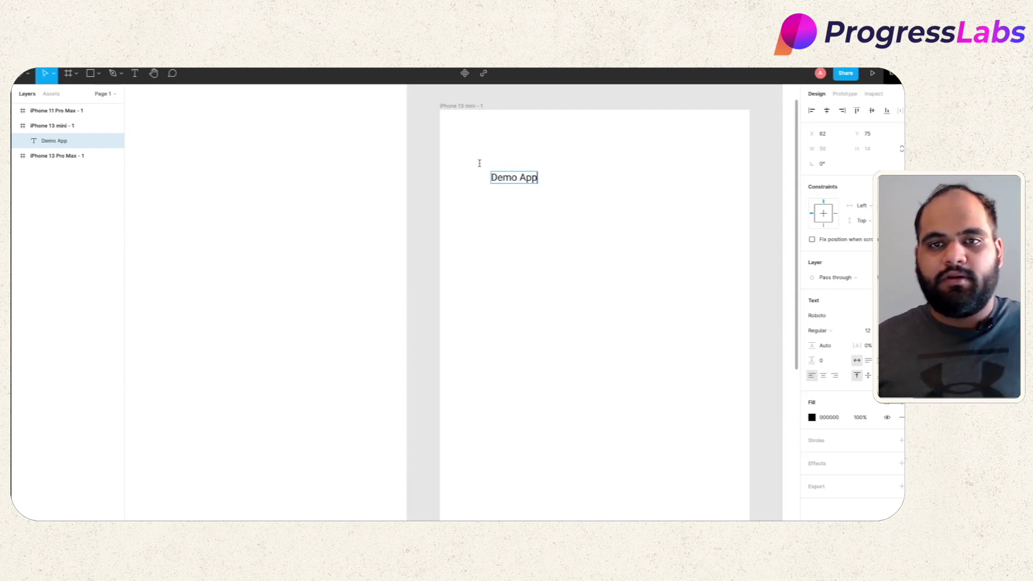
scroll(520, 172, up, 2)
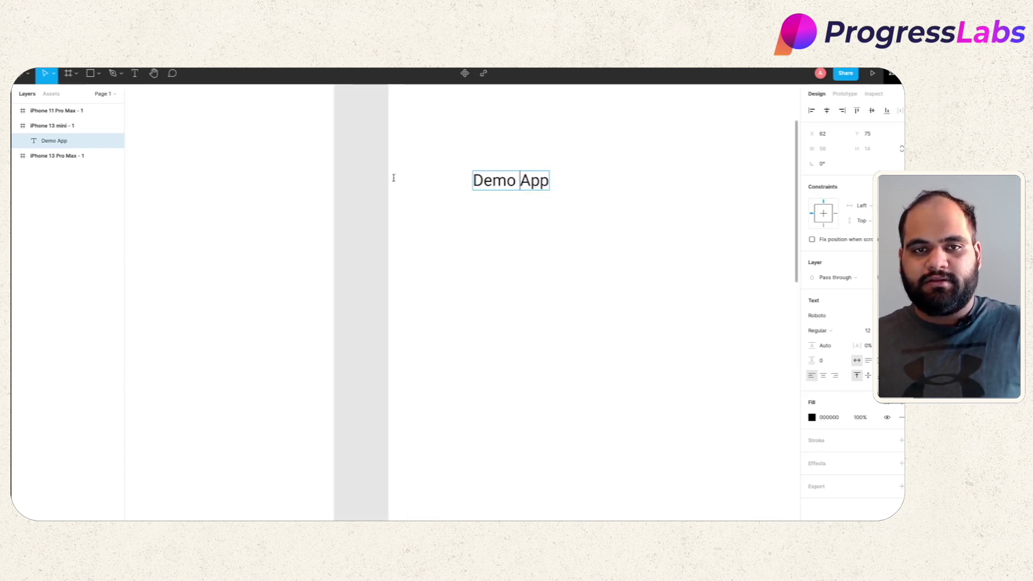
key(Escape)
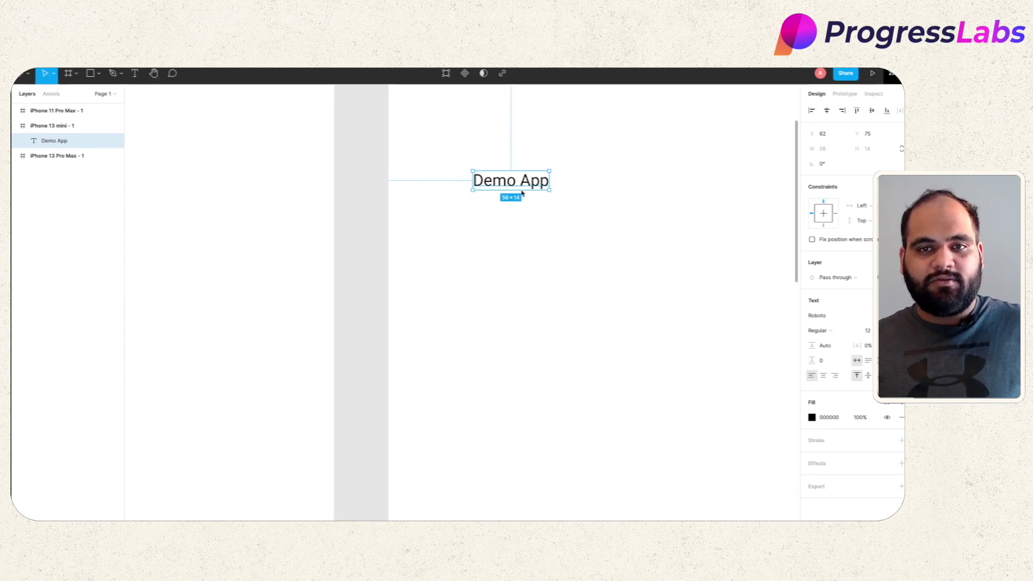
Step: Hide the iPhone 11 Pro Max and iPhone 13 Pro Max frames and move the text to X 29, Y 24
drag(543, 181, 519, 178)
scroll(562, 186, down, 3)
scroll(525, 191, up, 2)
click(115, 111)
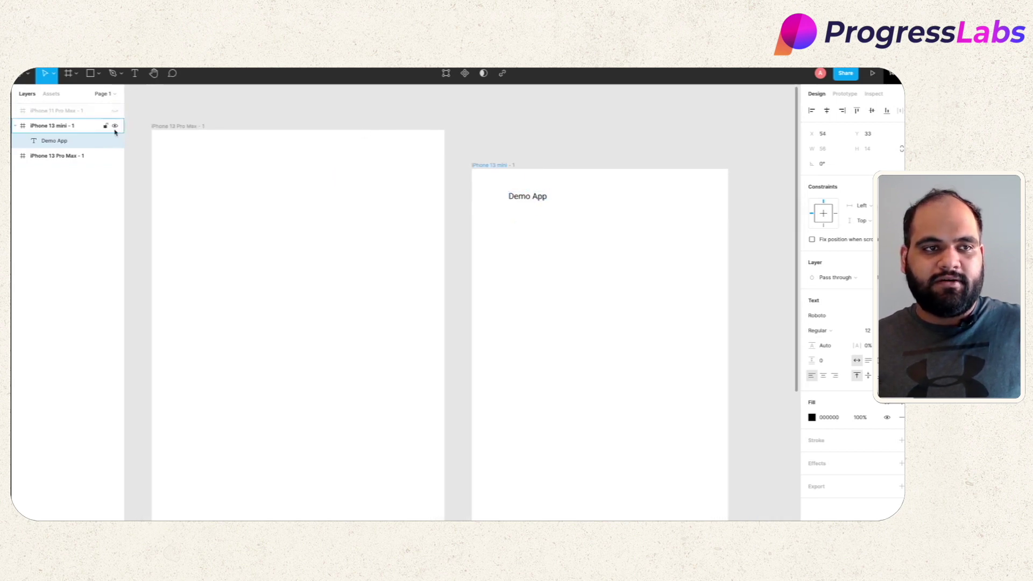
click(115, 156)
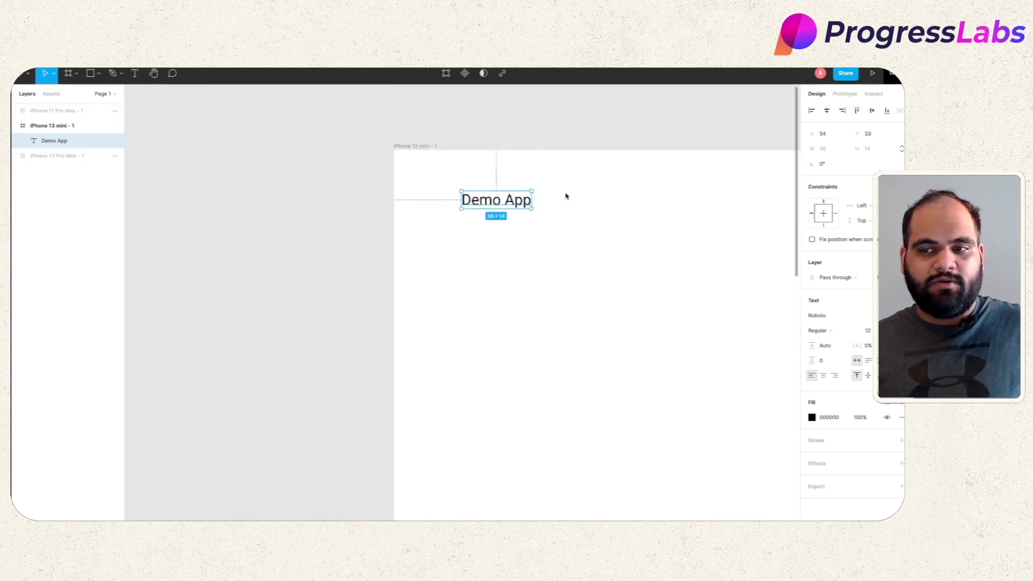
scroll(565, 196, up, 5)
drag(458, 209, 401, 187)
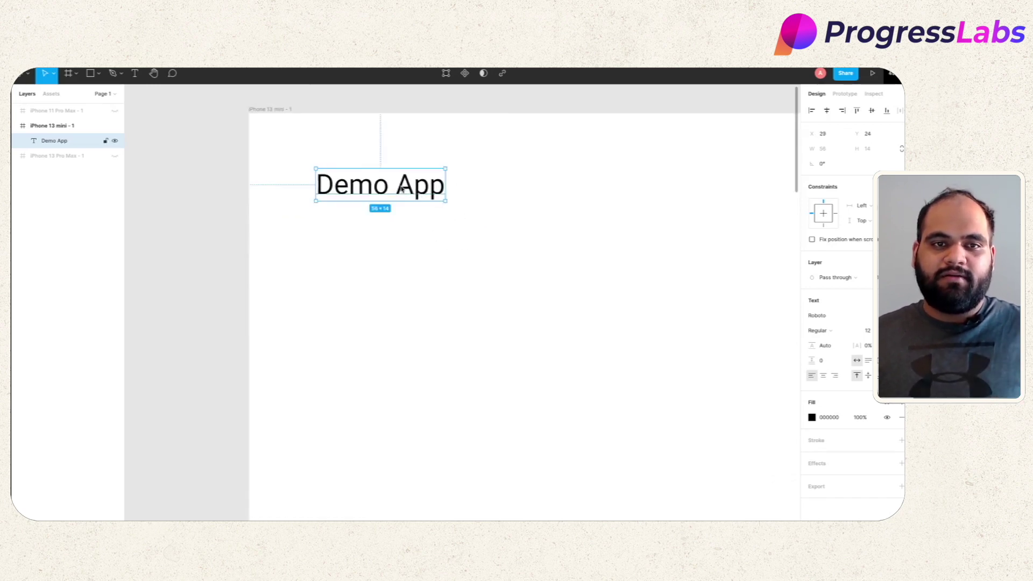
Step: Try Center, Right and Bottom constraints on the text, then reset them to Left and Top
click(186, 143)
click(425, 186)
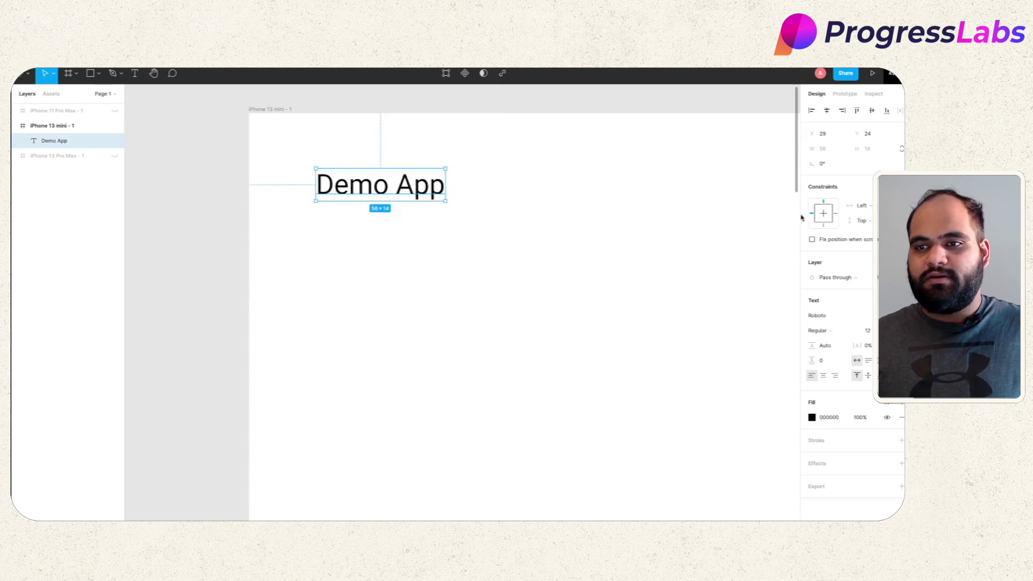
click(823, 213)
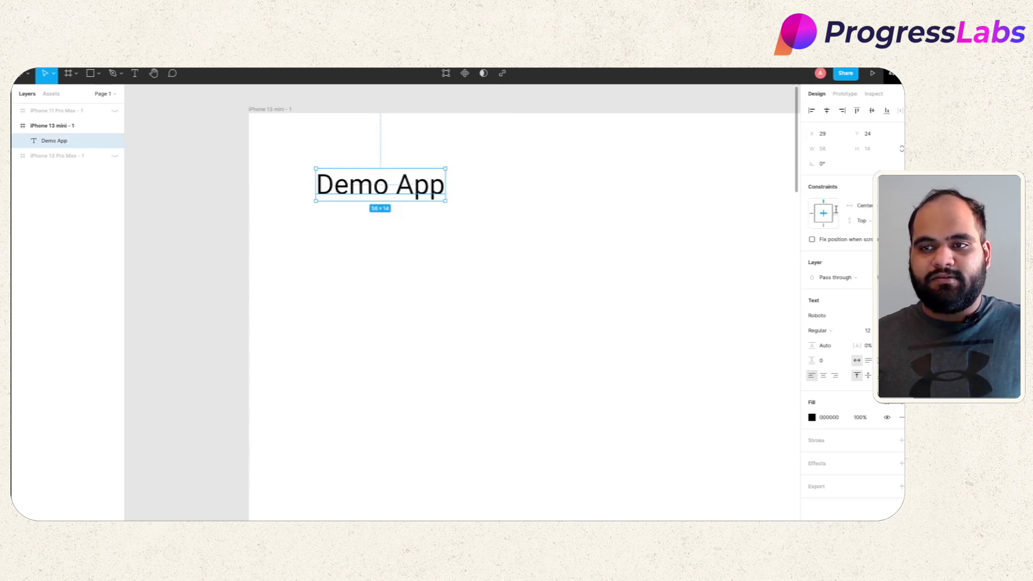
click(835, 214)
click(824, 226)
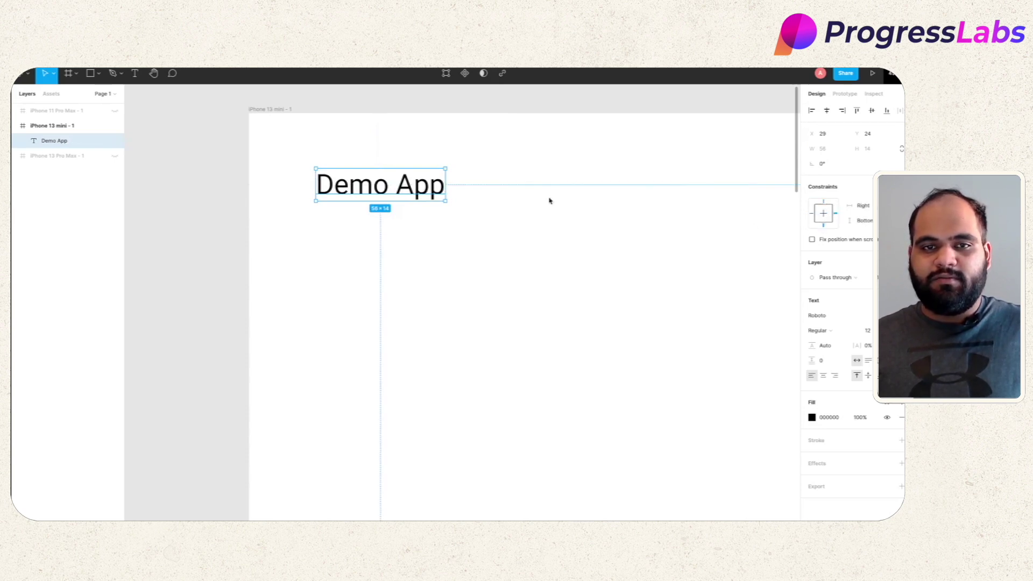
click(395, 153)
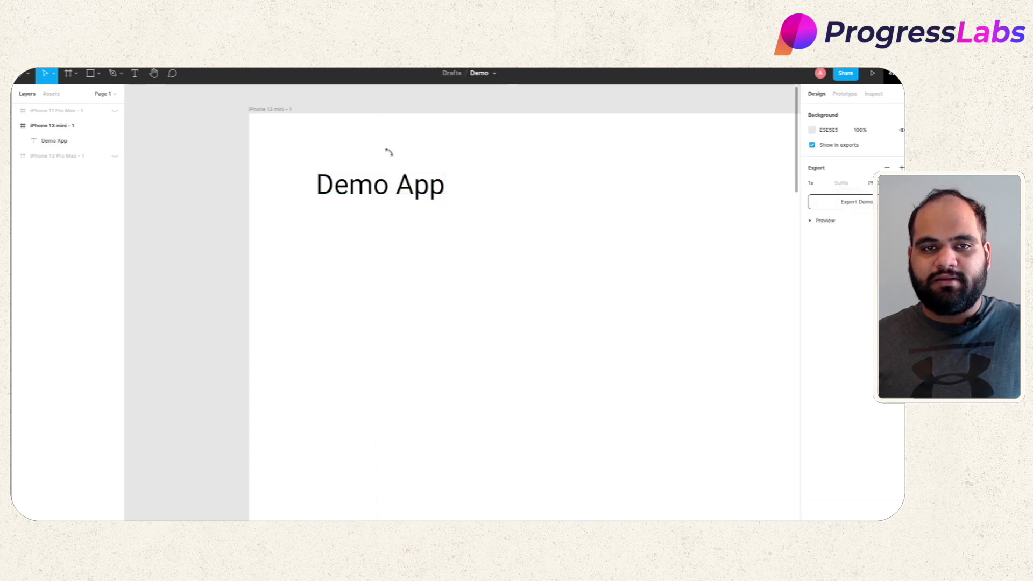
click(414, 185)
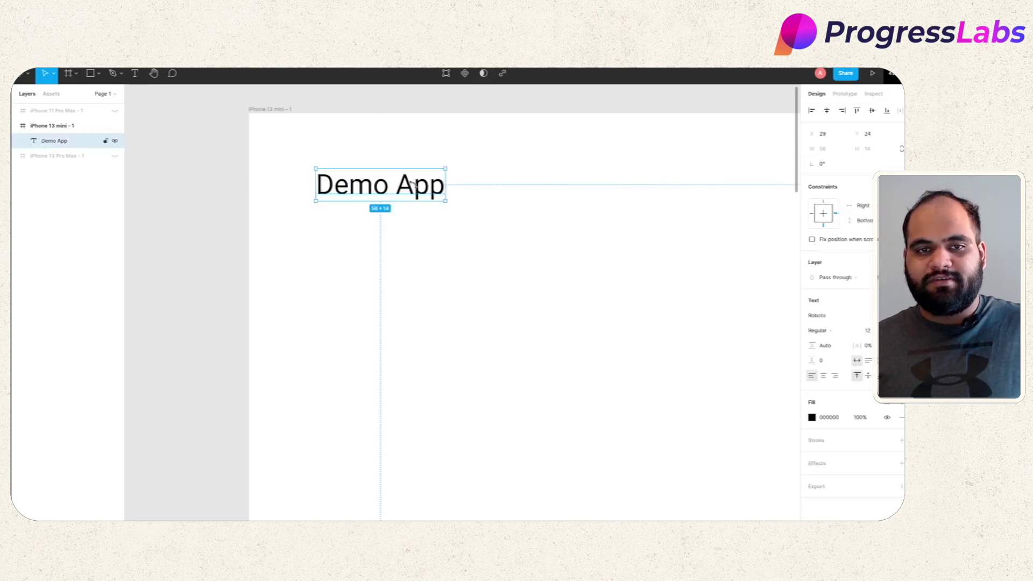
click(826, 201)
click(811, 213)
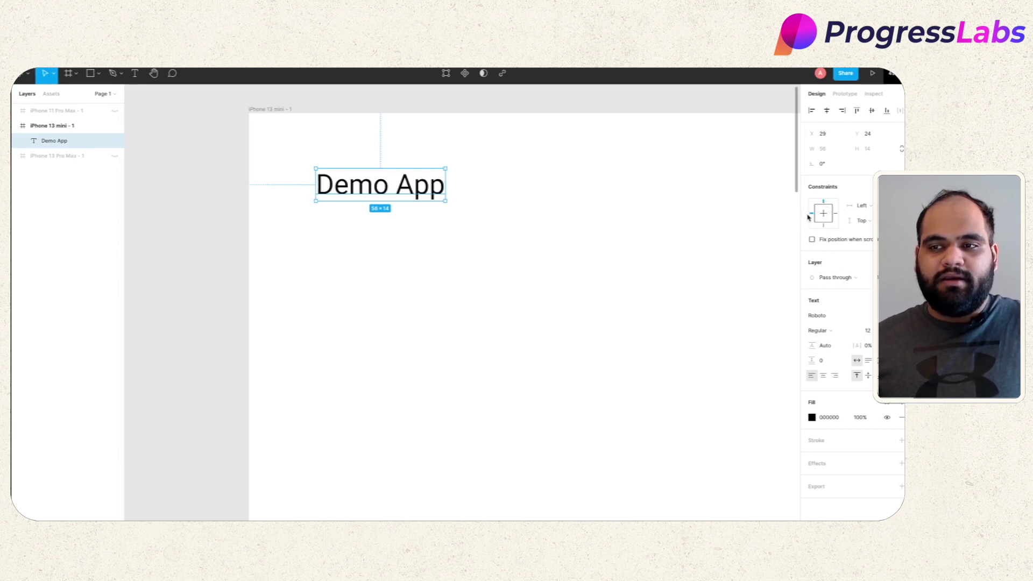
Step: Scrub the Demo App text's Y position to 28, keeping X at 29
scroll(551, 214, right, 3)
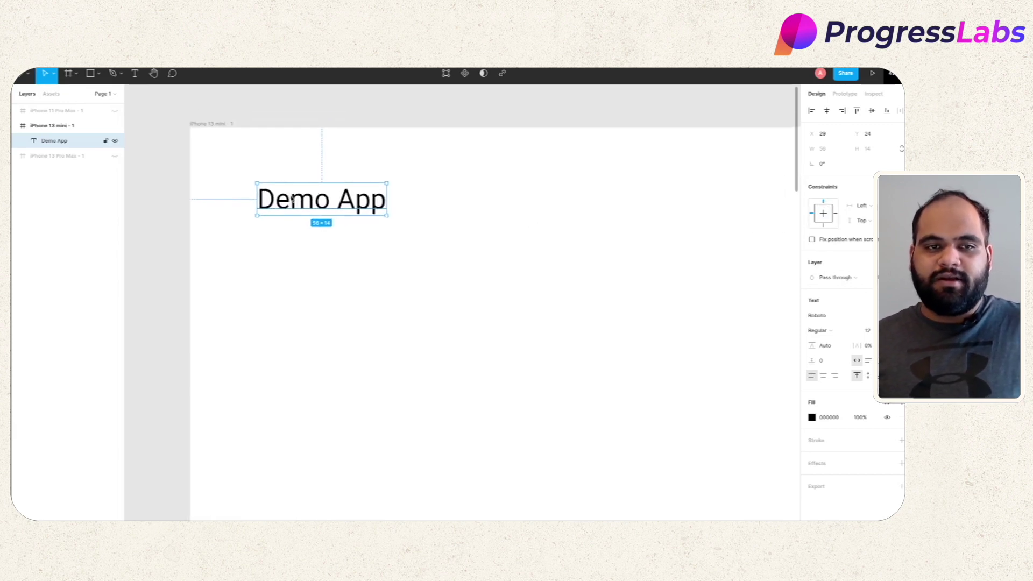
scroll(292, 202, down, 3)
click(669, 224)
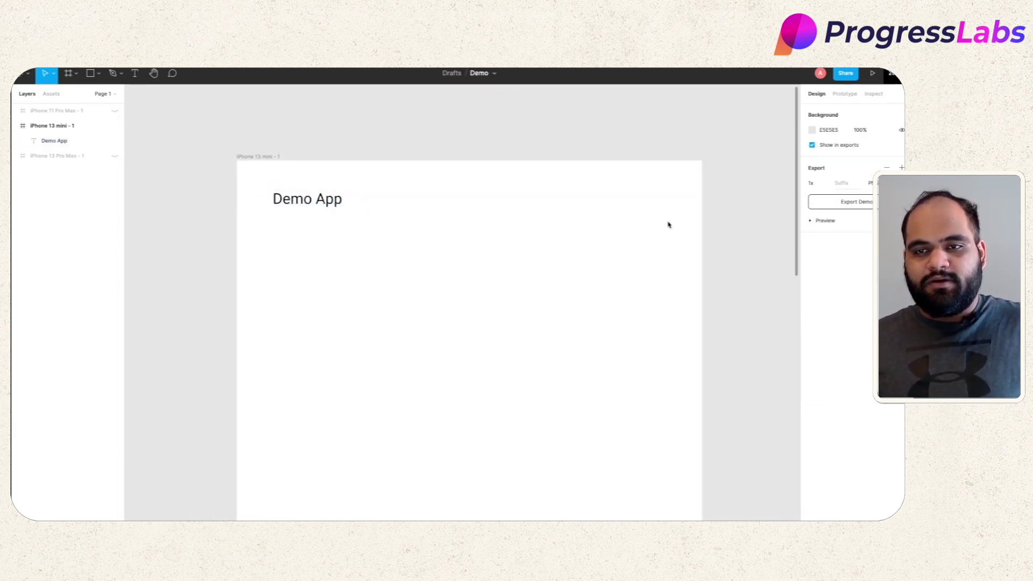
click(275, 201)
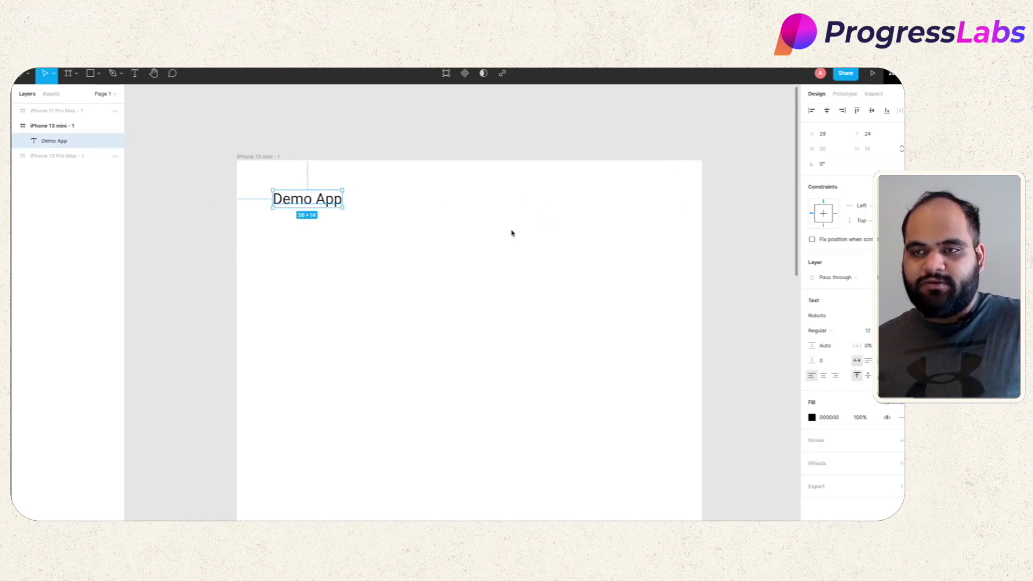
click(868, 135)
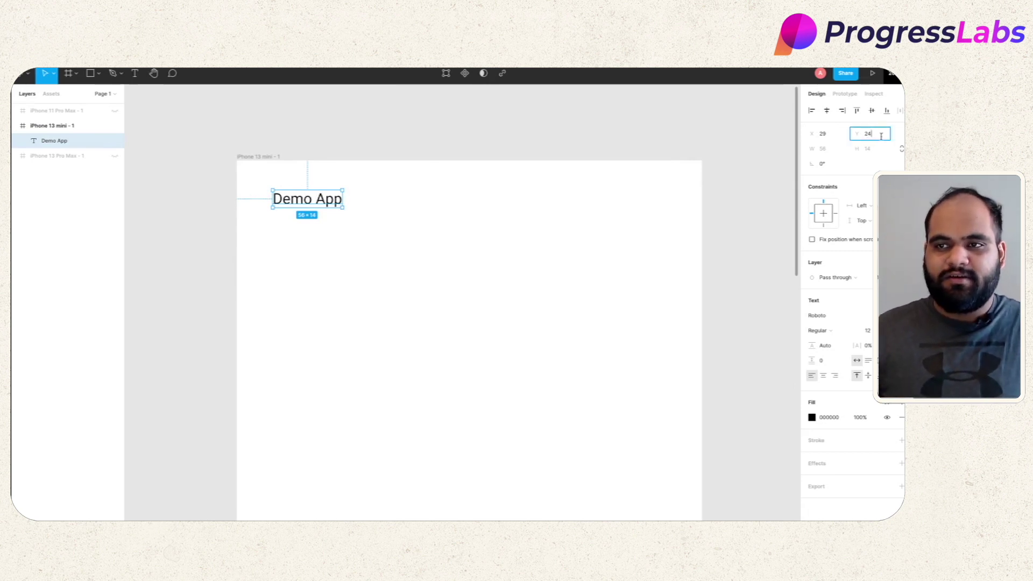
key(Escape)
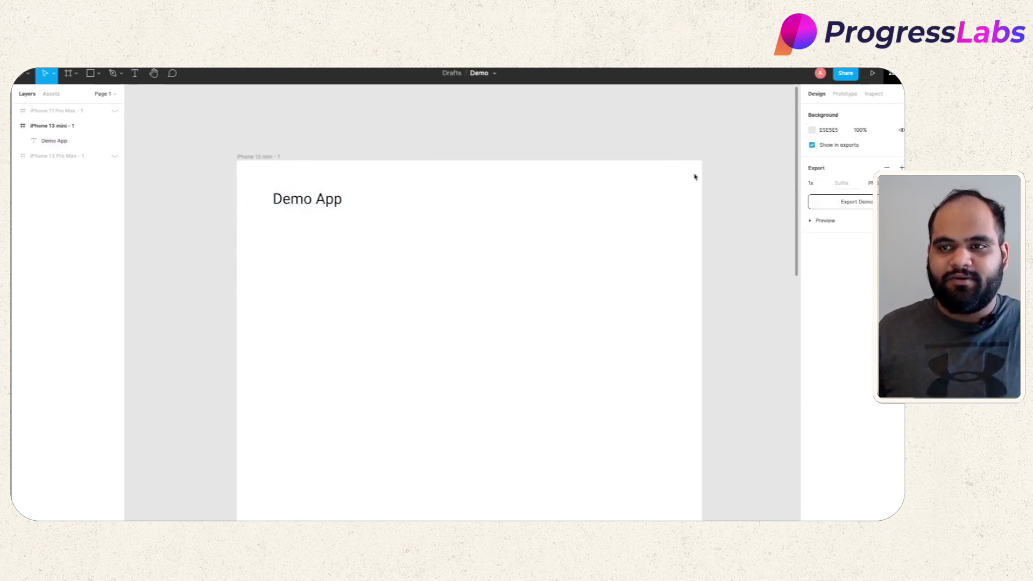
click(290, 200)
drag(858, 133, 861, 135)
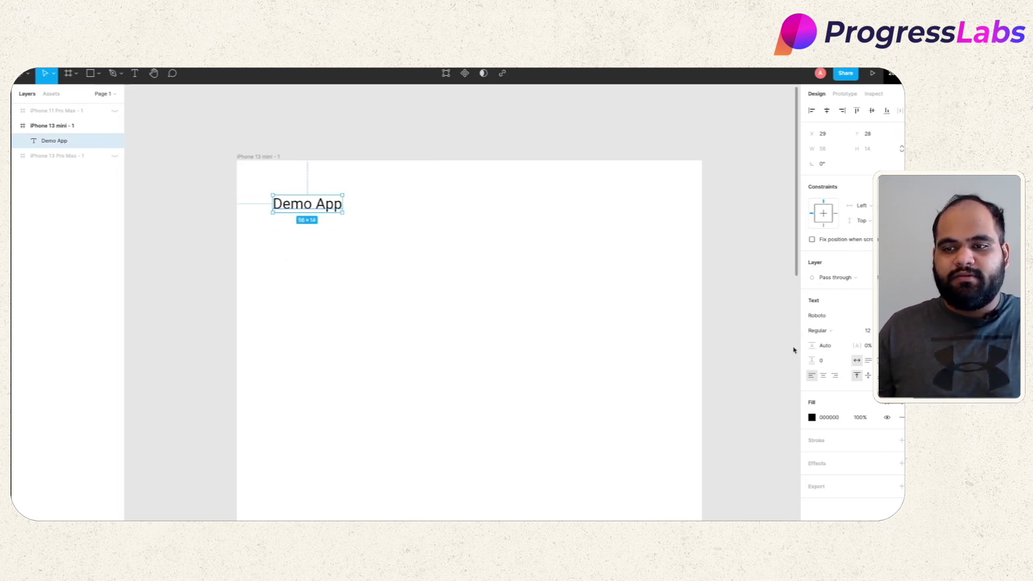
scroll(307, 204, up, 5)
double_click(307, 207)
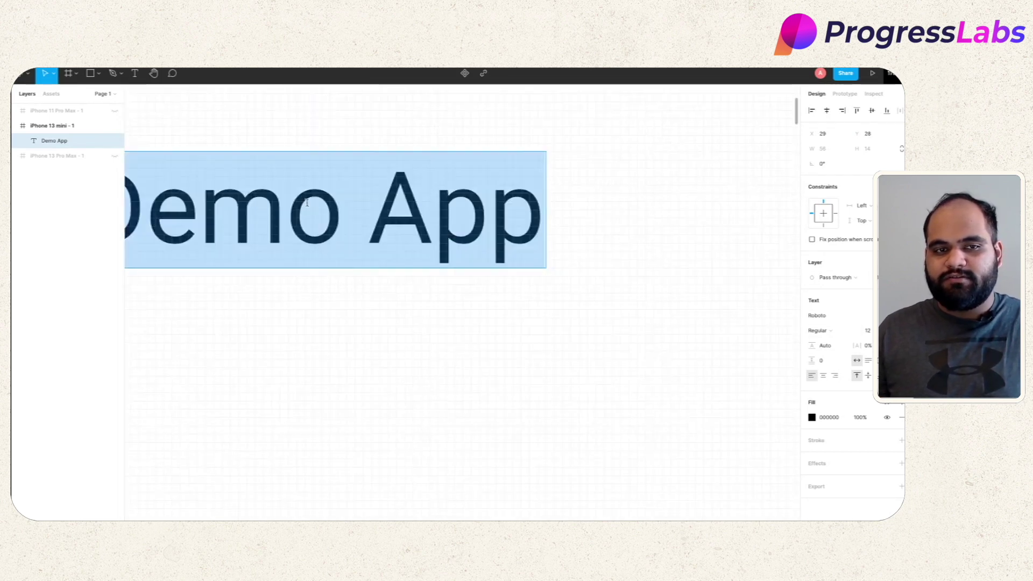
click(826, 318)
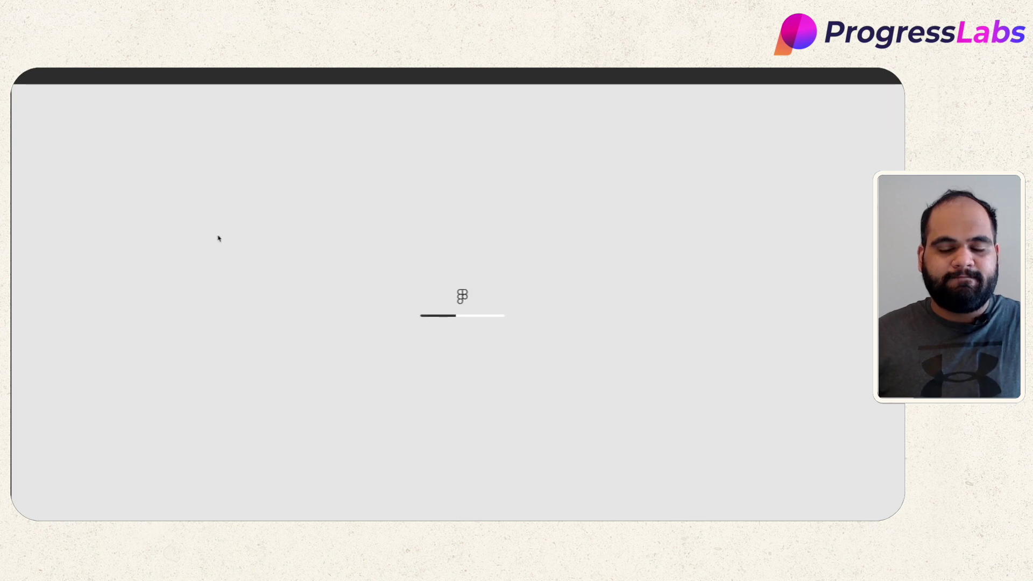
scroll(396, 140, up, 5)
scroll(396, 140, up, 3)
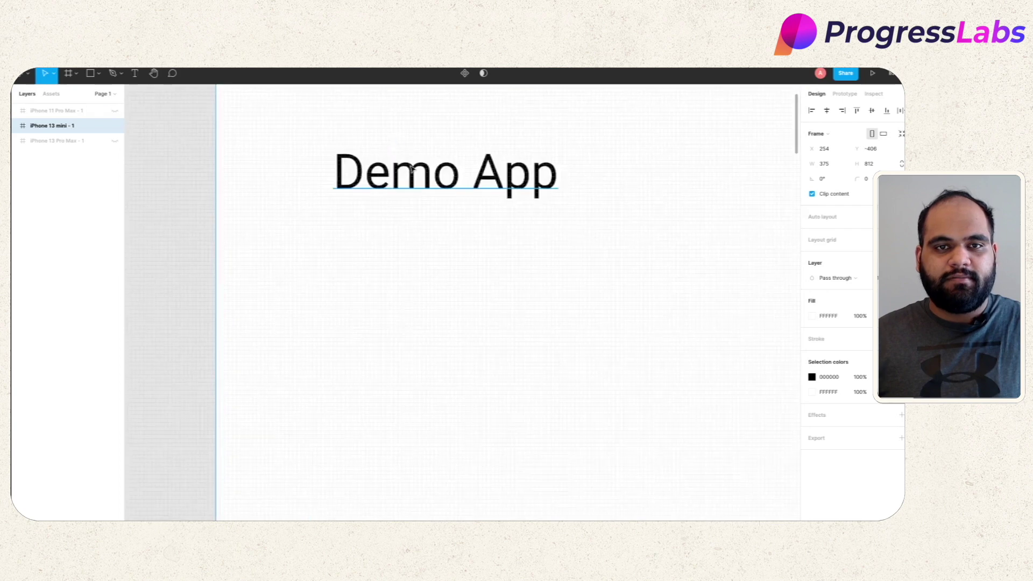
double_click(409, 165)
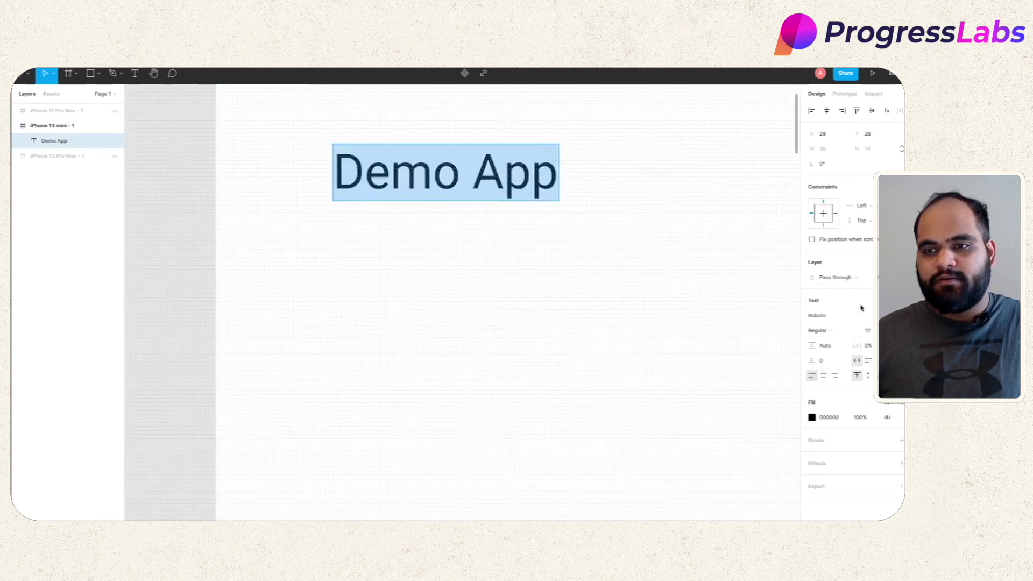
Step: Switch the Demo App font from Roboto to Rambla after briefly trying Redacted
click(818, 316)
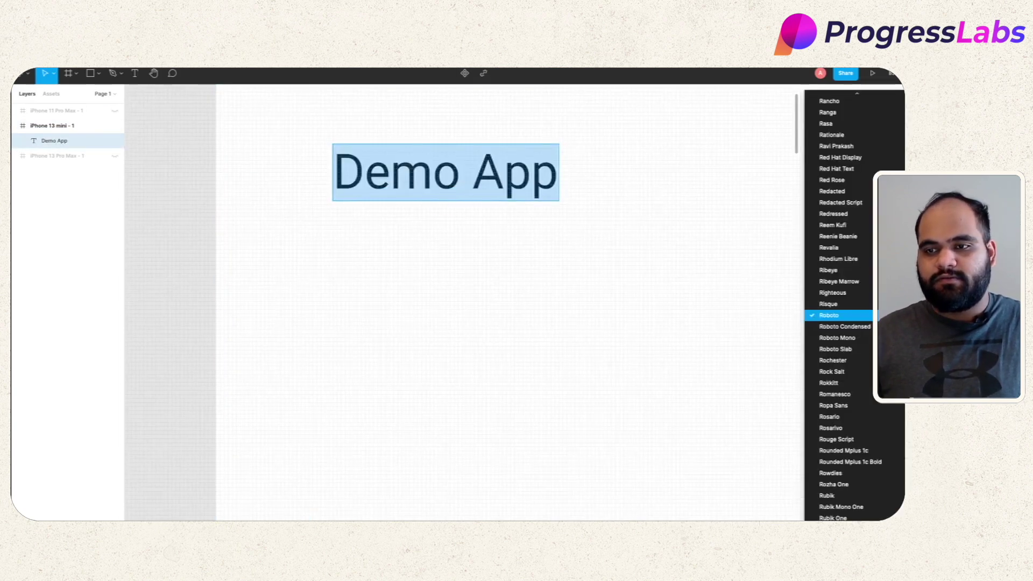
click(840, 203)
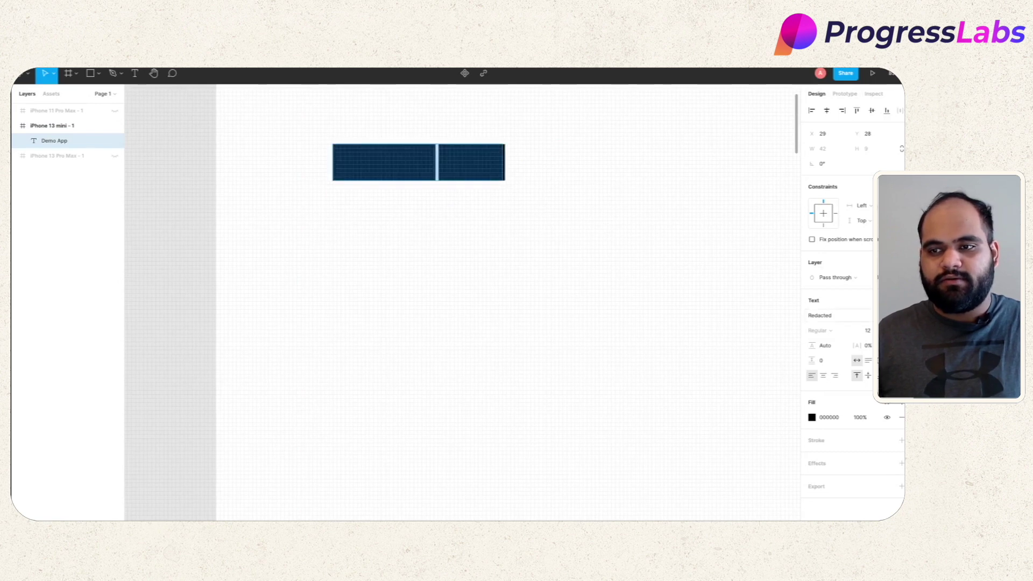
click(818, 315)
click(849, 197)
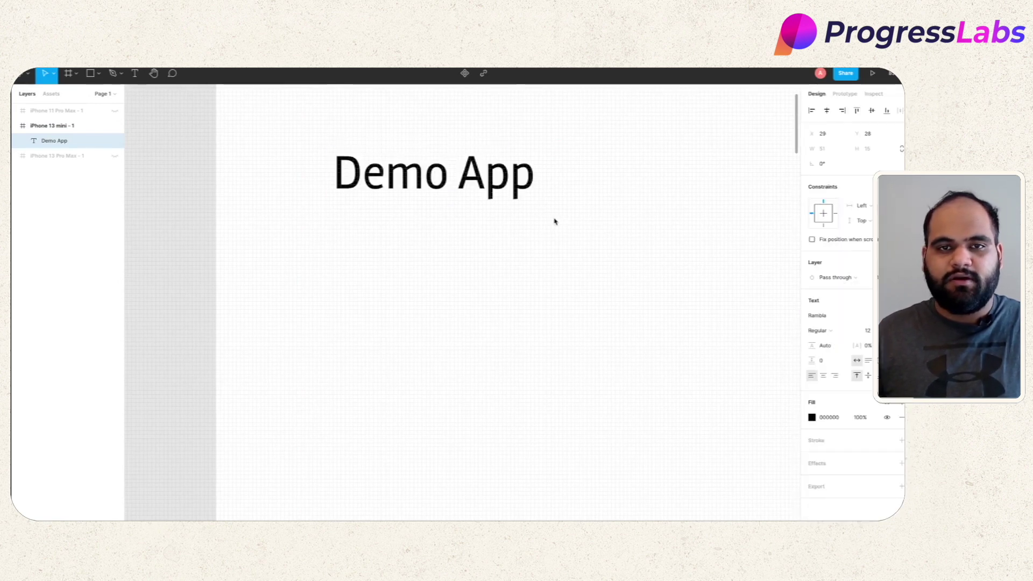
scroll(495, 200, right, 2)
scroll(494, 201, up, 2)
scroll(495, 201, up, 1)
scroll(494, 201, left, 1)
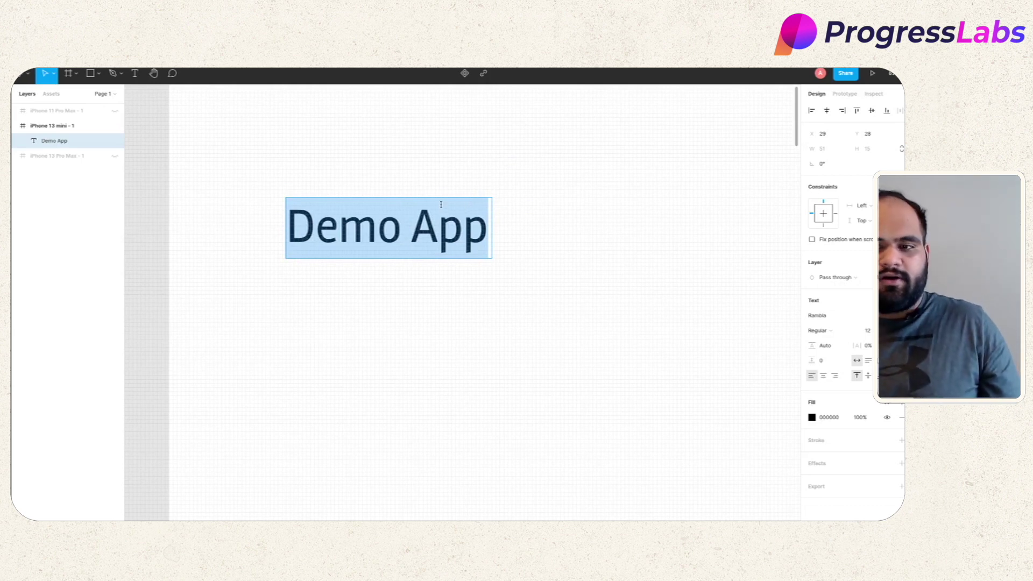
key(Escape)
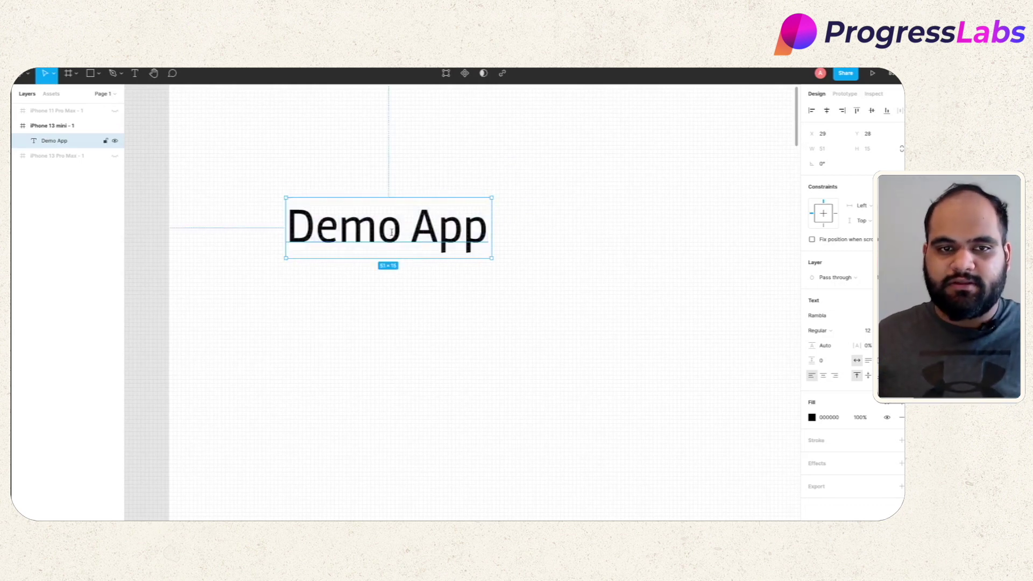
click(139, 175)
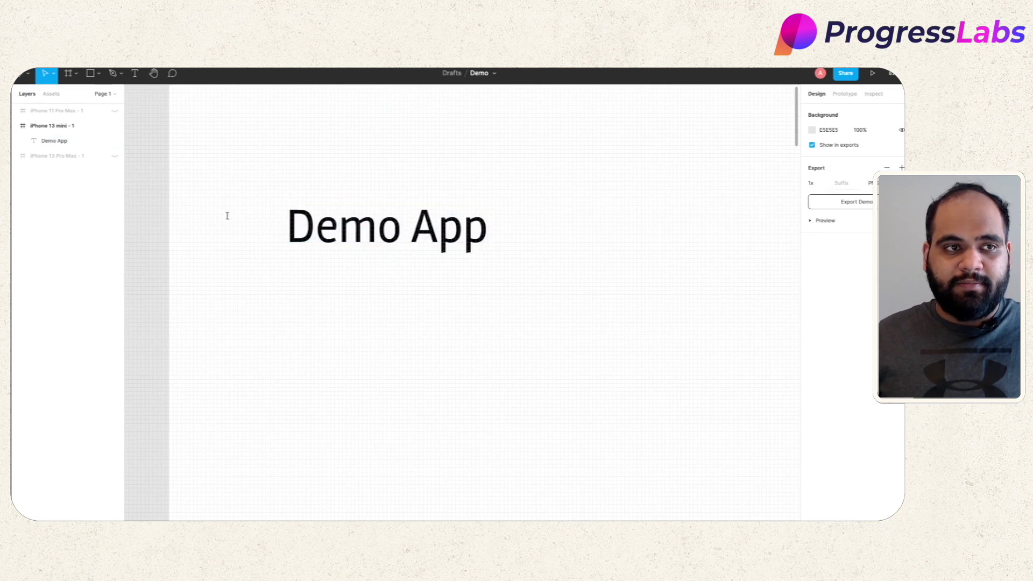
Step: Give the Demo App text box auto height and centre alignment
scroll(227, 216, down, 3)
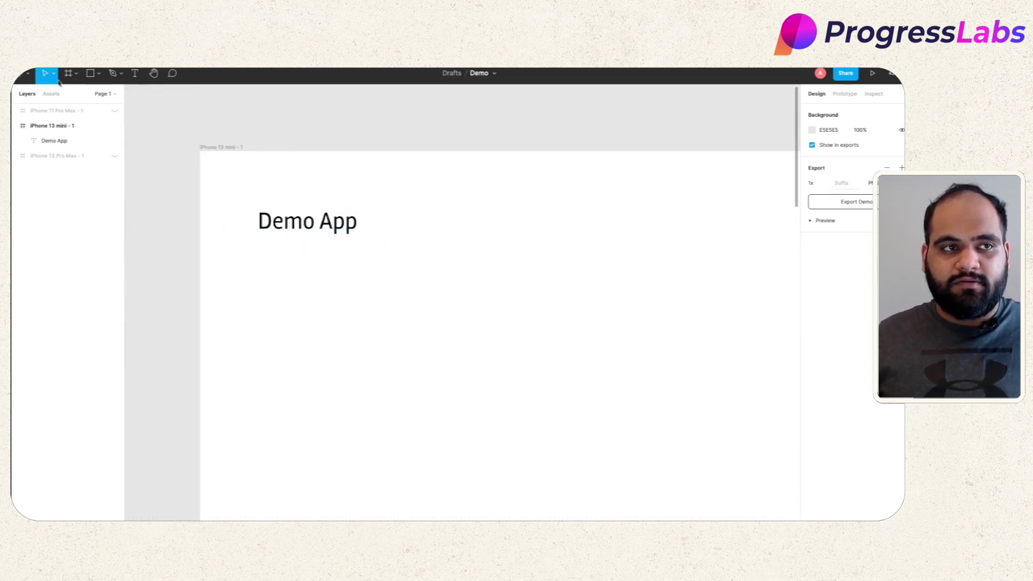
click(324, 228)
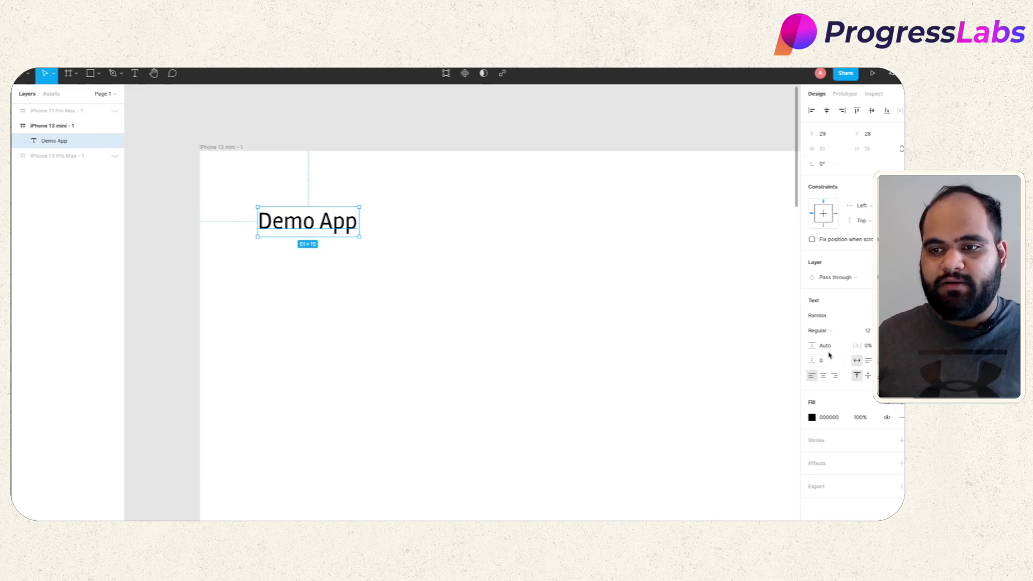
click(868, 363)
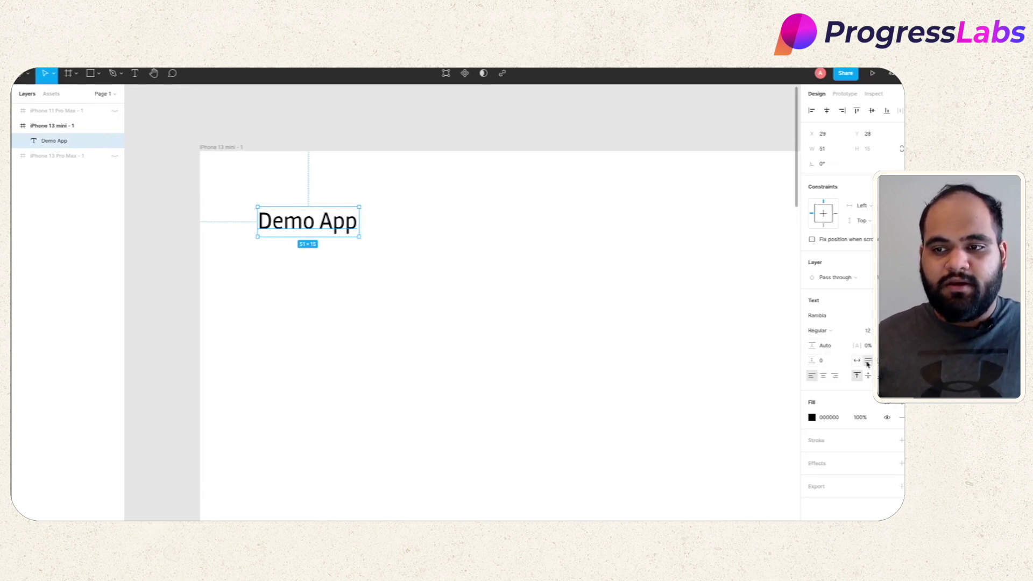
click(822, 377)
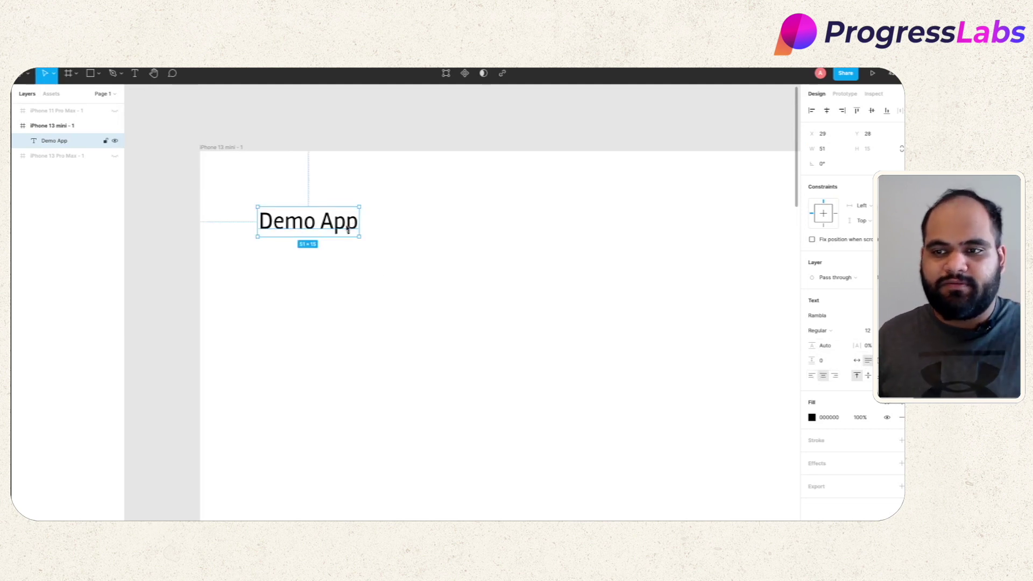
Step: Fill the heading text with red F00000
click(813, 419)
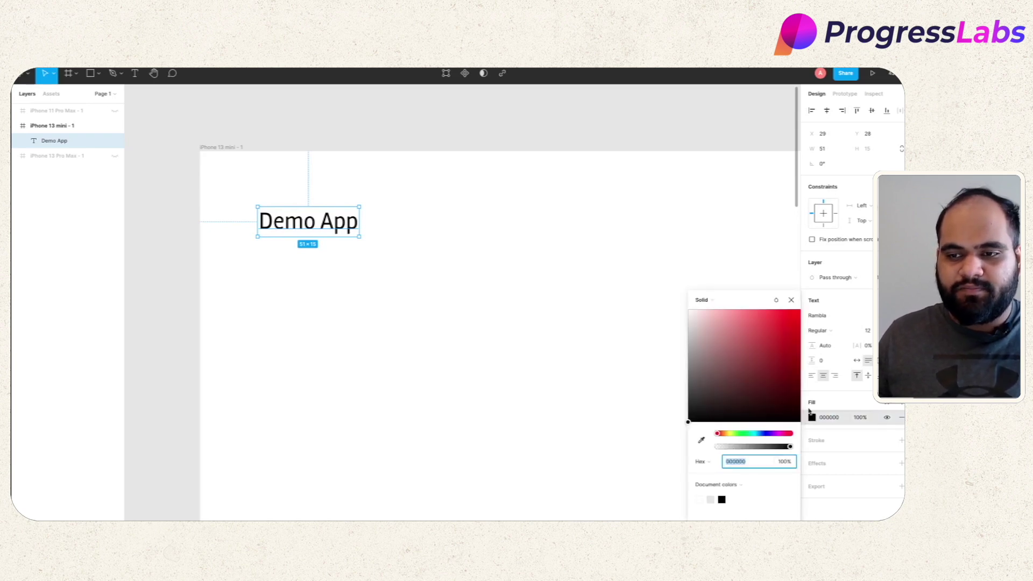
key(ctrl+v)
key(Return)
click(466, 194)
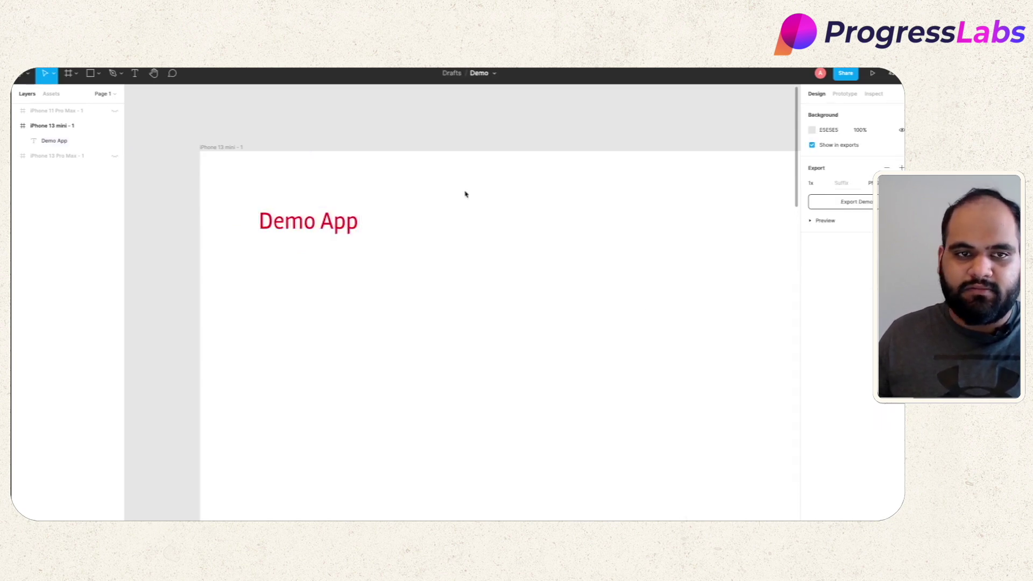
Step: Set the heading's font weight to Bold
click(319, 228)
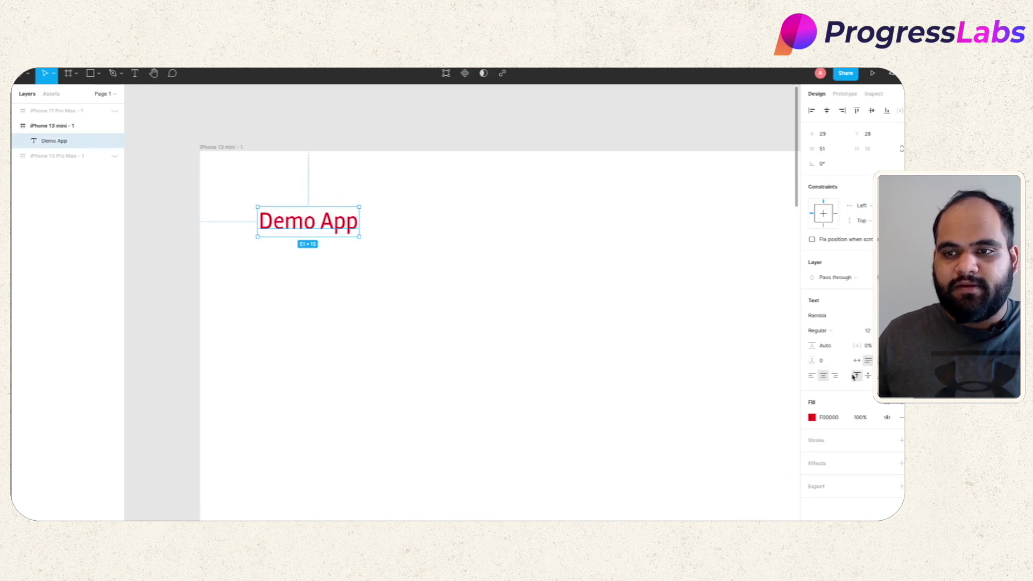
click(846, 332)
click(848, 341)
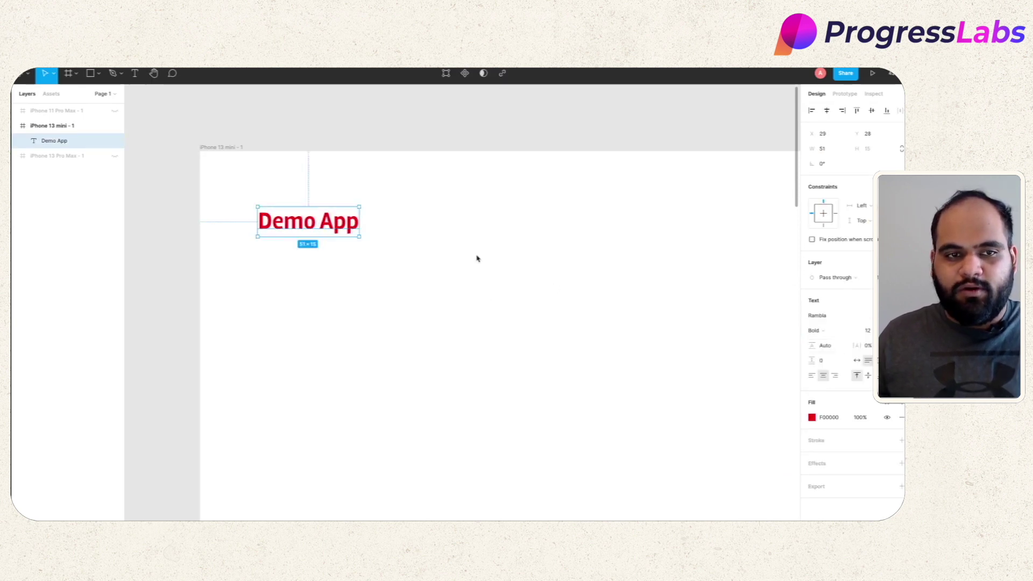
click(396, 234)
click(293, 225)
click(486, 276)
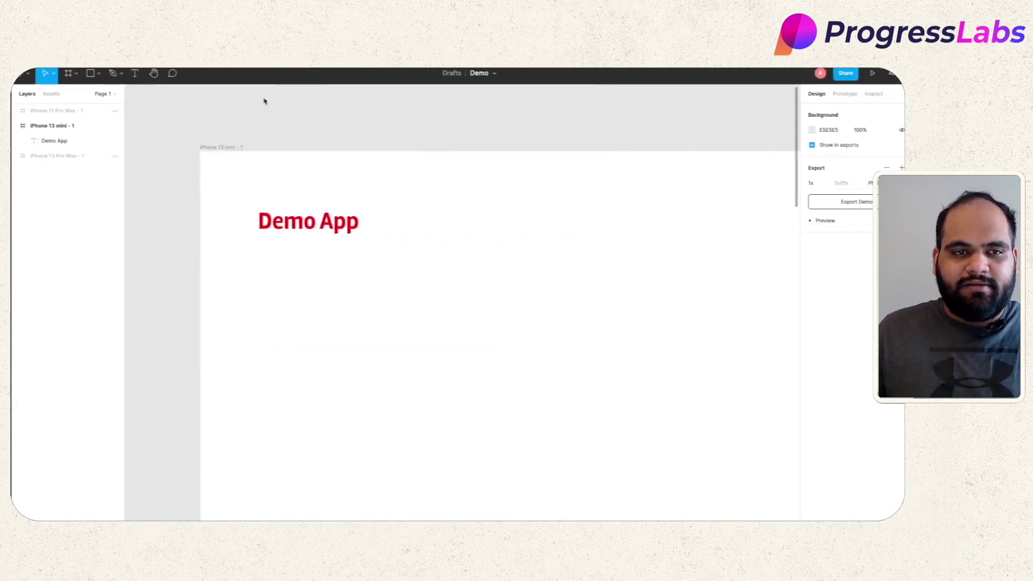
Step: Draw a large grey 205×81 rectangle below the Demo App heading
click(94, 75)
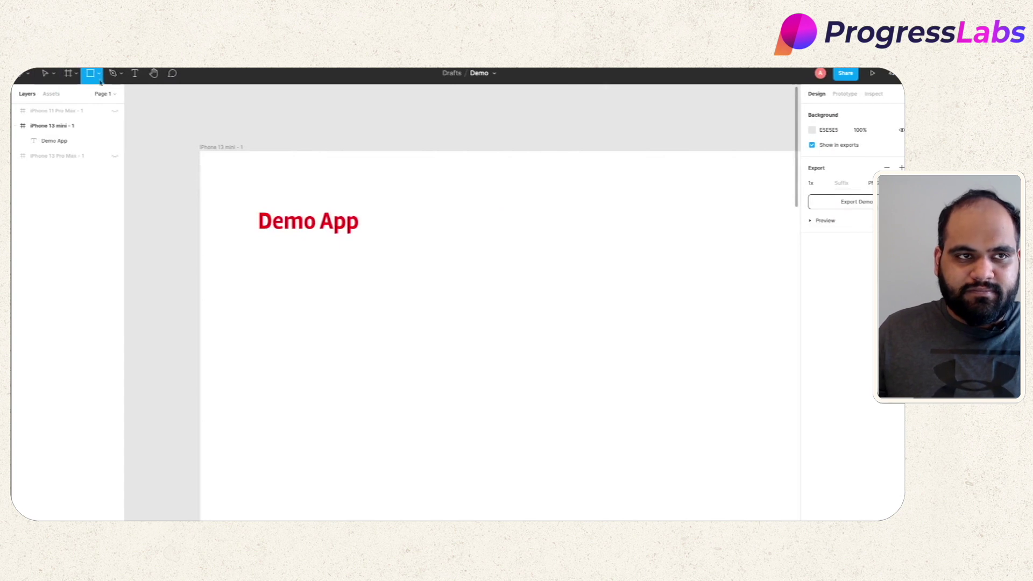
drag(307, 268, 711, 427)
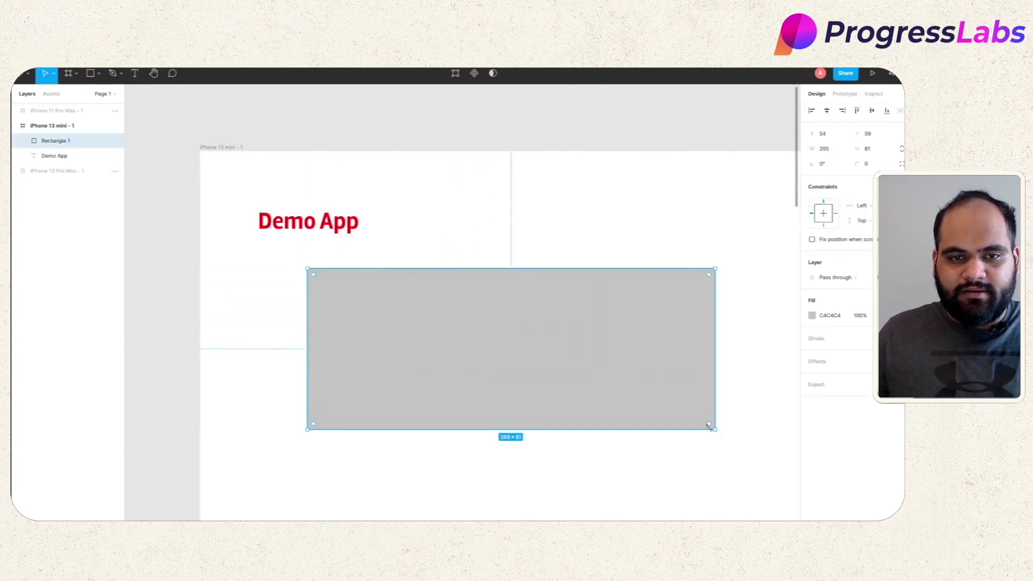
click(194, 200)
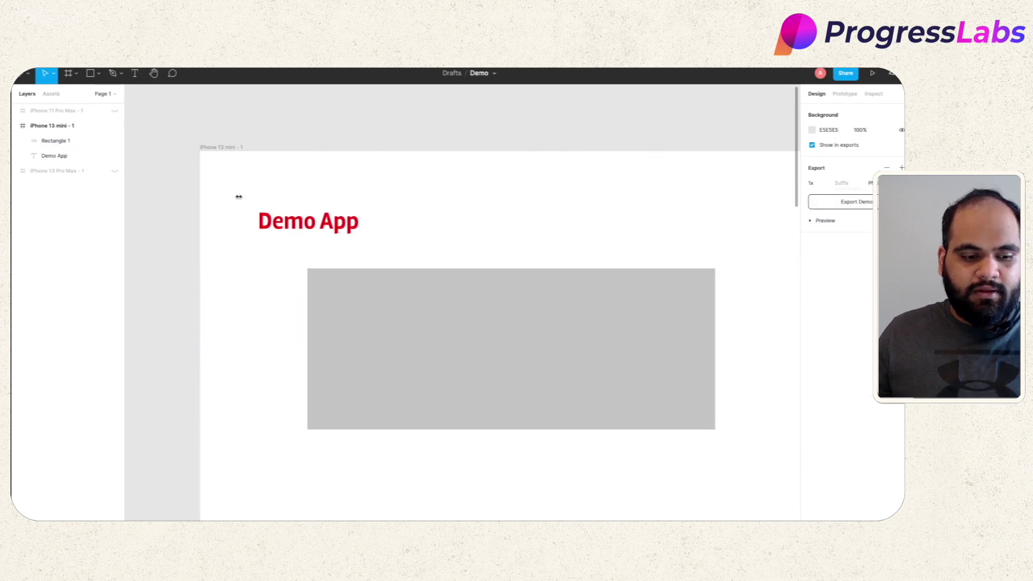
key(Tab)
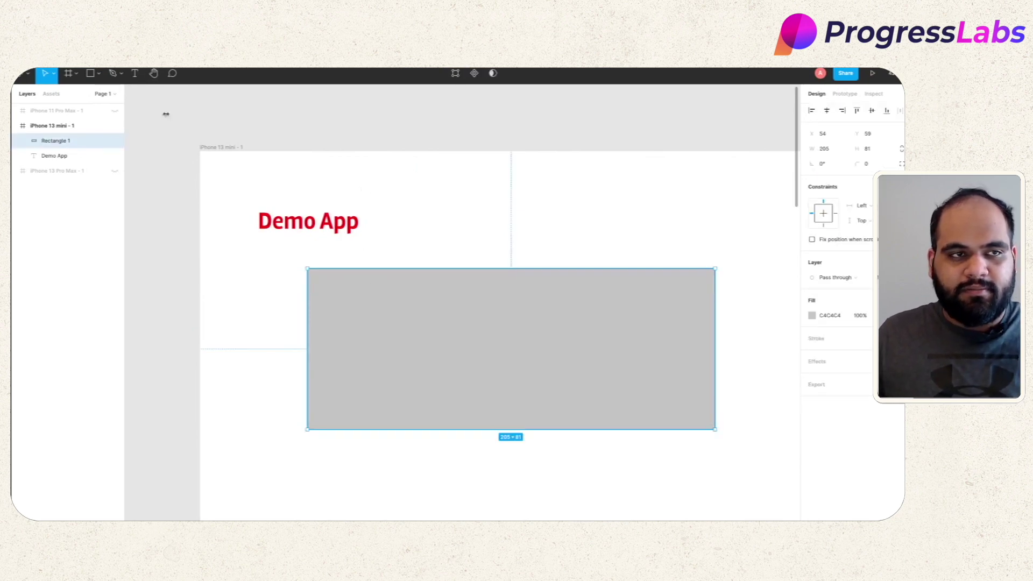
Step: Draw a smaller 111×38 rectangle inside it and fill it red
click(89, 77)
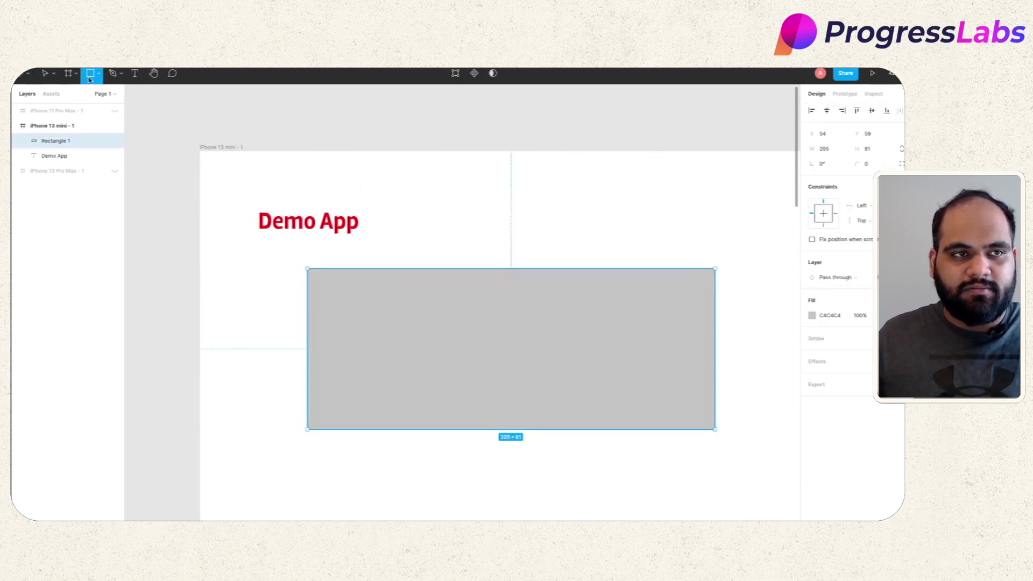
mouse_move(322, 278)
mouse_down()
mouse_move(350, 300)
mouse_move(544, 353)
mouse_up()
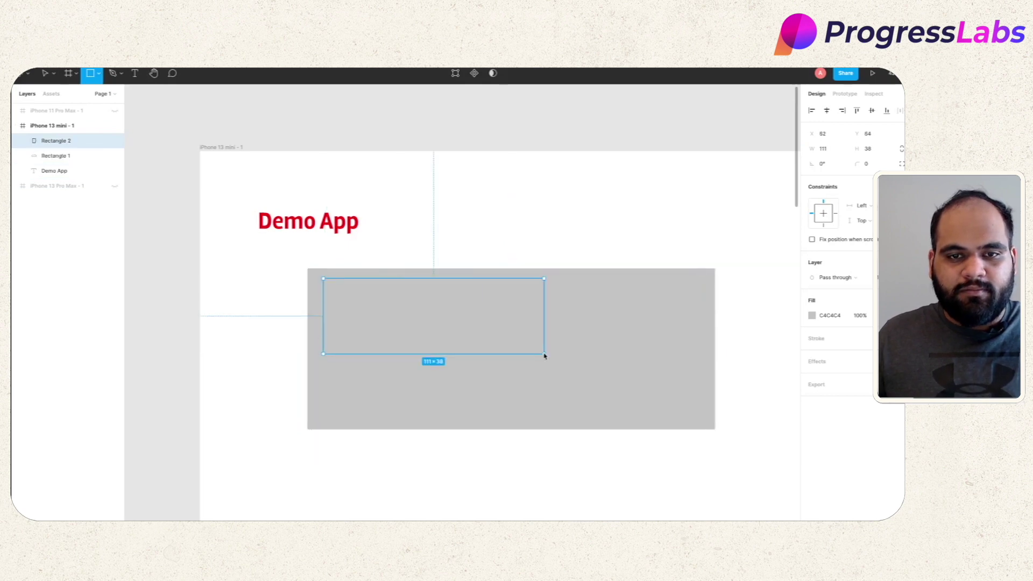
click(812, 316)
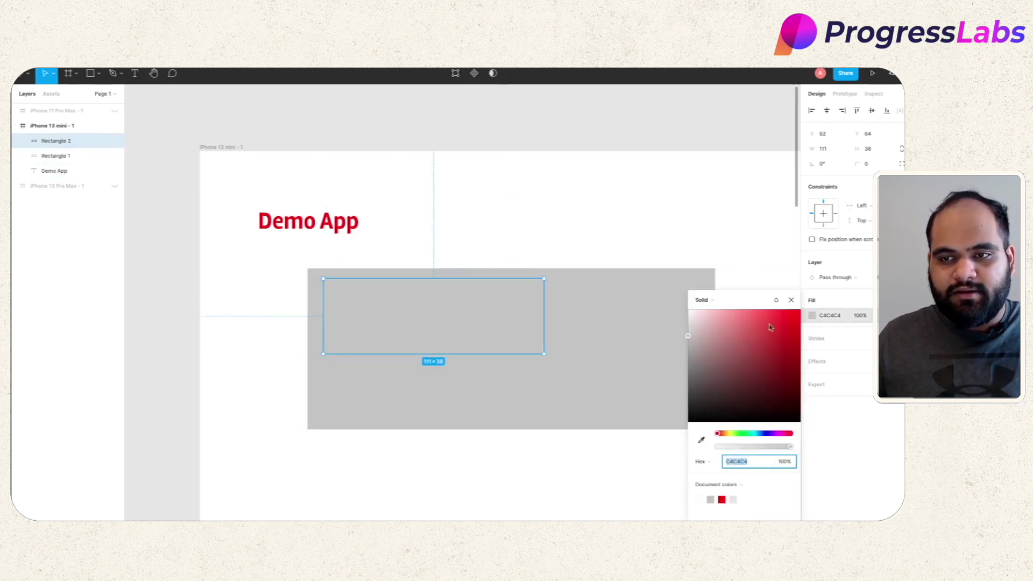
click(770, 327)
click(537, 164)
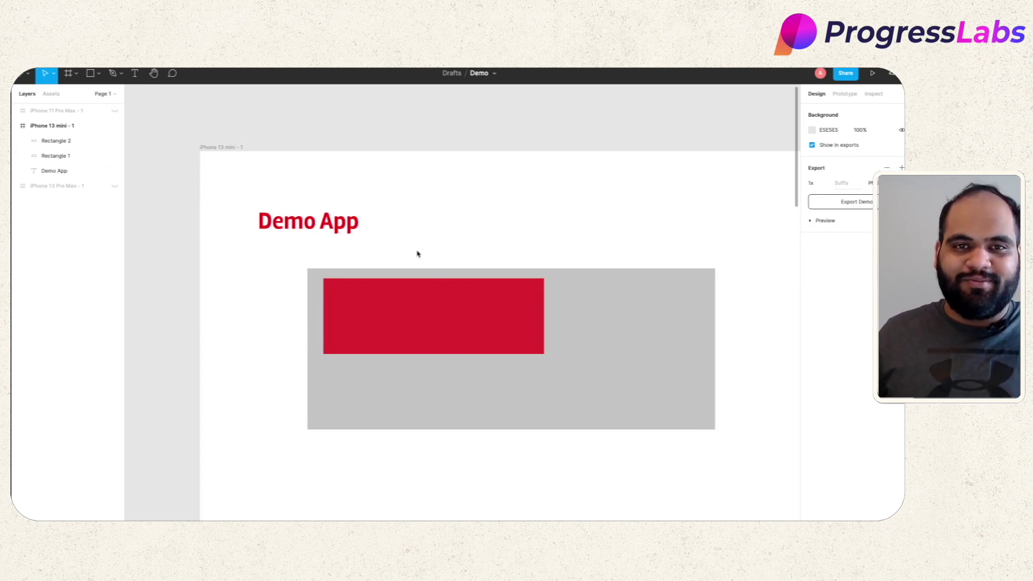
Step: Move the red rectangle onto the grey one, try Send to back, and reposition the grey rectangle
drag(417, 307, 429, 298)
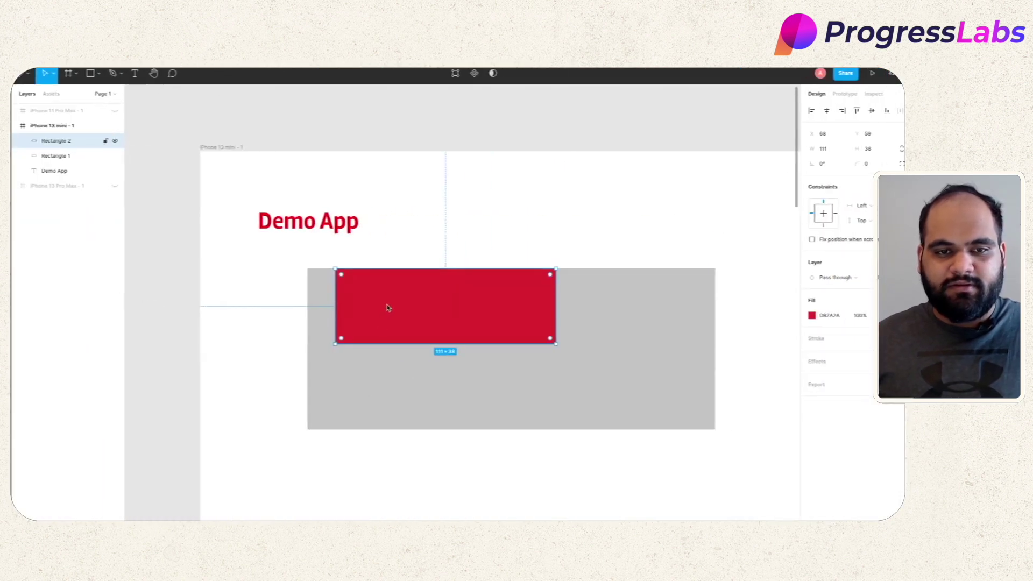
drag(387, 308, 367, 349)
right_click(378, 325)
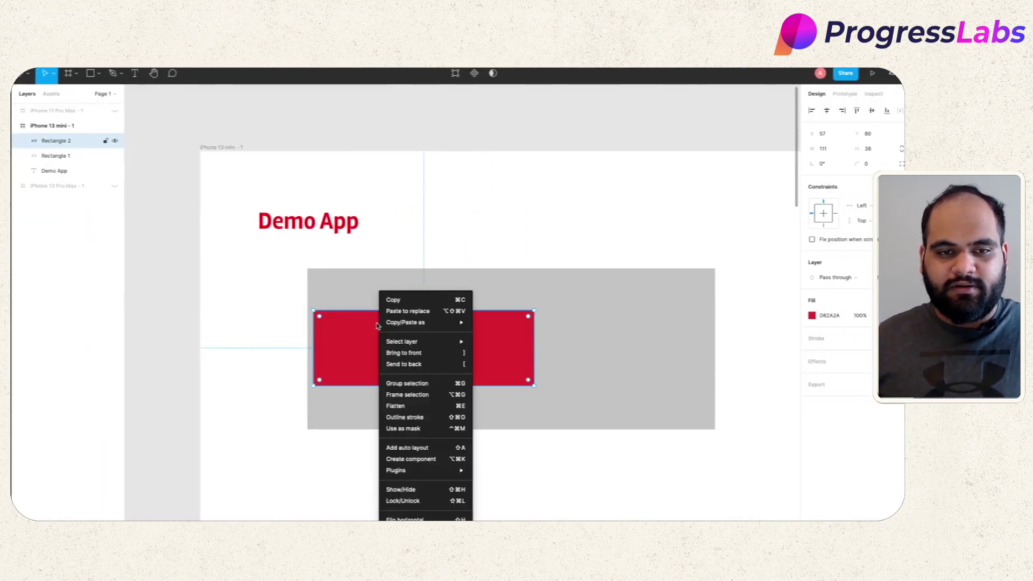
mouse_move(423, 338)
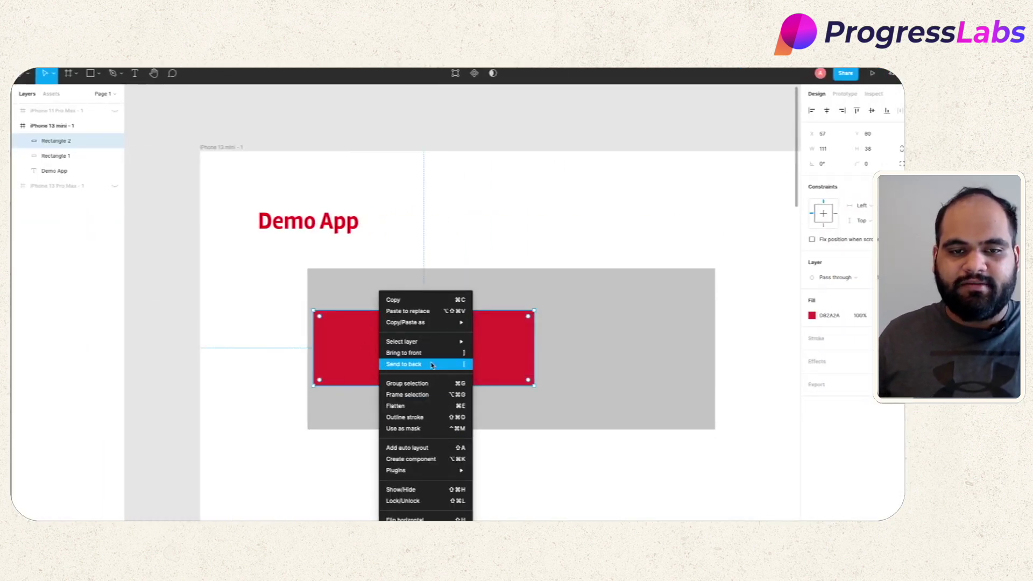
click(431, 365)
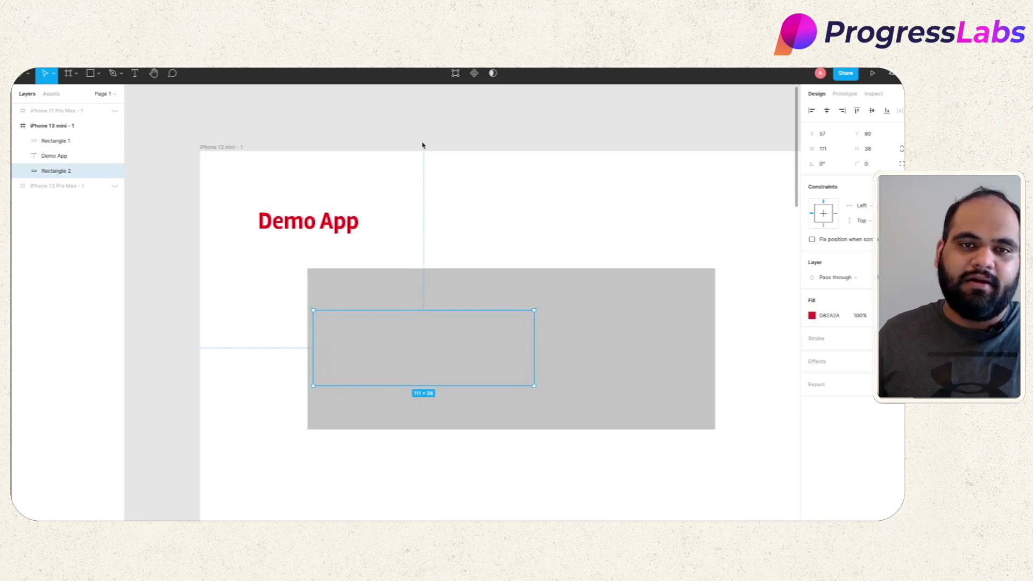
click(423, 145)
click(401, 321)
drag(401, 320, 556, 296)
click(425, 348)
click(530, 323)
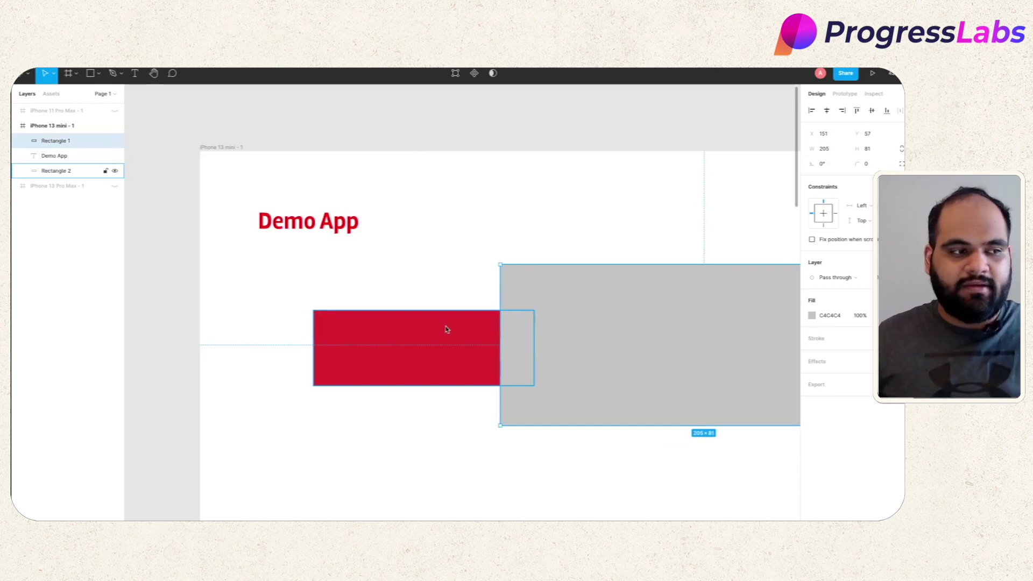
drag(703, 322, 597, 327)
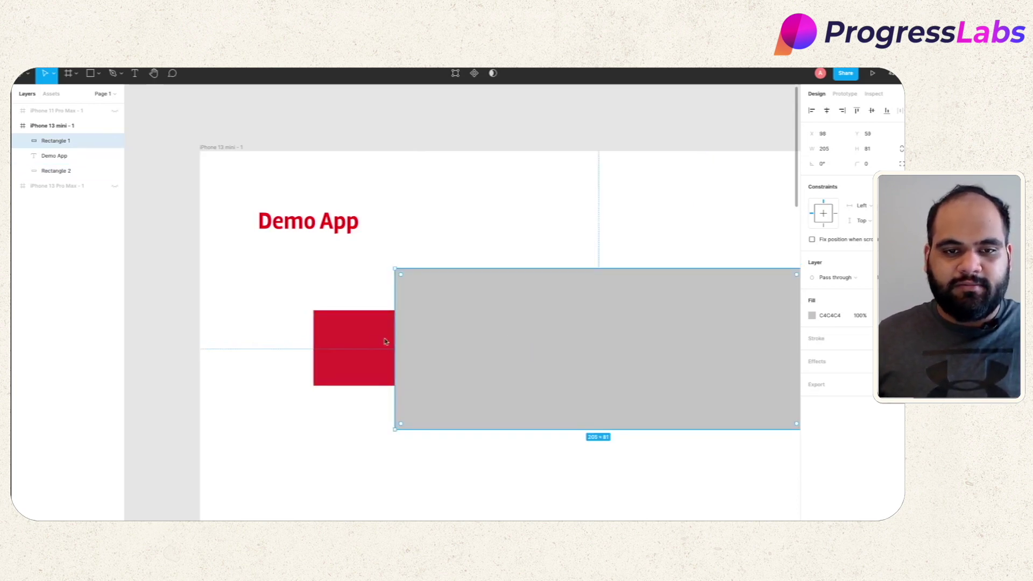
click(383, 256)
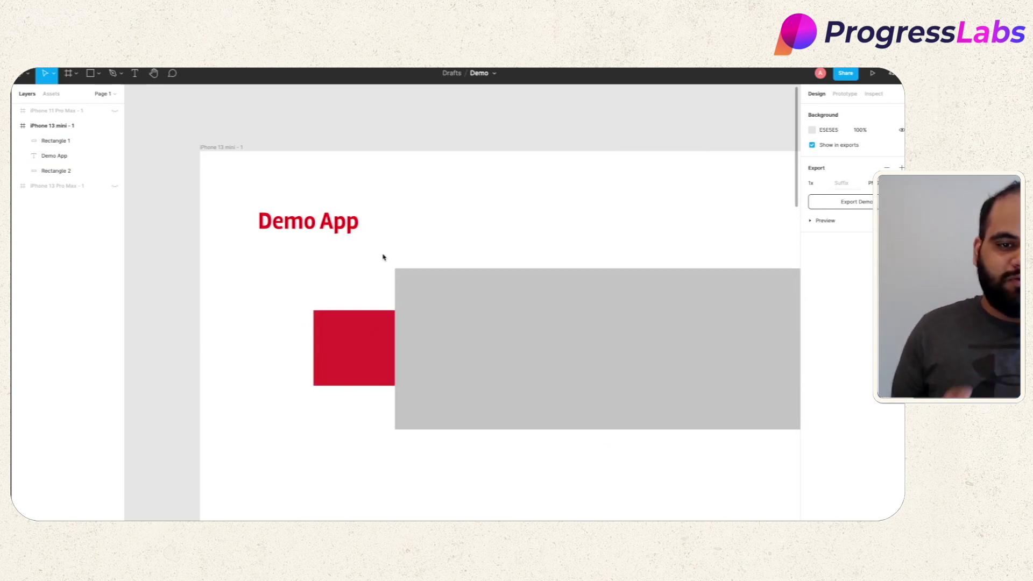
Step: Move the red rectangle up under the heading and send grey Rectangle 1 to the back
click(443, 300)
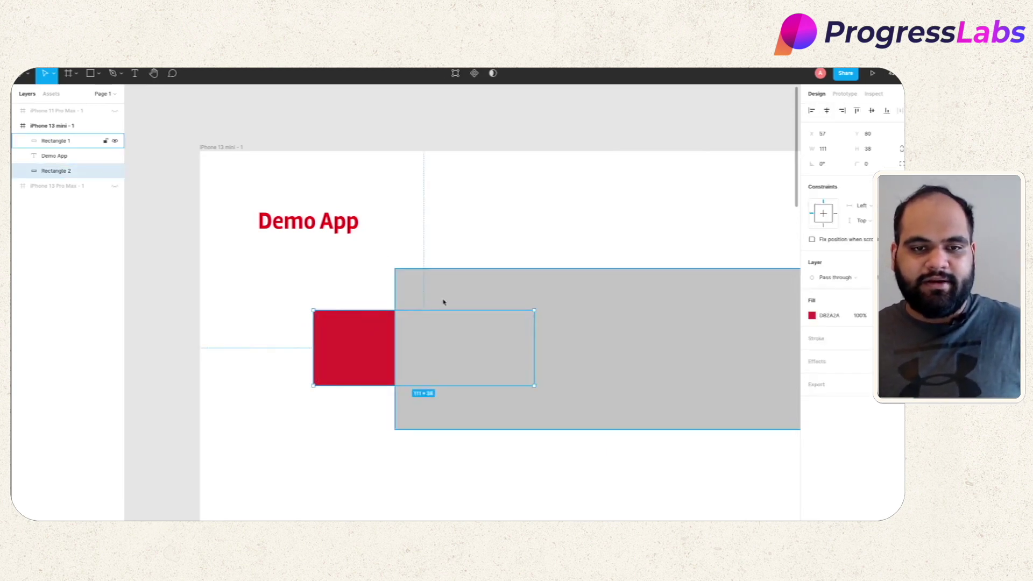
click(346, 321)
drag(346, 321, 391, 248)
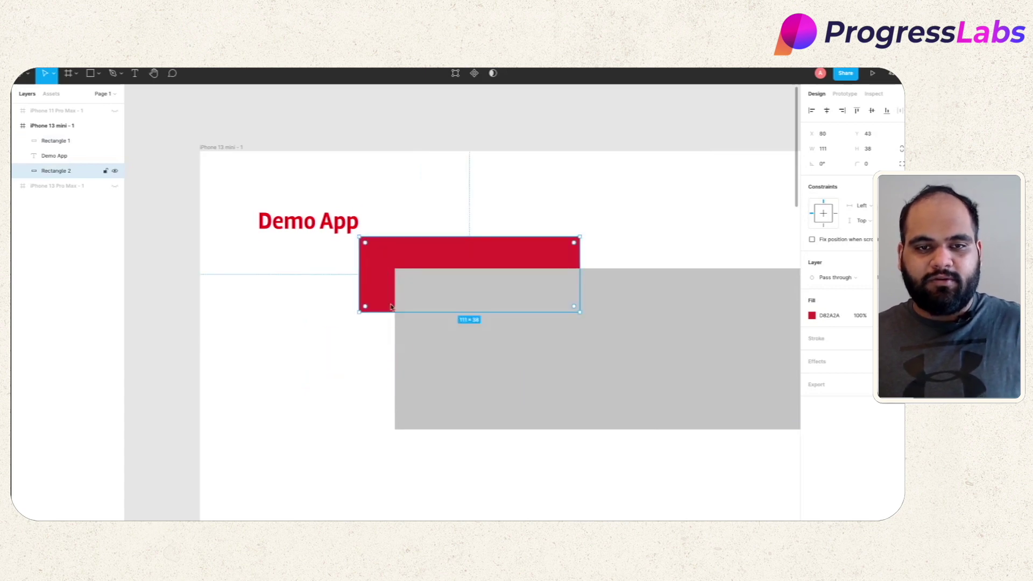
click(422, 357)
right_click(428, 327)
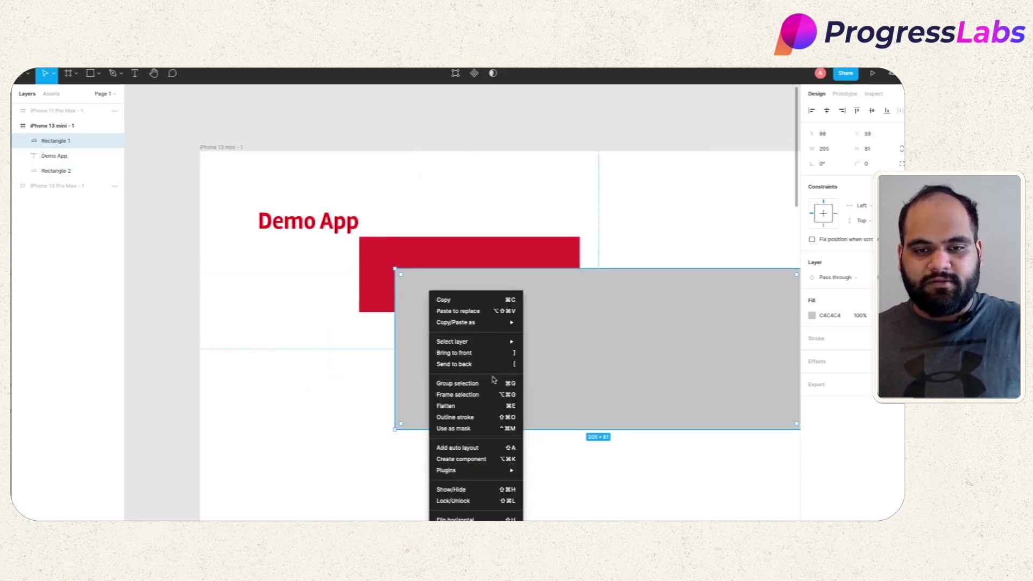
click(486, 353)
right_click(396, 270)
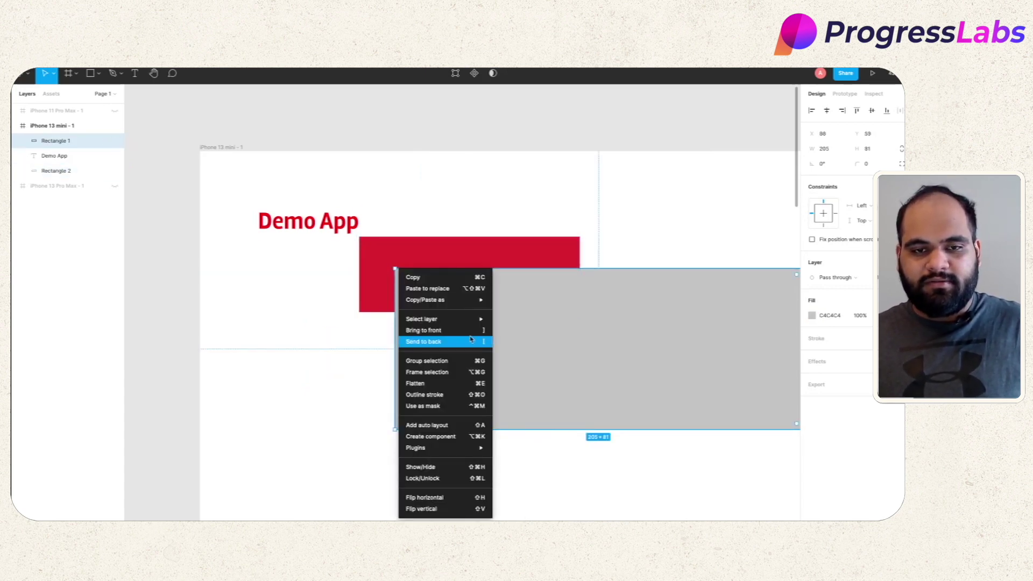
click(471, 340)
click(461, 184)
click(427, 240)
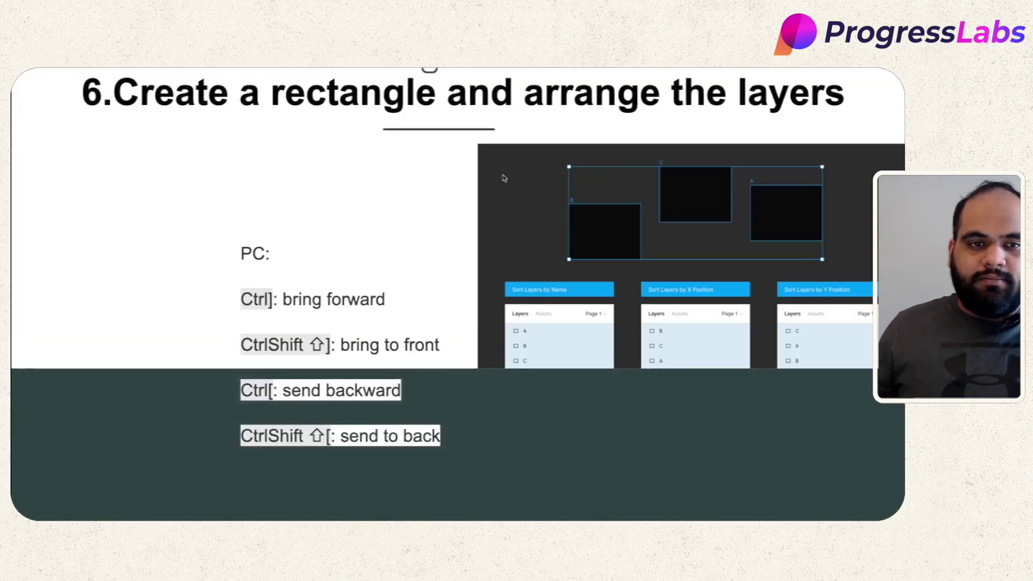
Step: Widen the Demo App text box to a width of 63 px
key(Right)
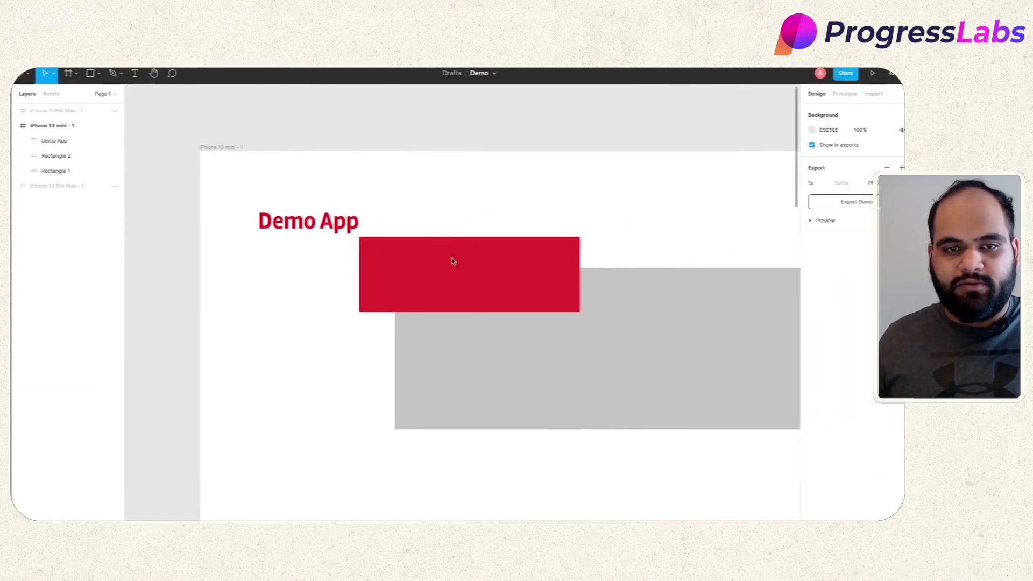
click(355, 231)
drag(358, 235, 384, 239)
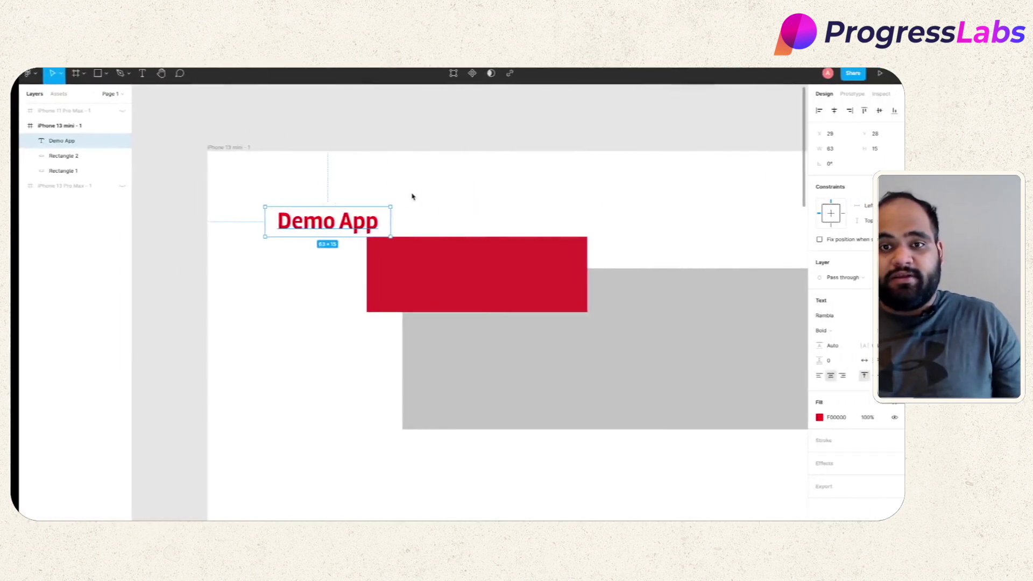
Step: Zoom in on the red rectangle, try a corner-radius drag, then undo it
click(428, 256)
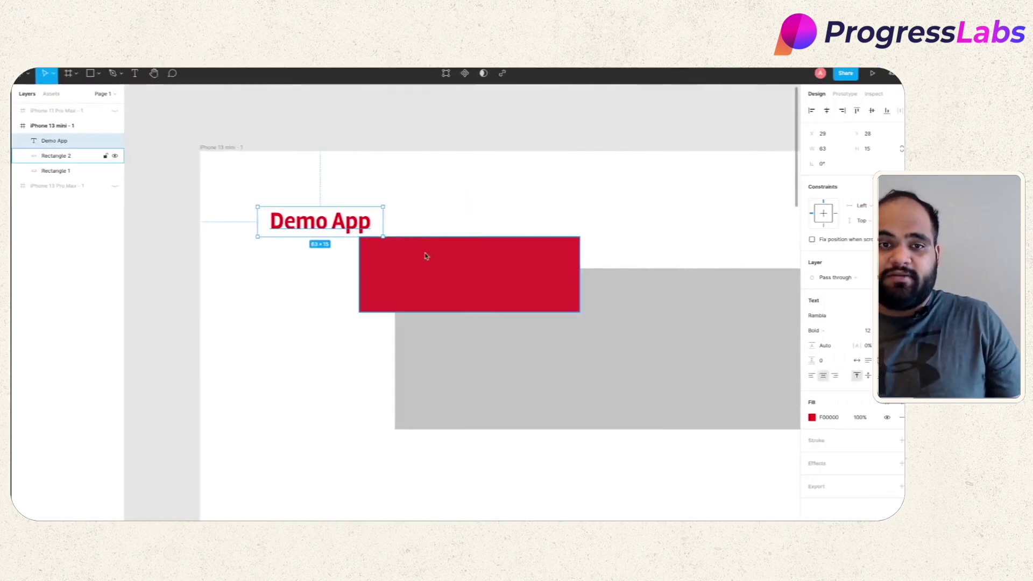
scroll(581, 245, right, 2)
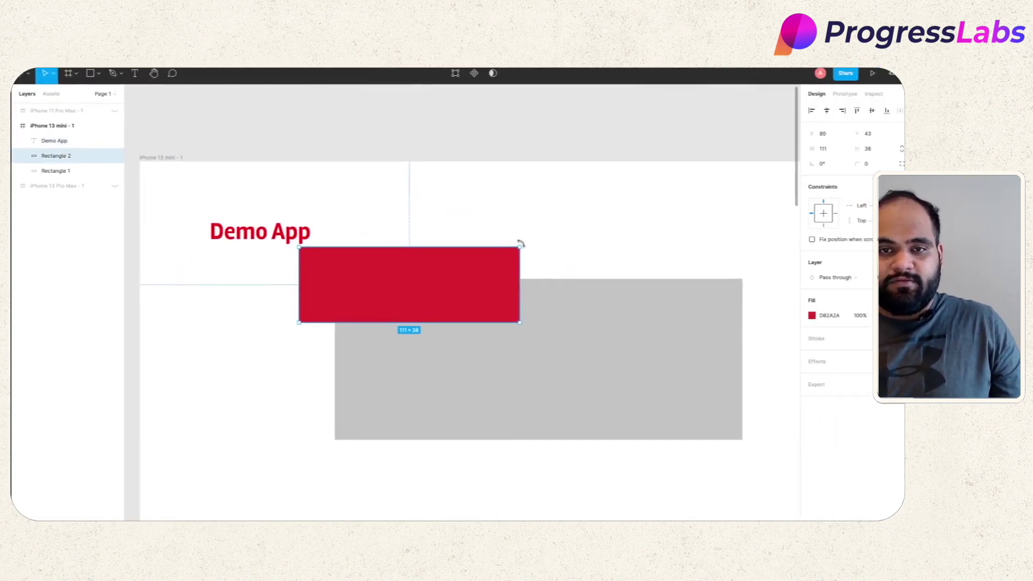
scroll(519, 240, up, 5)
scroll(466, 312, up, 2)
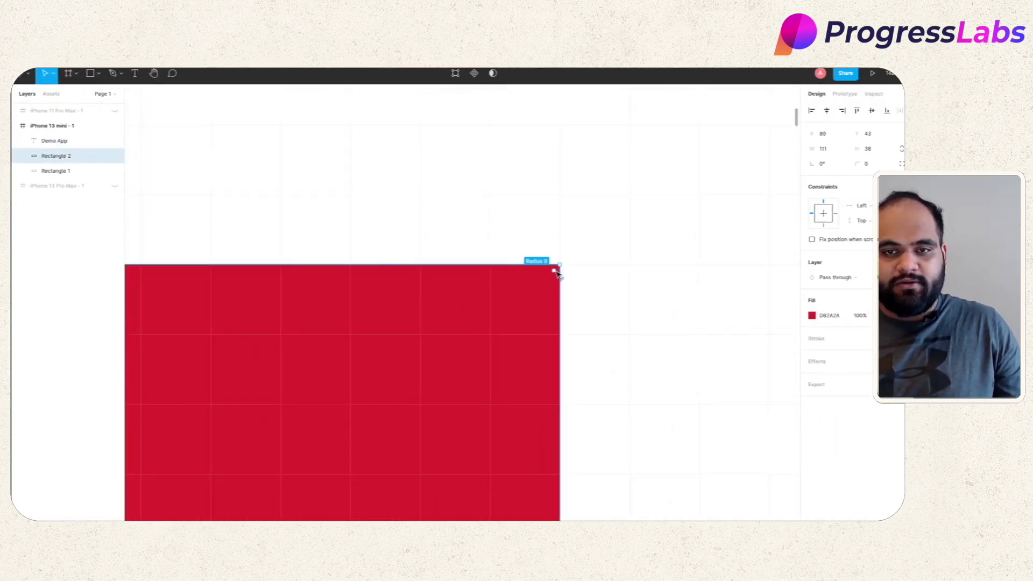
drag(532, 283, 441, 379)
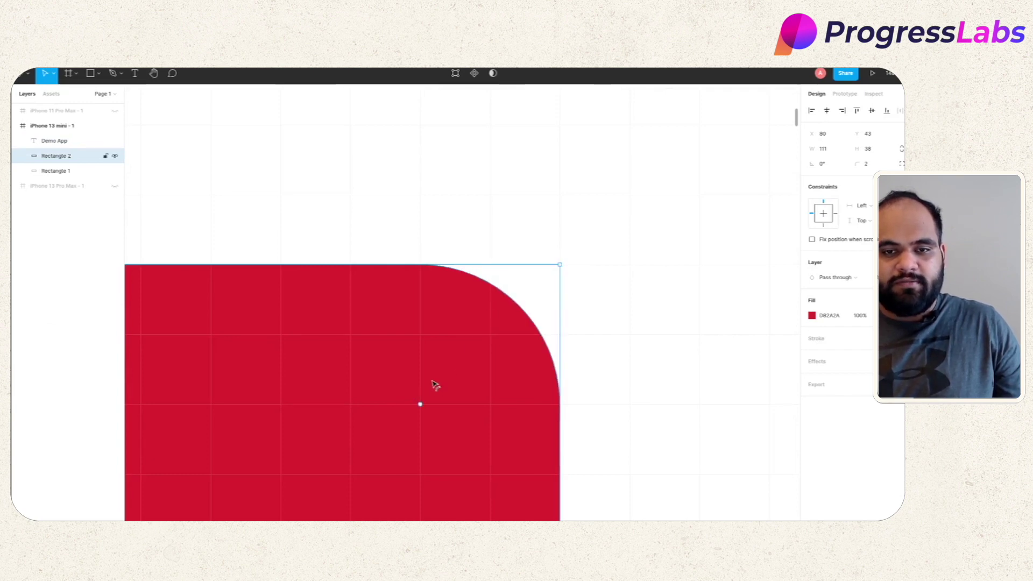
scroll(432, 379, down, 3)
scroll(454, 260, up, 5)
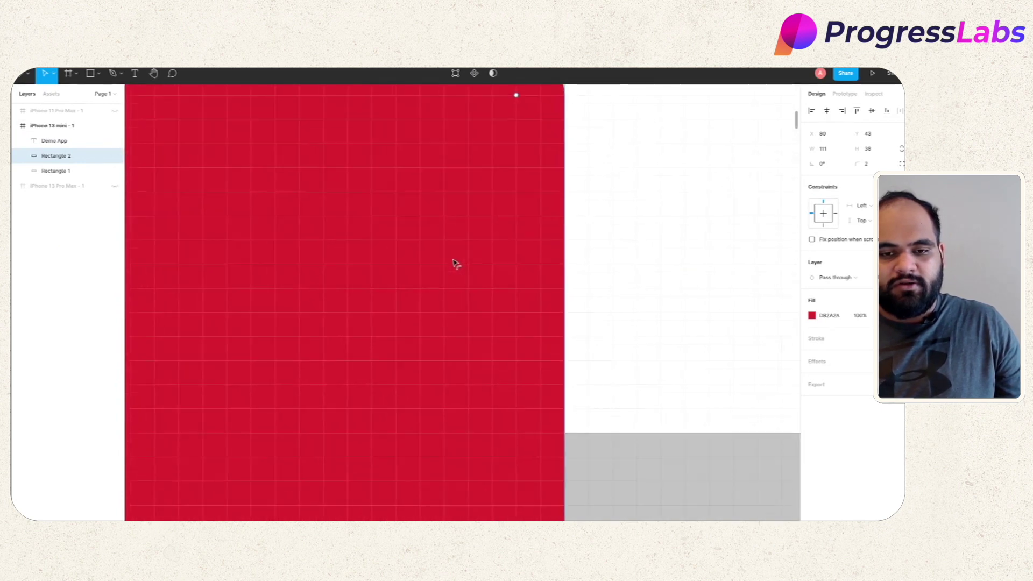
scroll(455, 262, down, 4)
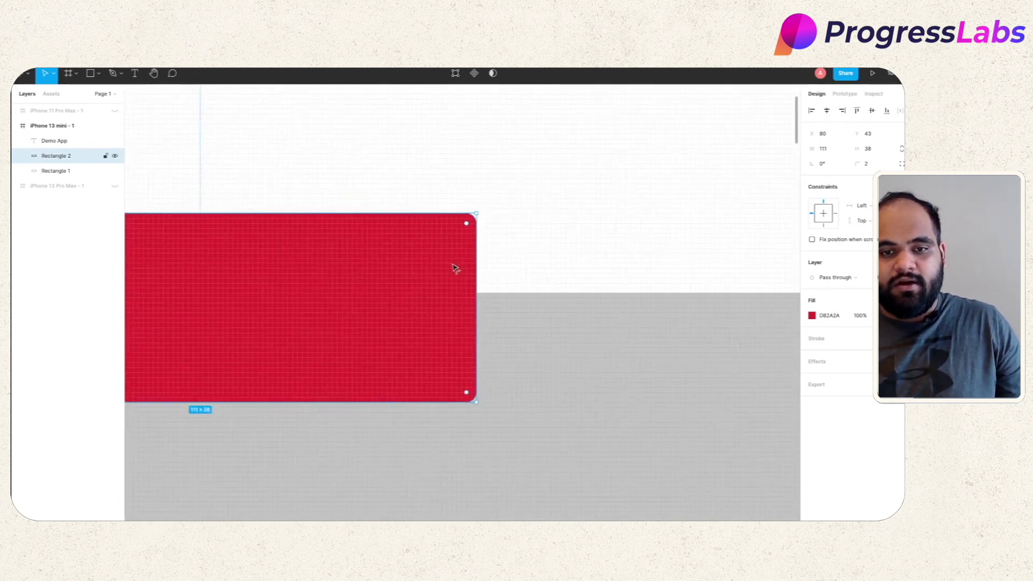
click(522, 216)
key(ctrl+z)
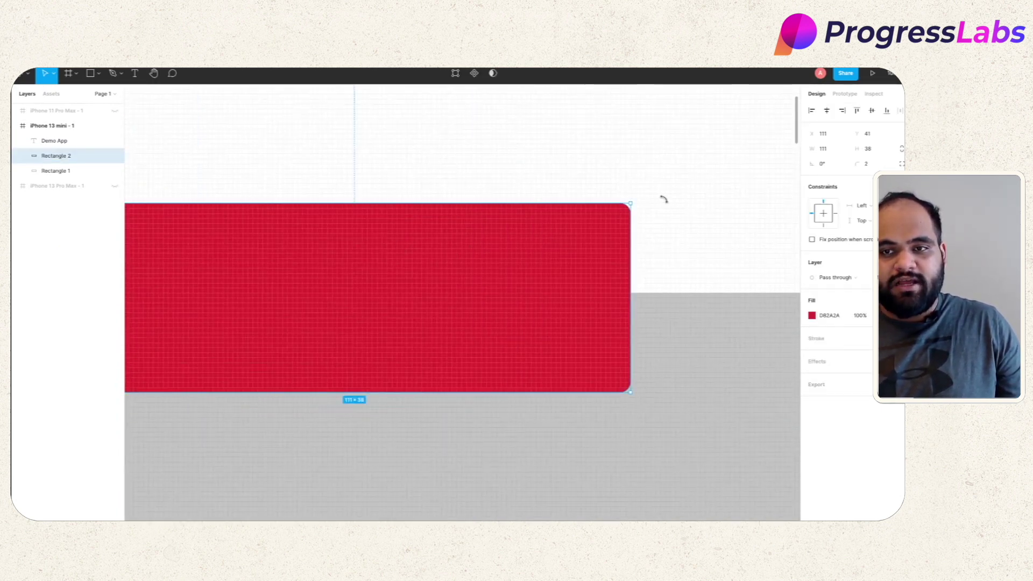
Step: Round the red rectangle's corners slightly using the corner-radius handle
scroll(664, 200, down, 2)
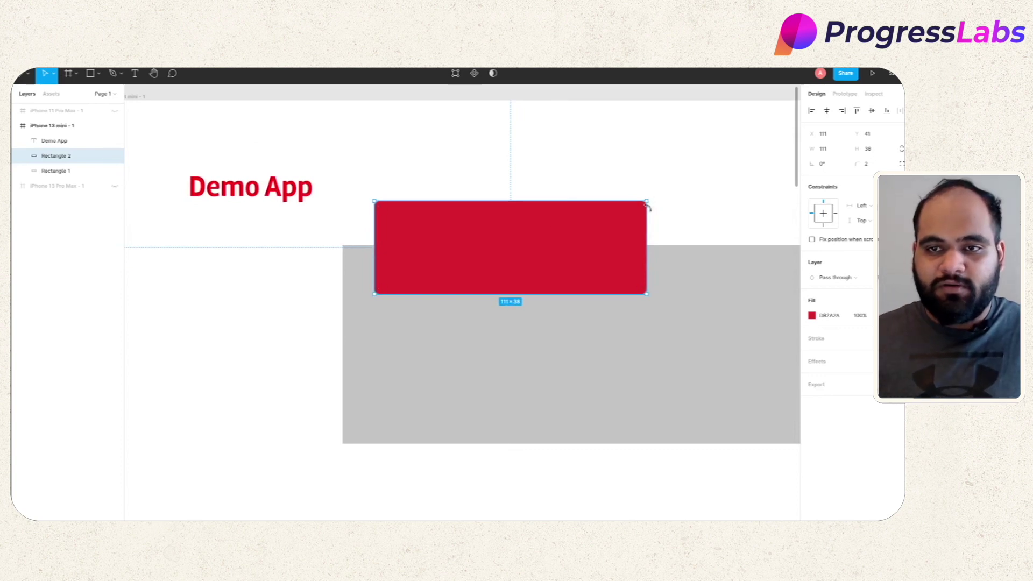
scroll(648, 207, up, 5)
drag(634, 196, 607, 209)
scroll(606, 209, down, 1)
scroll(607, 209, up, 4)
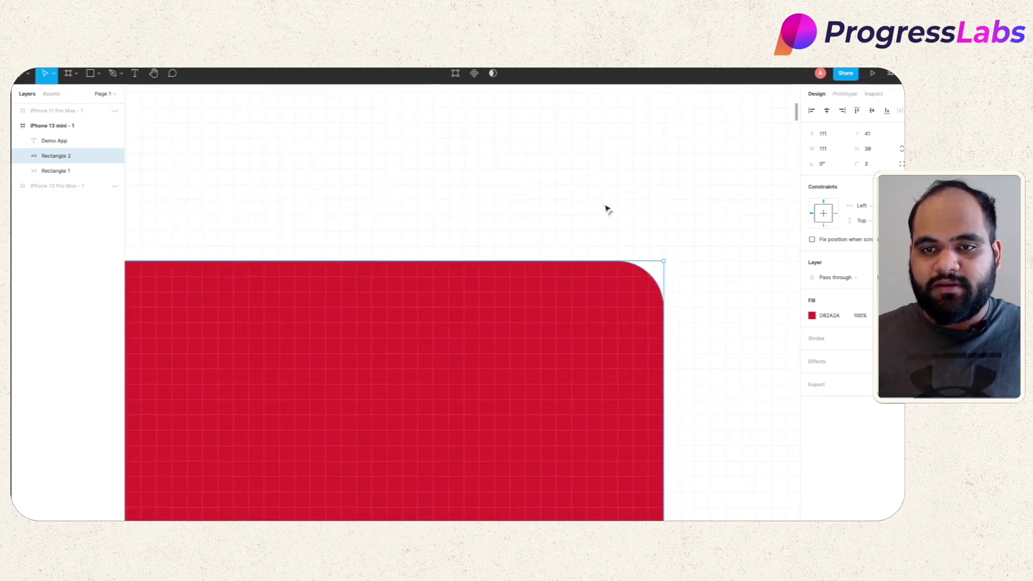
scroll(607, 209, down, 3)
drag(614, 232, 592, 222)
click(610, 170)
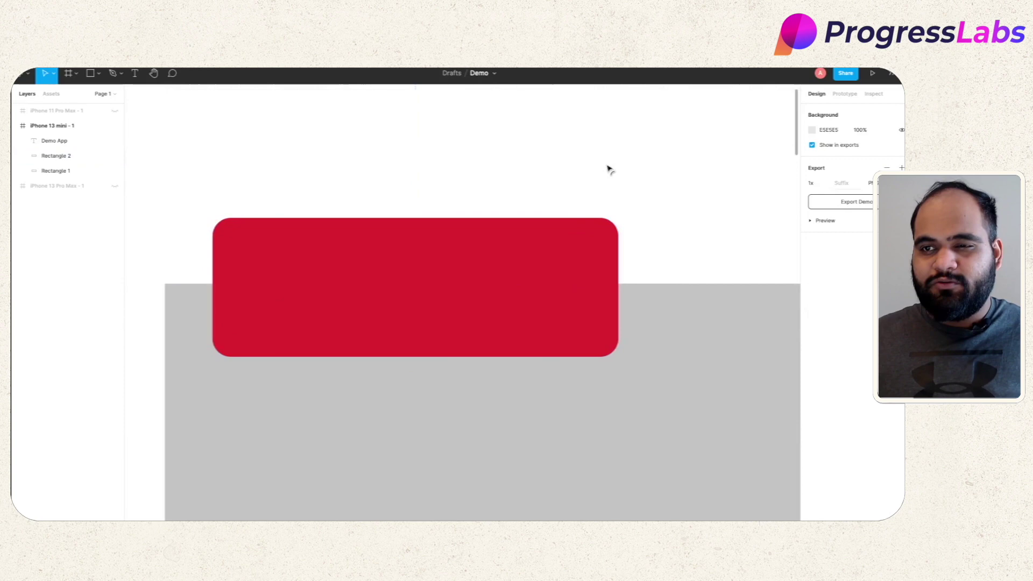
click(589, 250)
Step: Switch Rectangle 2 to independent corners and set its top-left and top-right radii to 0
click(900, 164)
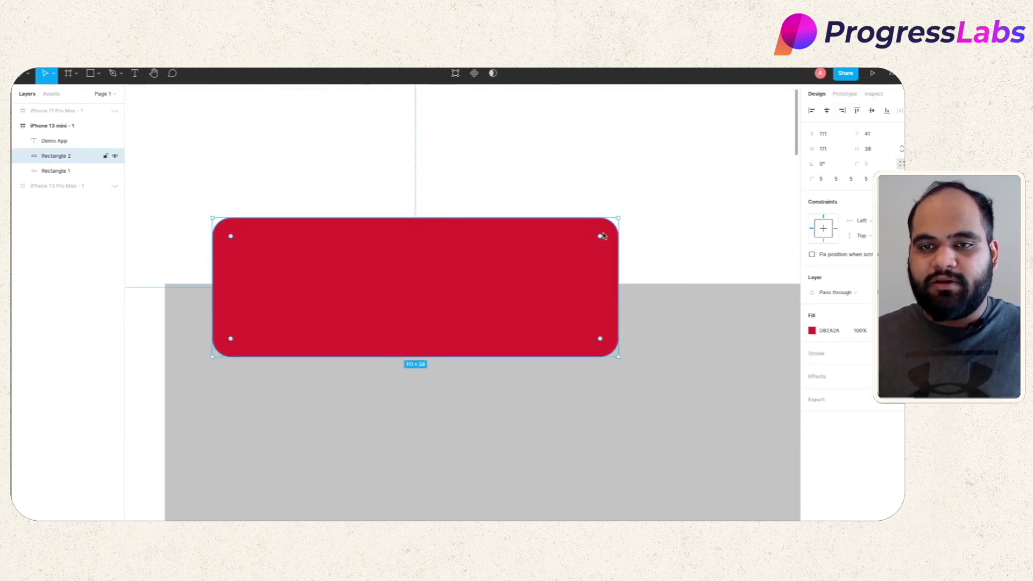
click(822, 181)
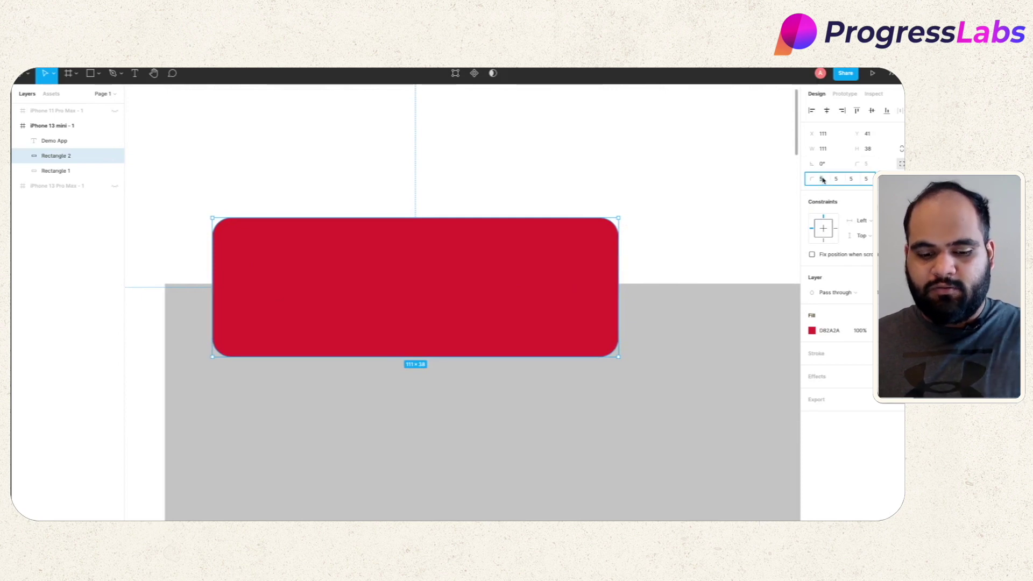
click(835, 180)
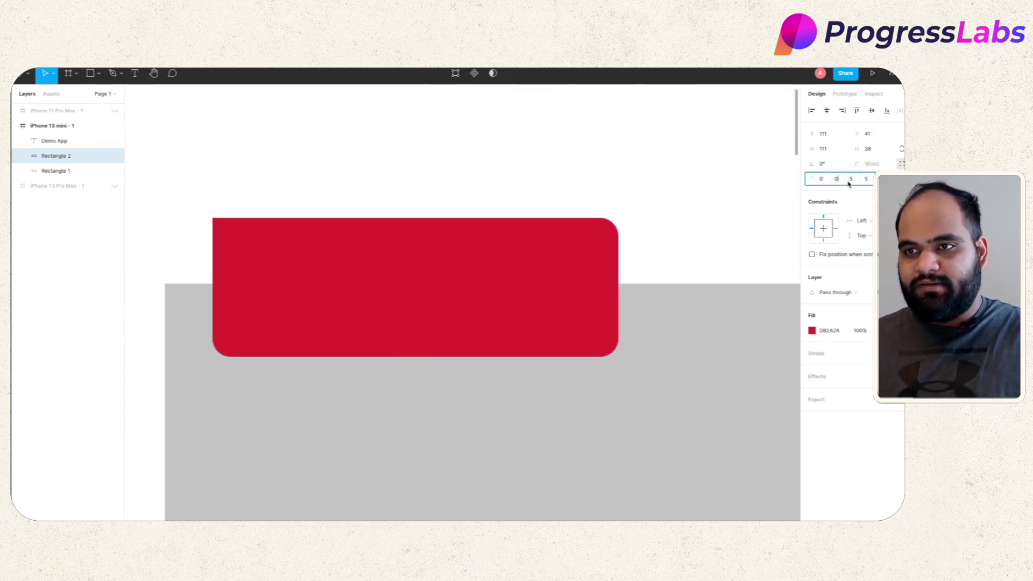
text(0)
click(690, 183)
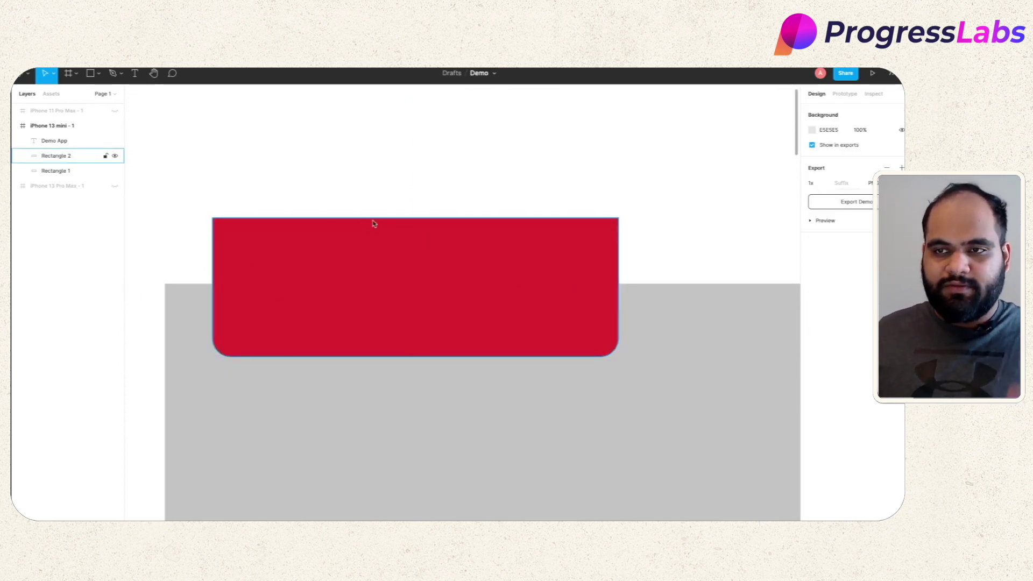